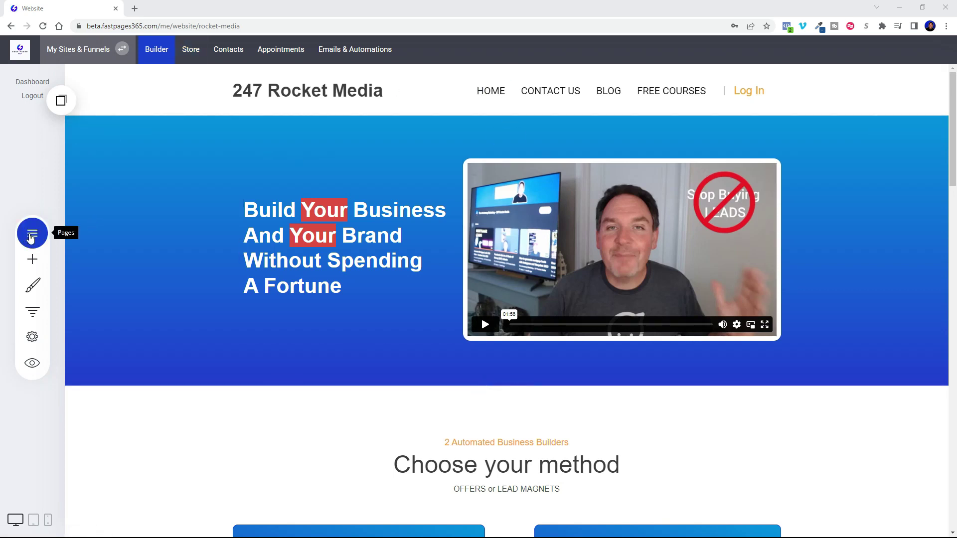
Open the list of the website's blog posts.
left_click(40, 235)
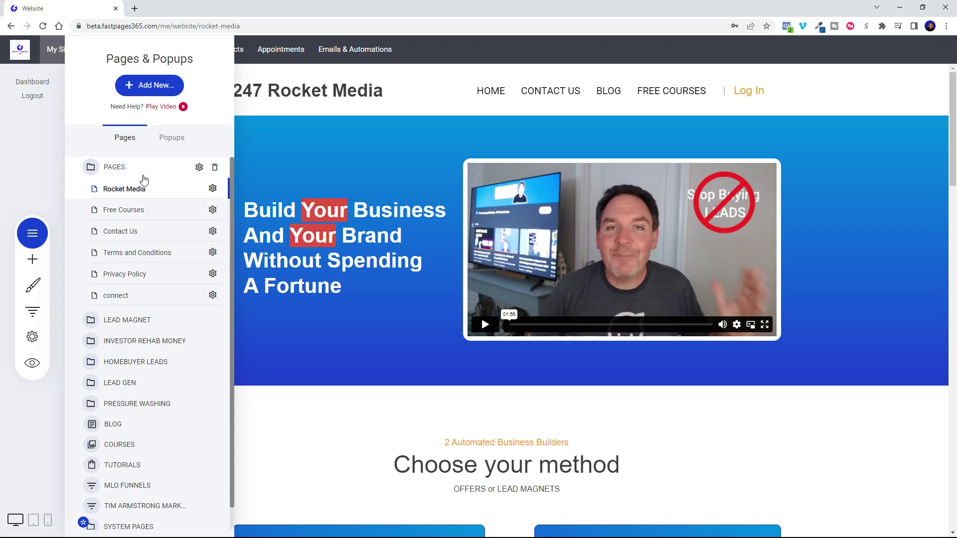
scroll(133, 274, "down", 1)
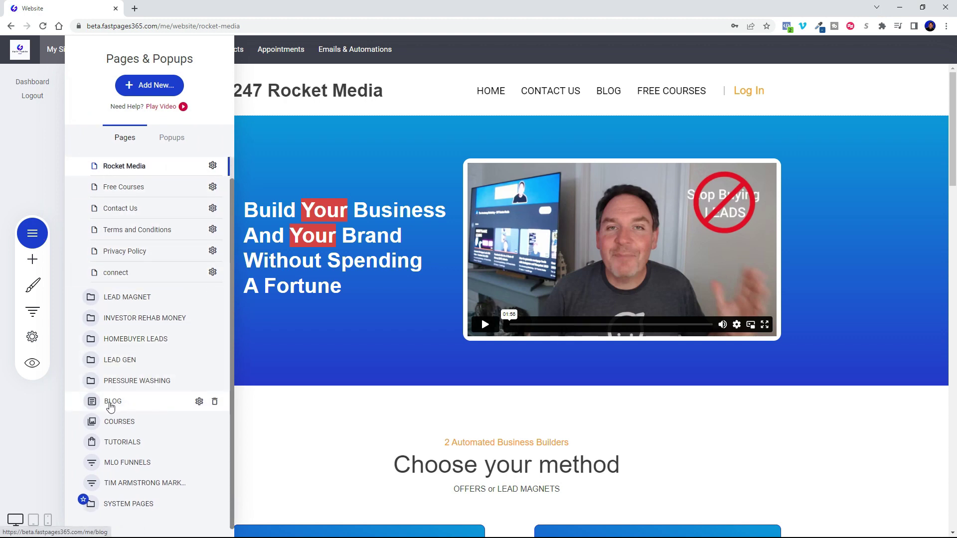
left_click(129, 404)
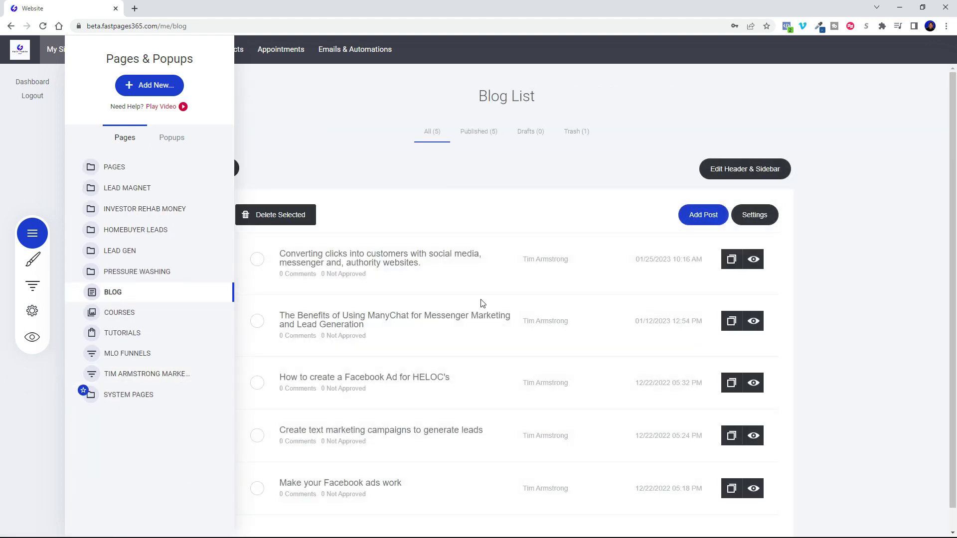
left_click(876, 183)
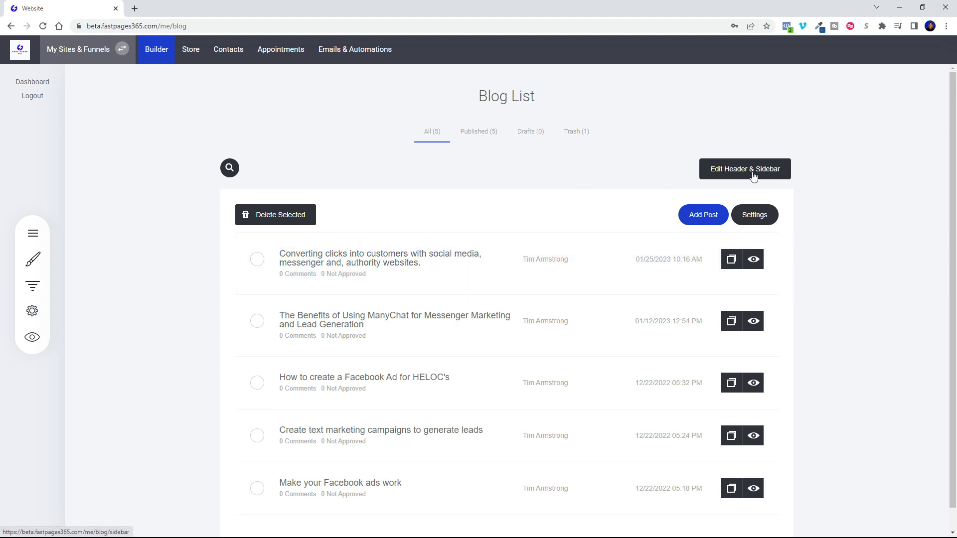
Add a new blog post and title it "How to create a blog post with Fast Pages 365".
left_click(700, 217)
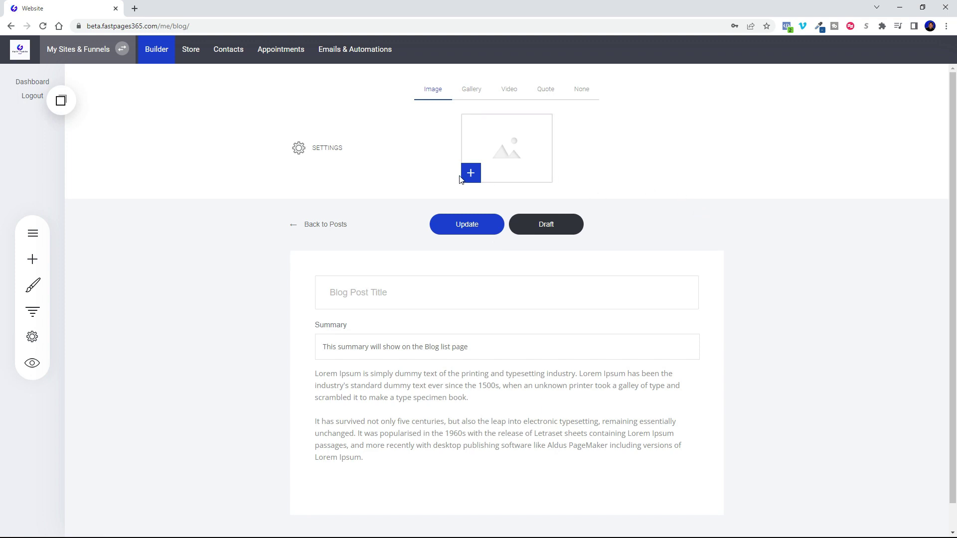
left_click(416, 294)
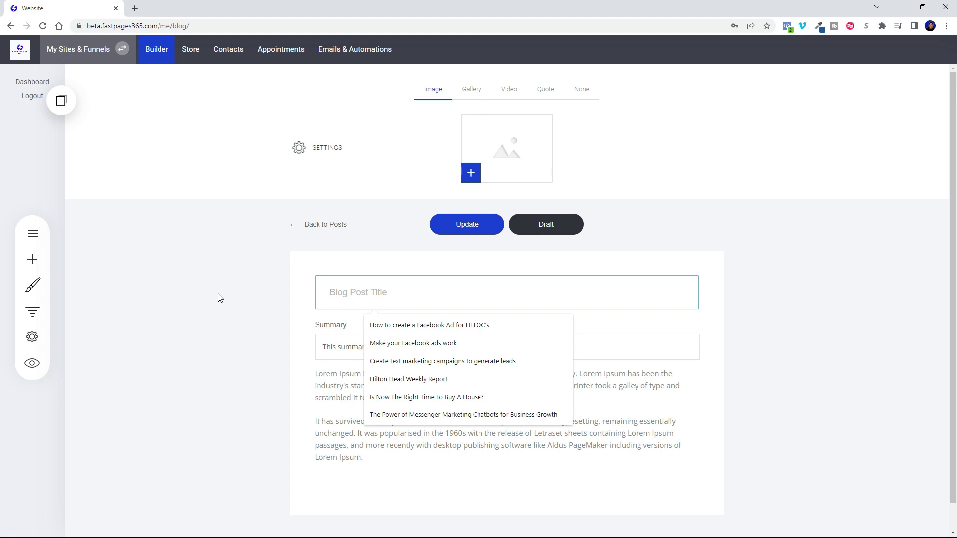
type("How to create a blog post with")
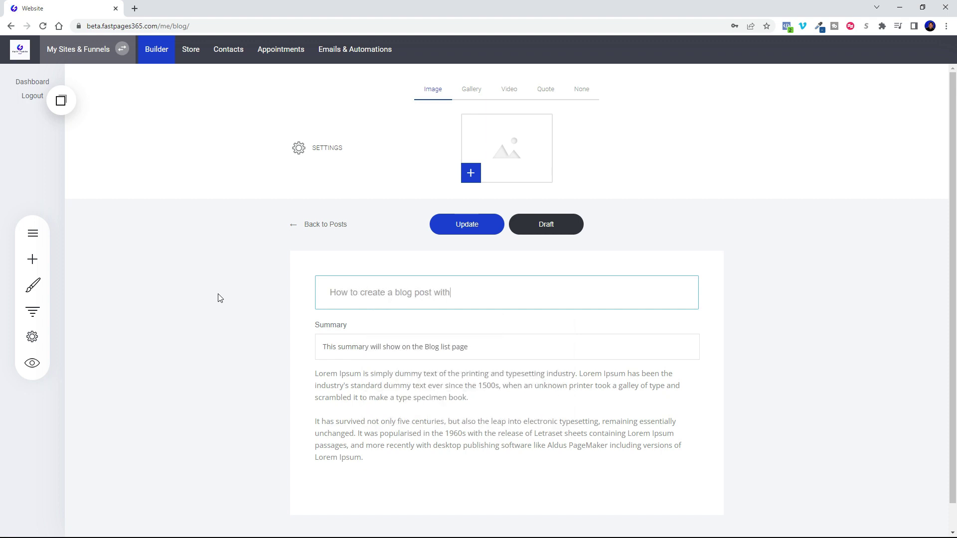
Replace the post's summary with "We'll show you how easy it is to create a blog post for your website.".
left_click(473, 345)
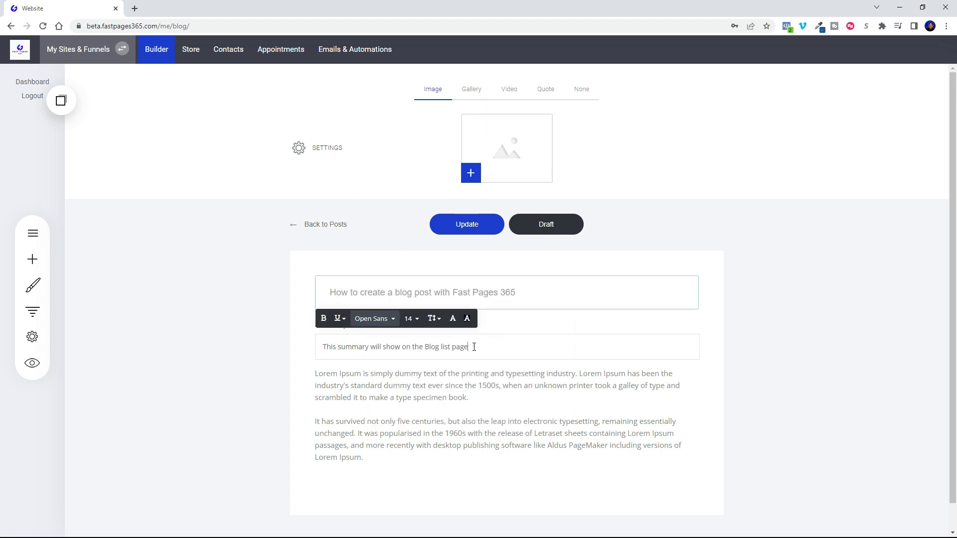
key("ctrl+a")
type("We")
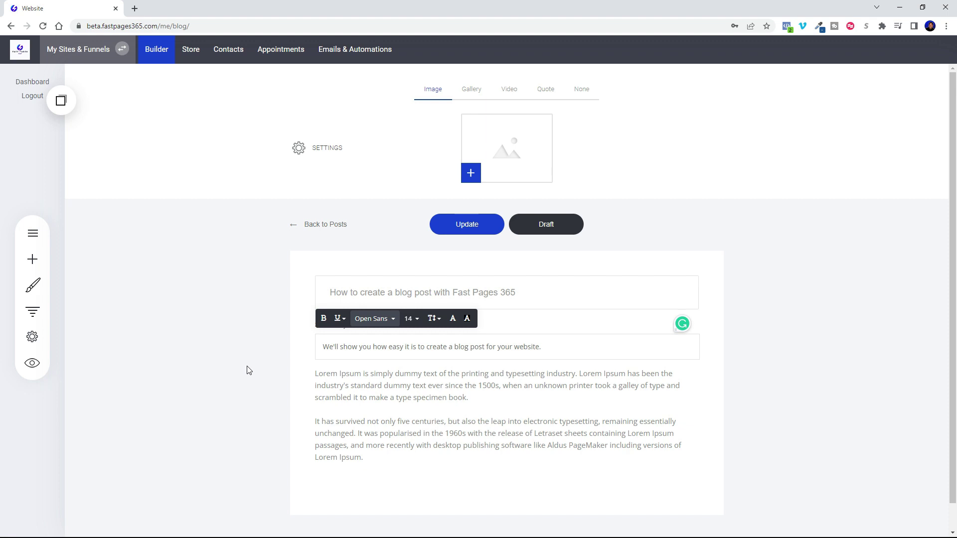
left_click(817, 367)
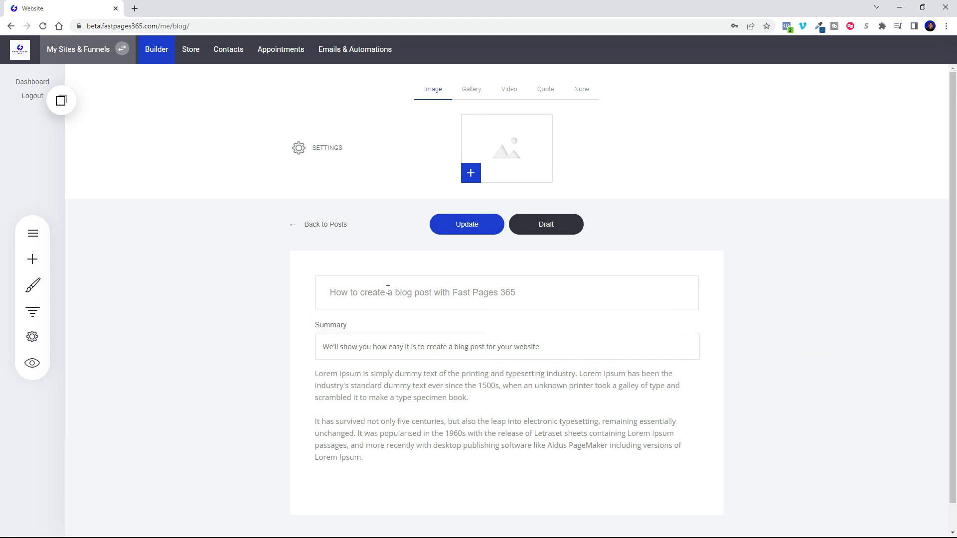
Replace the placeholder body text with "Watch this short video to see how easy it is to create blog posts for your website!".
left_click(452, 417)
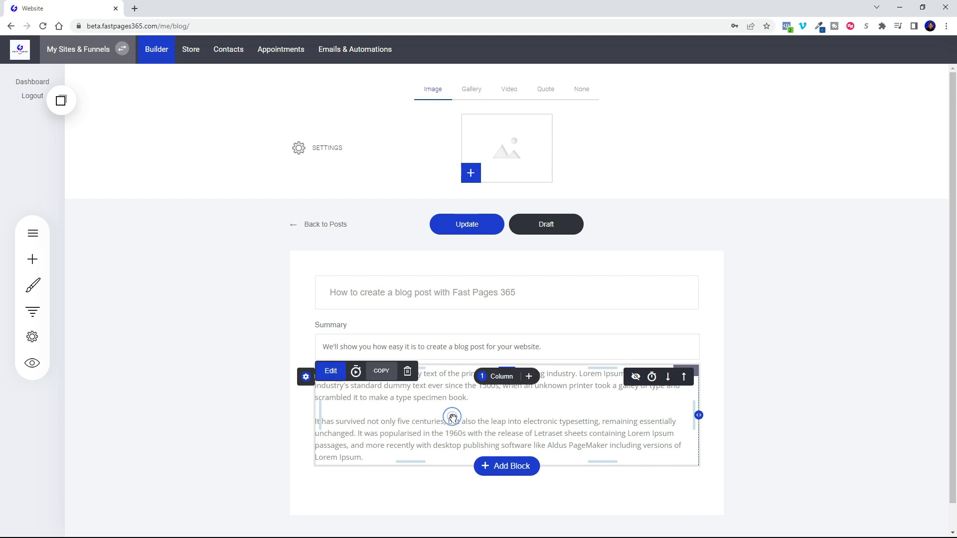
left_click(788, 324)
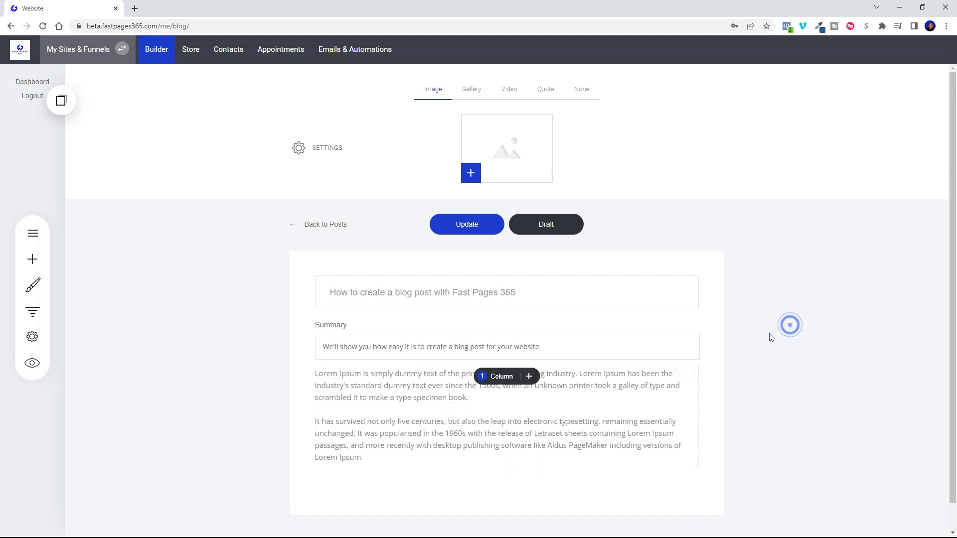
triple_click(434, 414)
key("ctrl+a")
type("You can see")
key("ctrl+a")
type("Watch this short video to see how easy it is to create blog posts for your ")
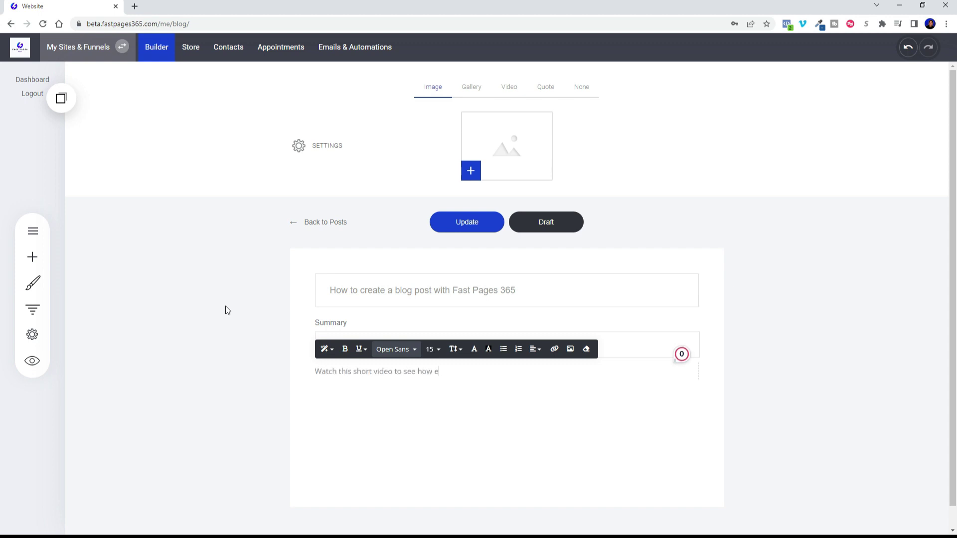
type("website!")
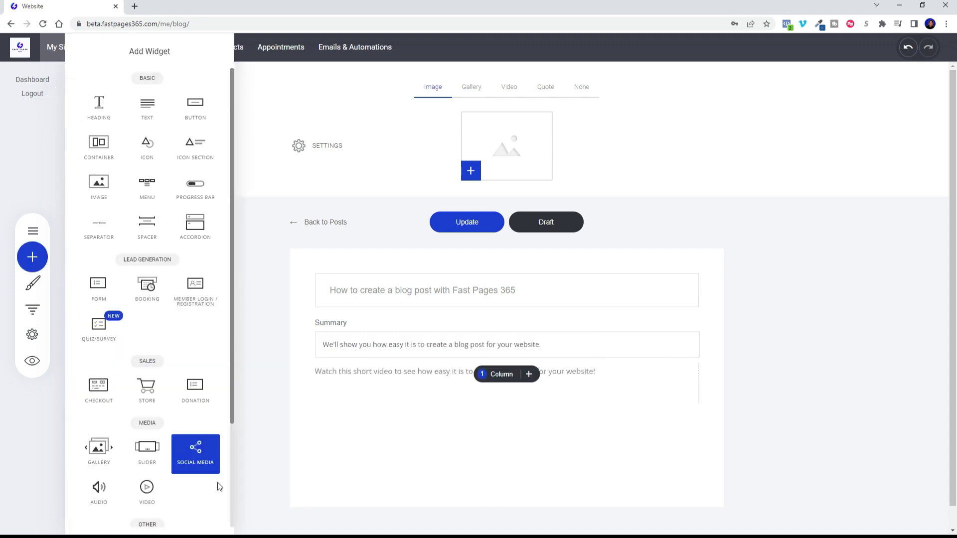
Add a Video widget directly below the body text of the post.
mouse_move(491, 386)
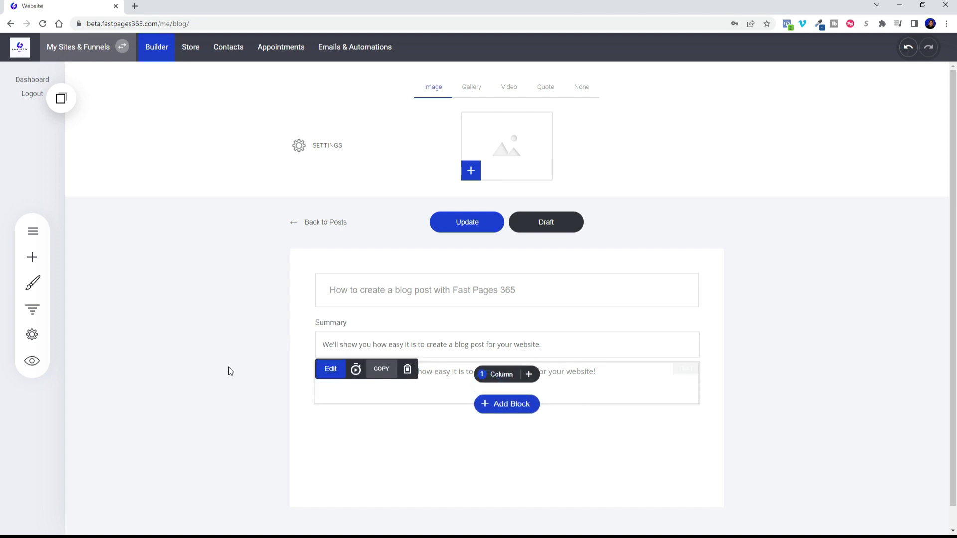
left_click(39, 227)
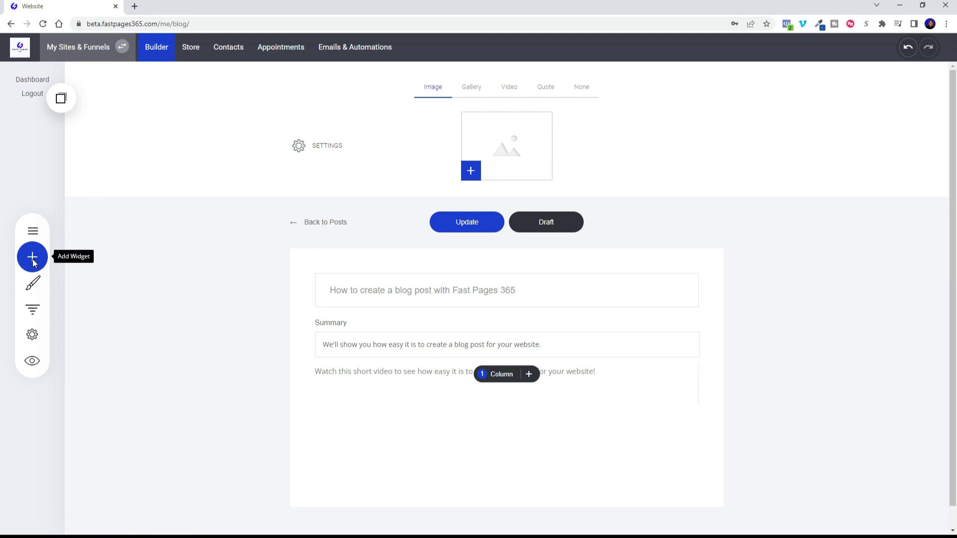
left_click(33, 262)
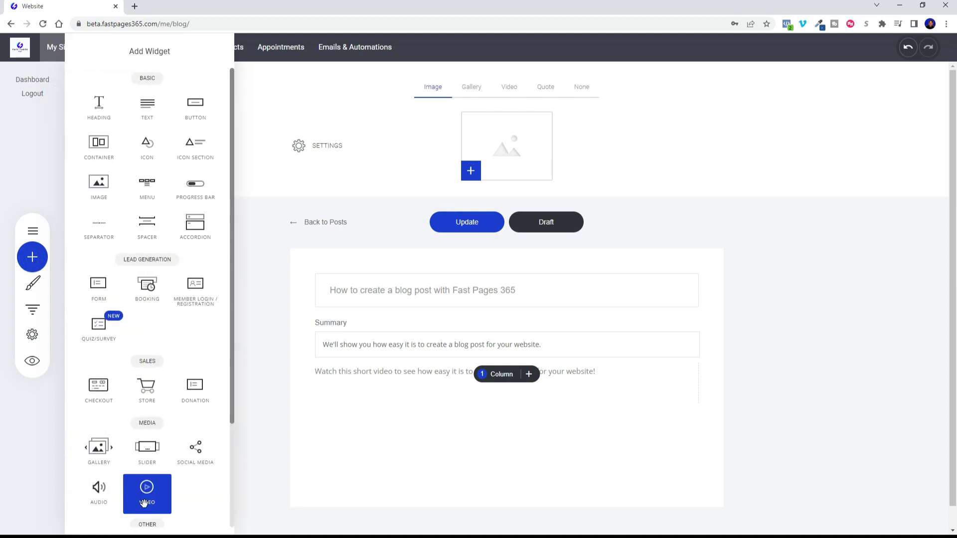
left_click_drag(146, 492, 439, 395)
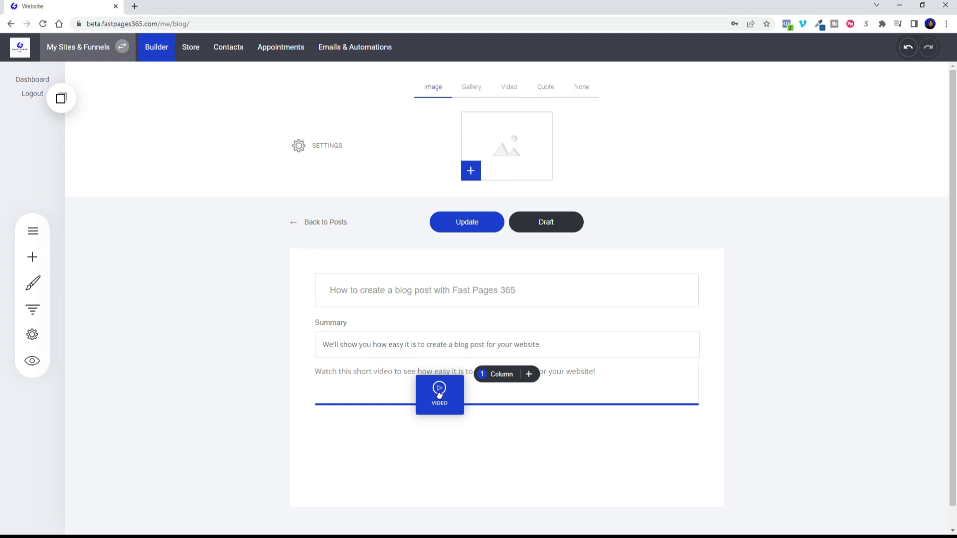
left_click_drag(440, 399, 440, 399)
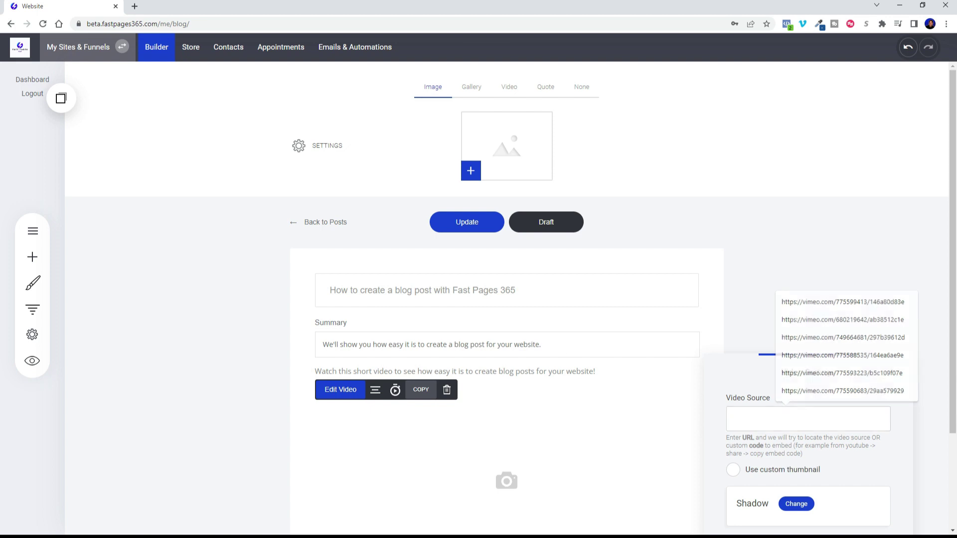
Set the new video widget's source to the copied YouTube link.
key("alt+Tab")
right_click(750, 424)
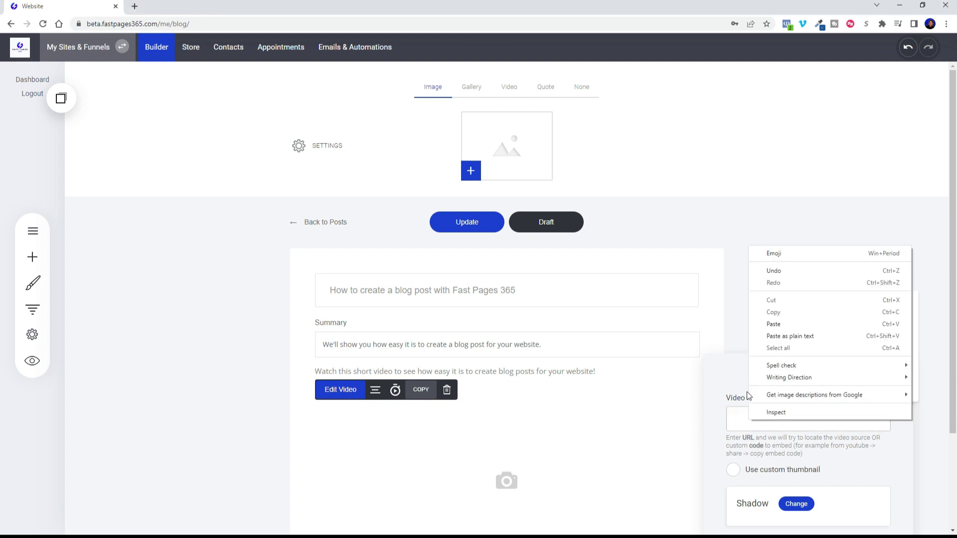
left_click(773, 324)
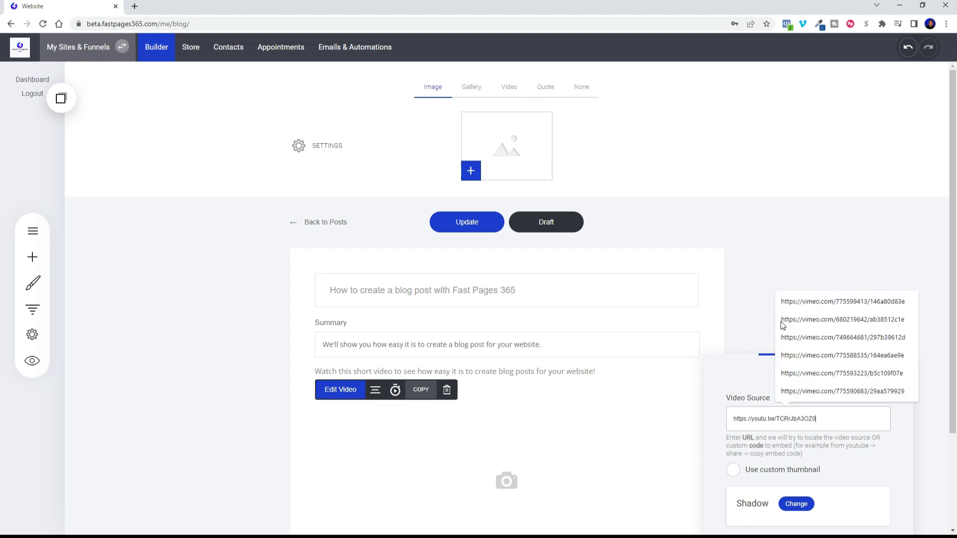
left_click(780, 321)
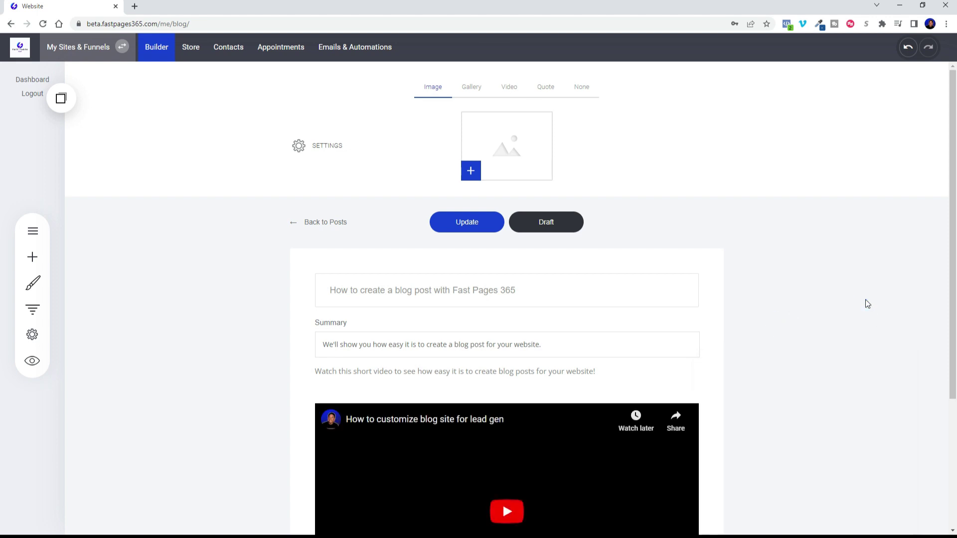
Apply the Header 1 style to the sentence above the video.
scroll(867, 304, "down", 3)
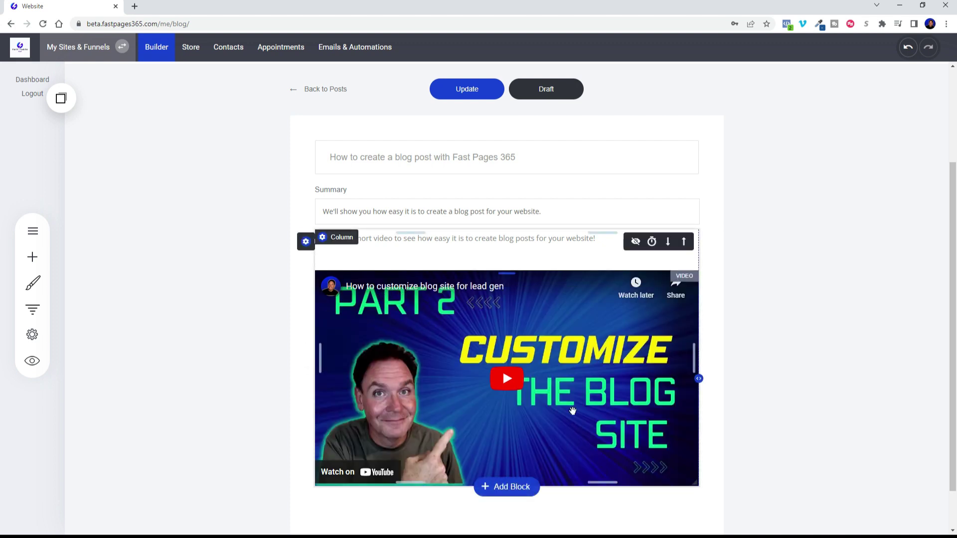
left_click(587, 238)
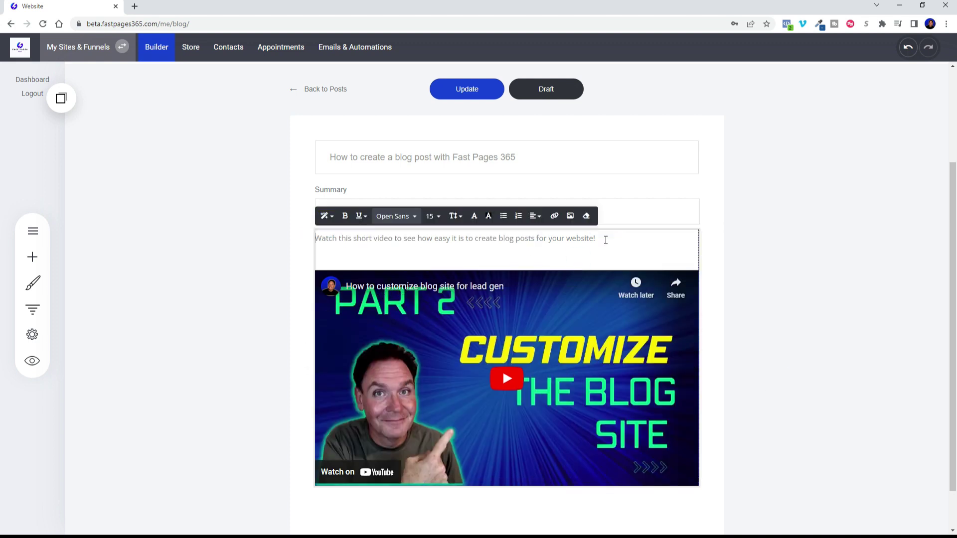
left_click_drag(587, 238, 317, 243)
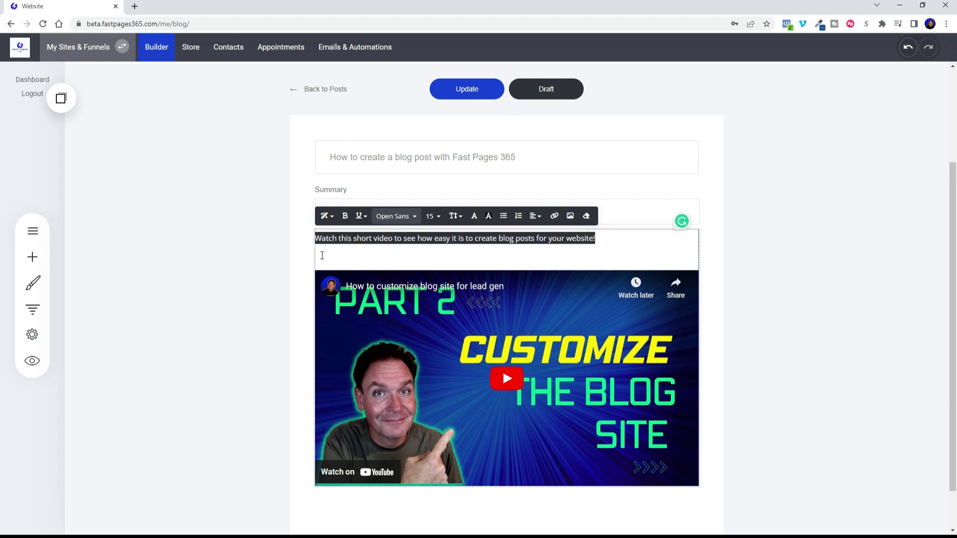
left_click(326, 216)
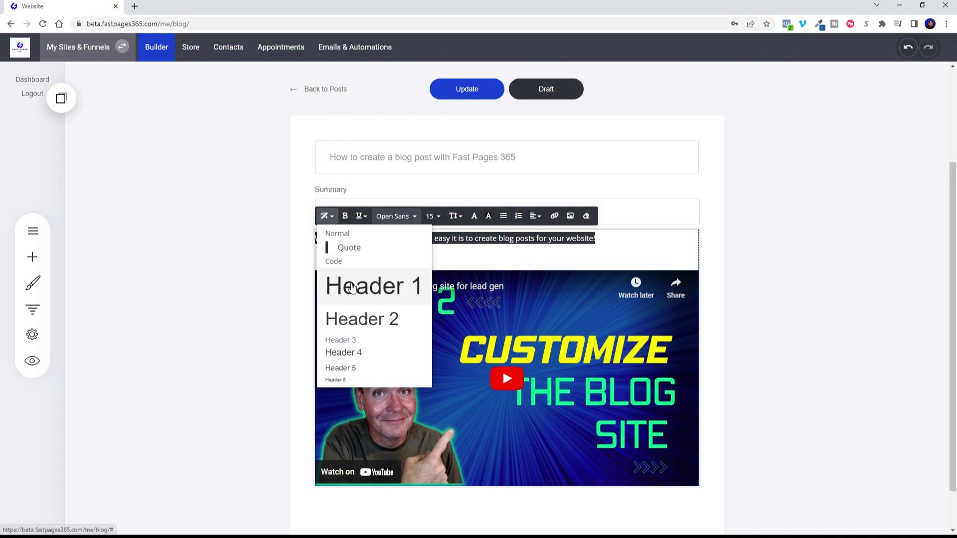
left_click(353, 288)
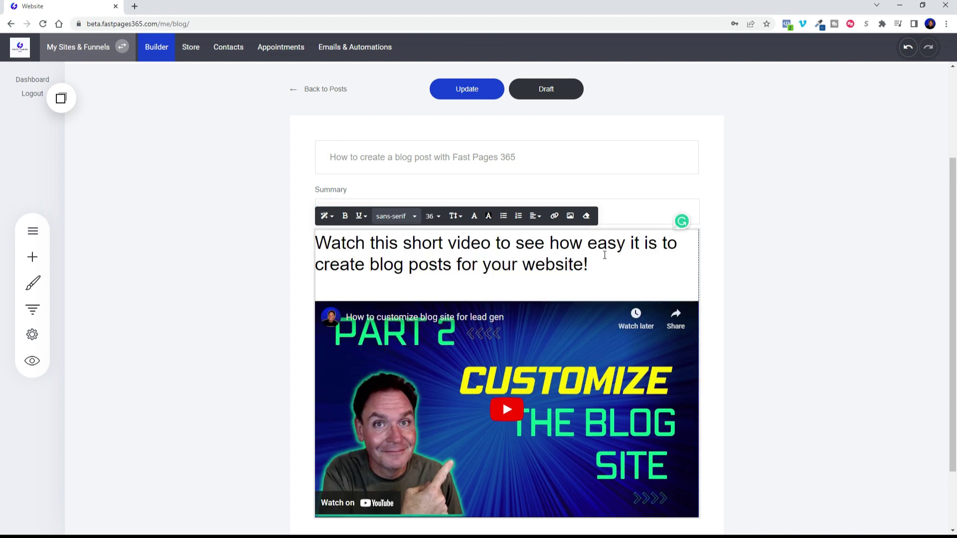
left_click(326, 216)
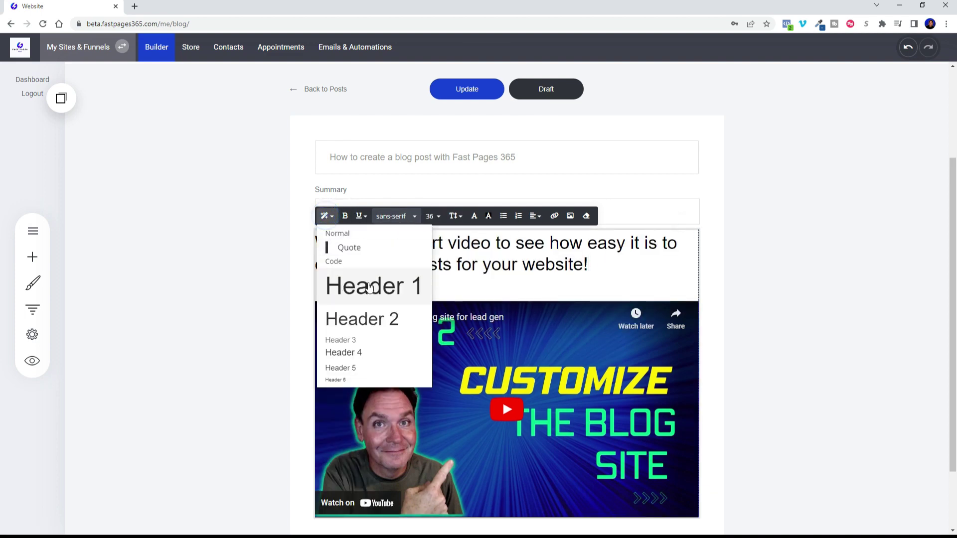
left_click(609, 268)
left_click_drag(604, 267, 314, 243)
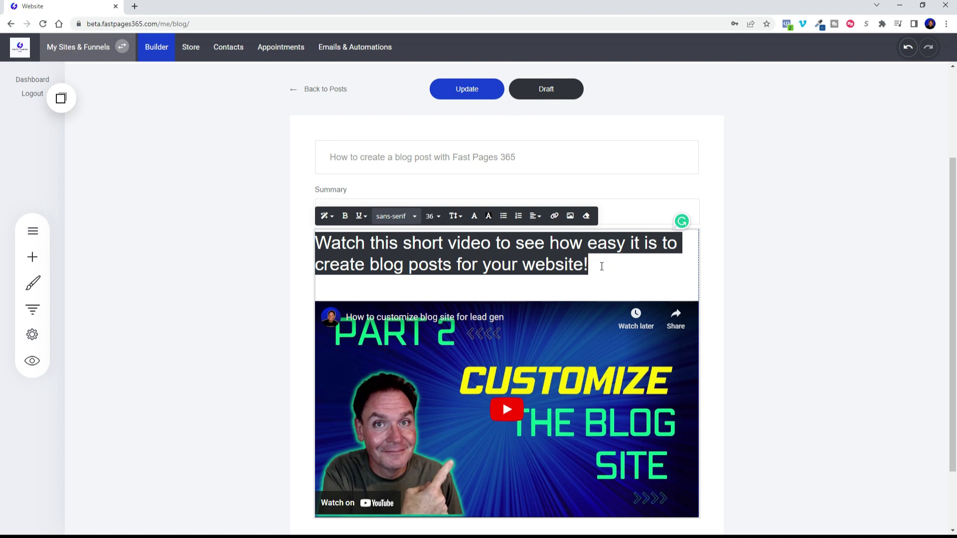
left_click(795, 265)
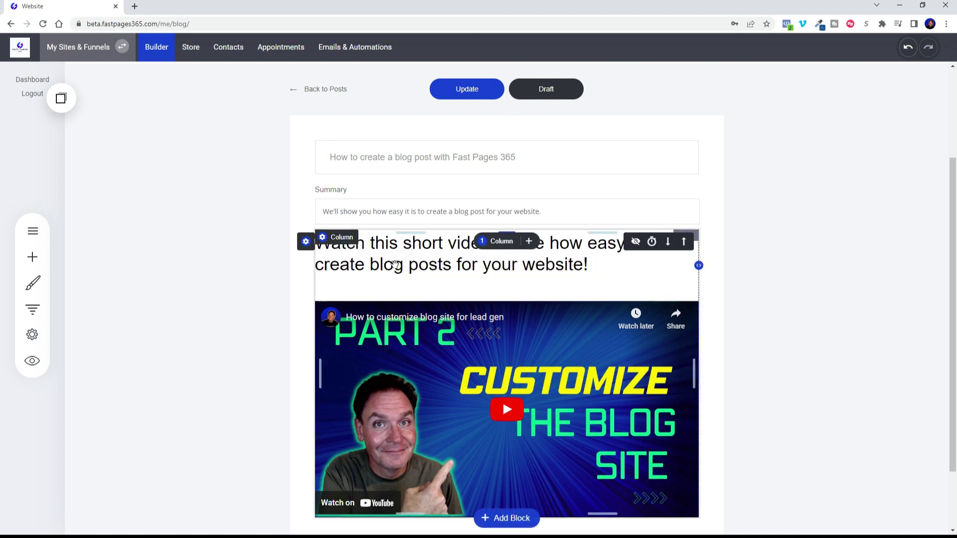
Set the line height of the heading above the video to 1.0.
left_click(595, 260)
left_click_drag(590, 264, 329, 258)
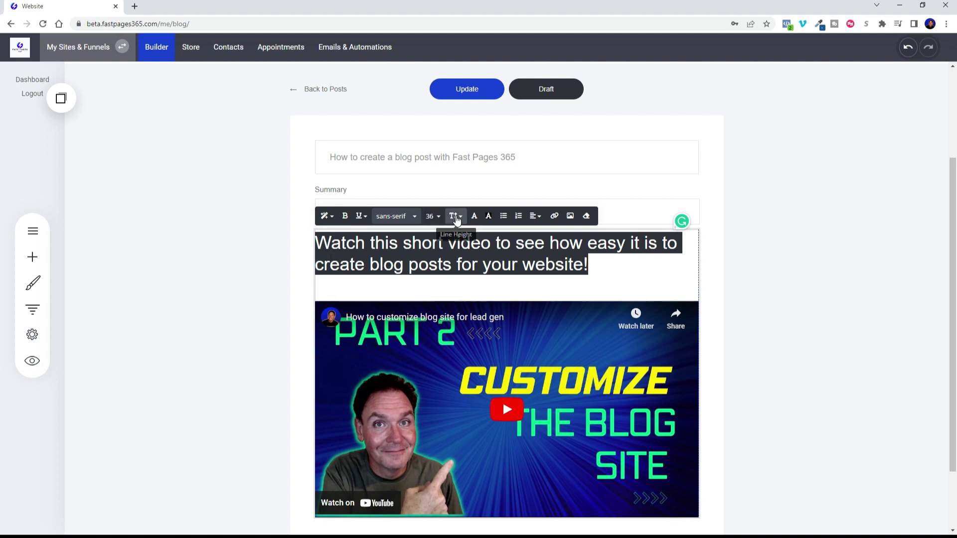
left_click(453, 216)
left_click(468, 259)
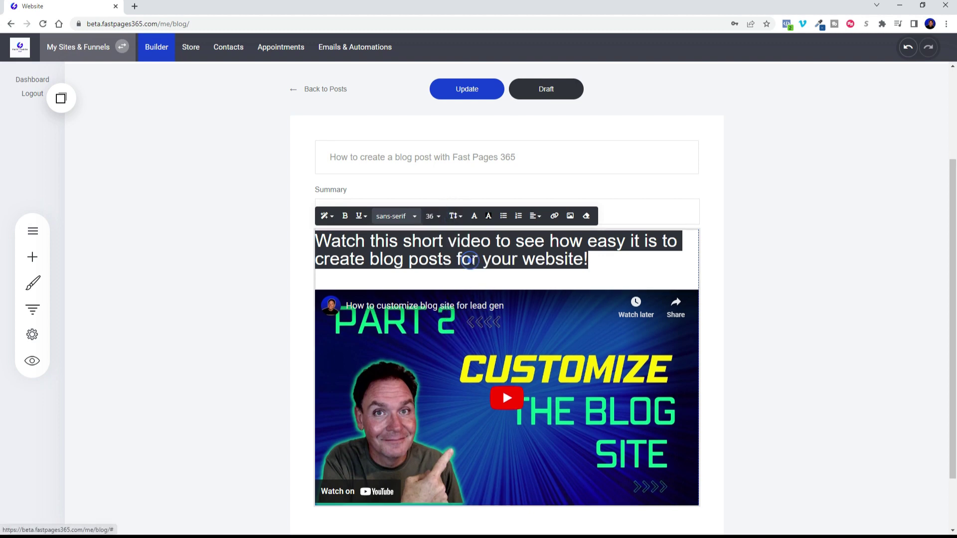
left_click(788, 260)
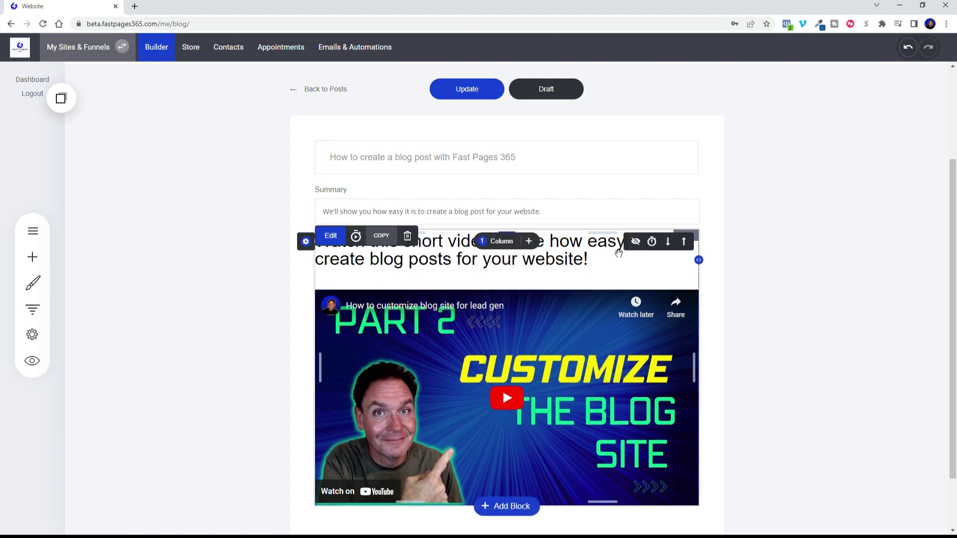
Set the line height of the heading above the video to 1.2.
left_click(596, 257)
left_click_drag(593, 259, 379, 259)
triple_click(597, 258)
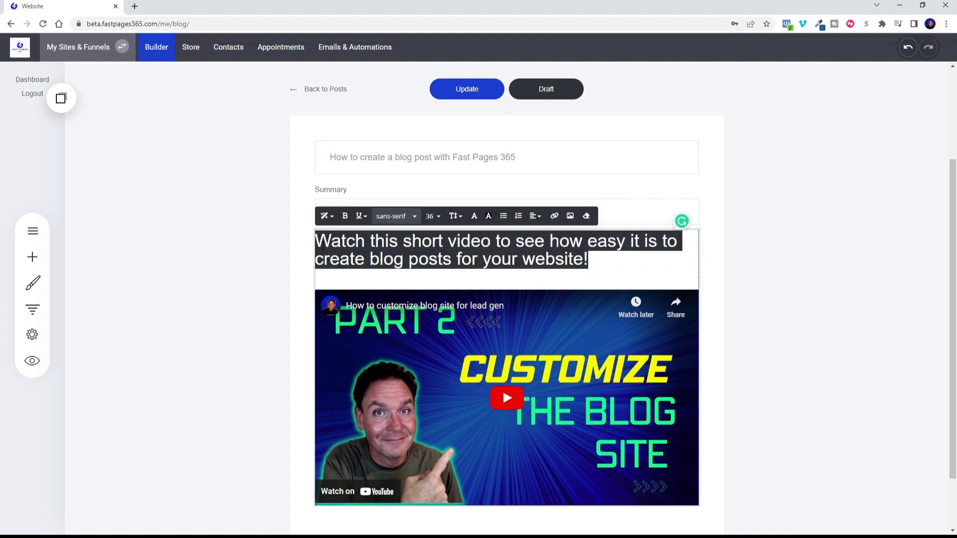
left_click(457, 218)
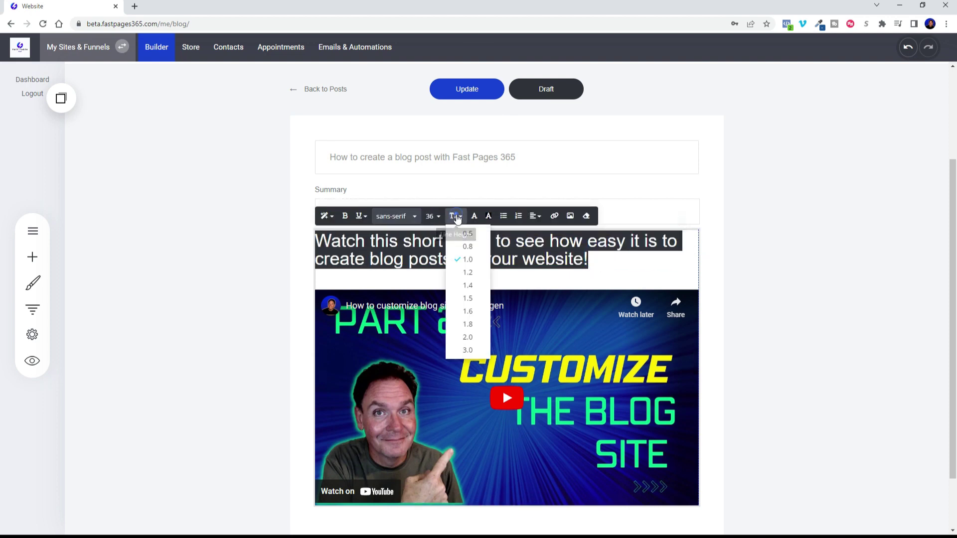
left_click(465, 270)
left_click(738, 269)
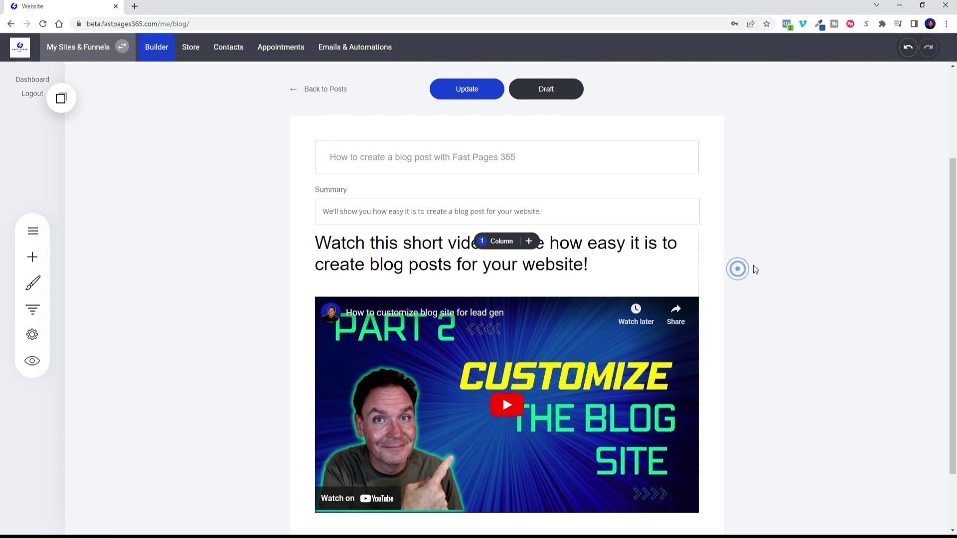
left_click(784, 257)
Add a Text widget directly below the video and increase the spacing above it.
scroll(756, 352, "down", 2)
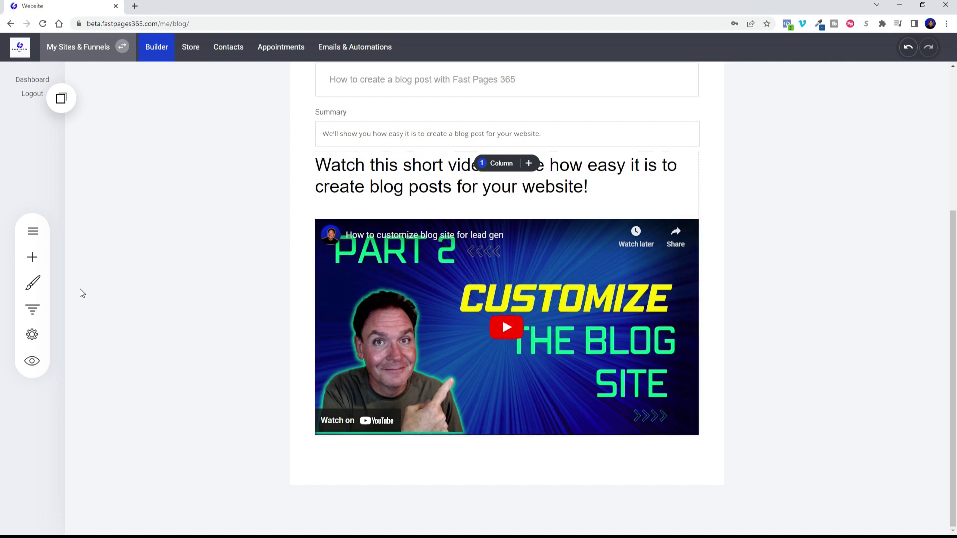
left_click(39, 256)
left_click_drag(125, 106, 493, 421)
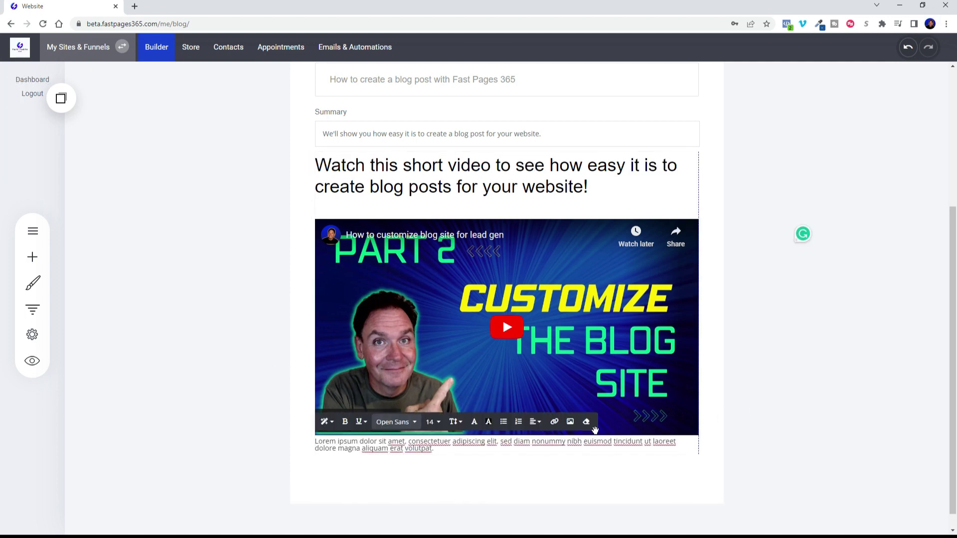
left_click_drag(507, 438, 489, 462)
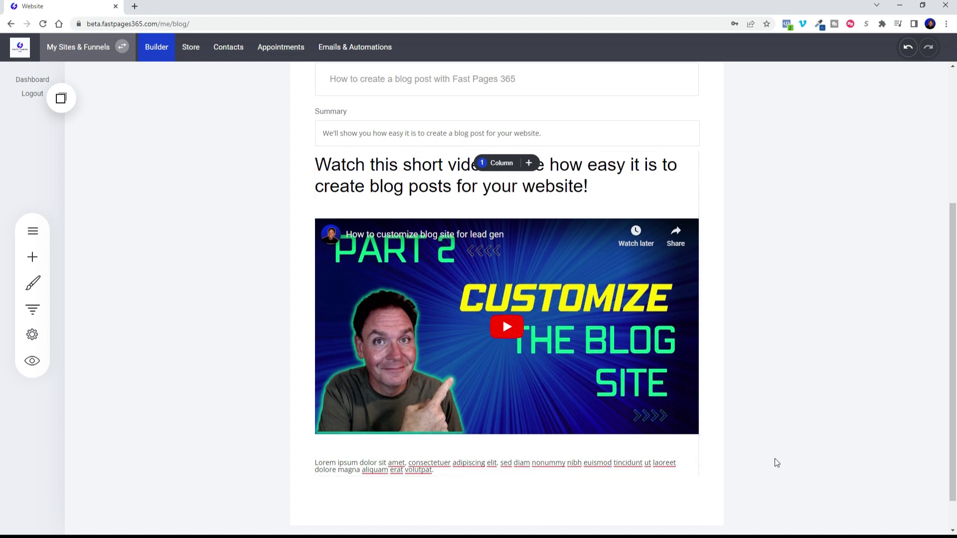
scroll(377, 466, "down", 1)
left_click(444, 429)
left_click(443, 429)
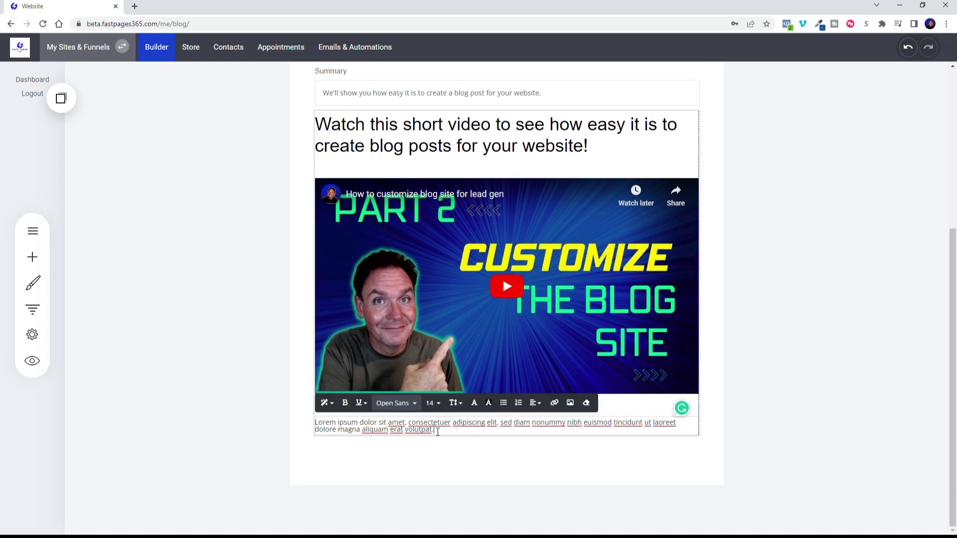
triple_click(438, 431)
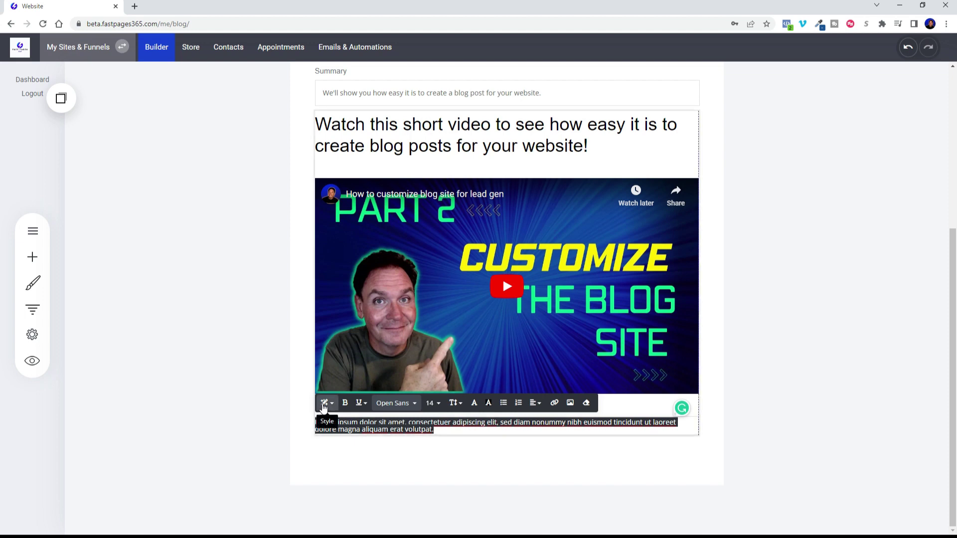
left_click(322, 403)
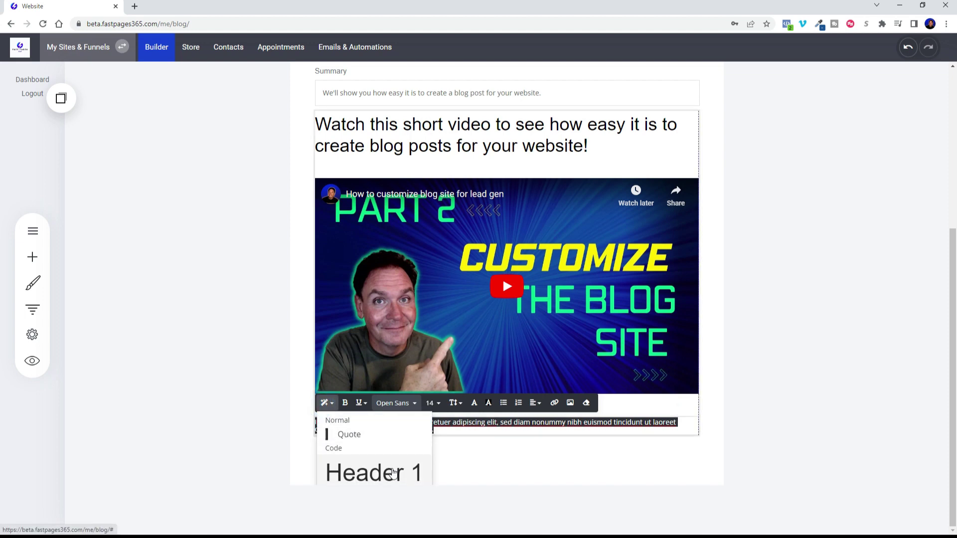
left_click(794, 428)
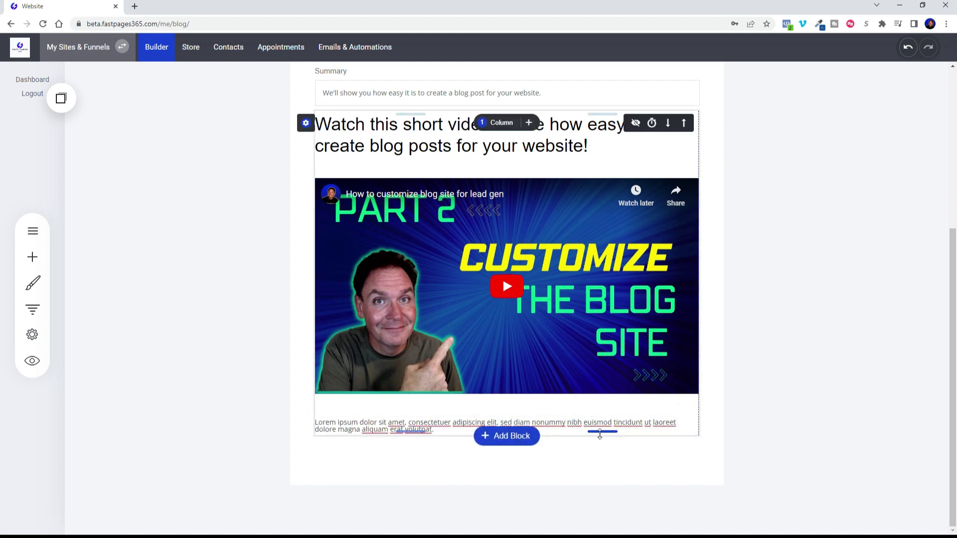
Extend the block's space at its bottom edge and apply the Header 2 style to the placeholder text below the video.
scroll(436, 390, "down", 1)
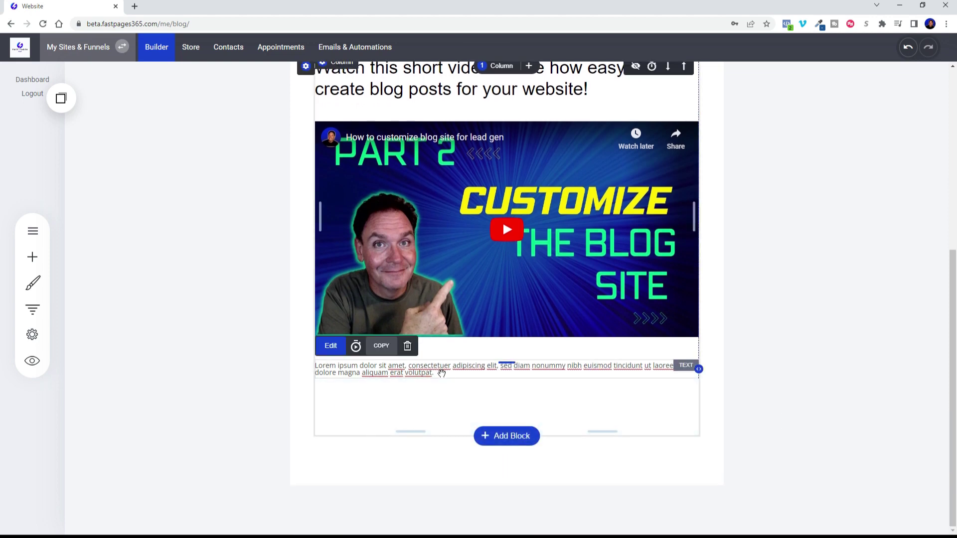
triple_click(441, 373)
left_click(326, 349)
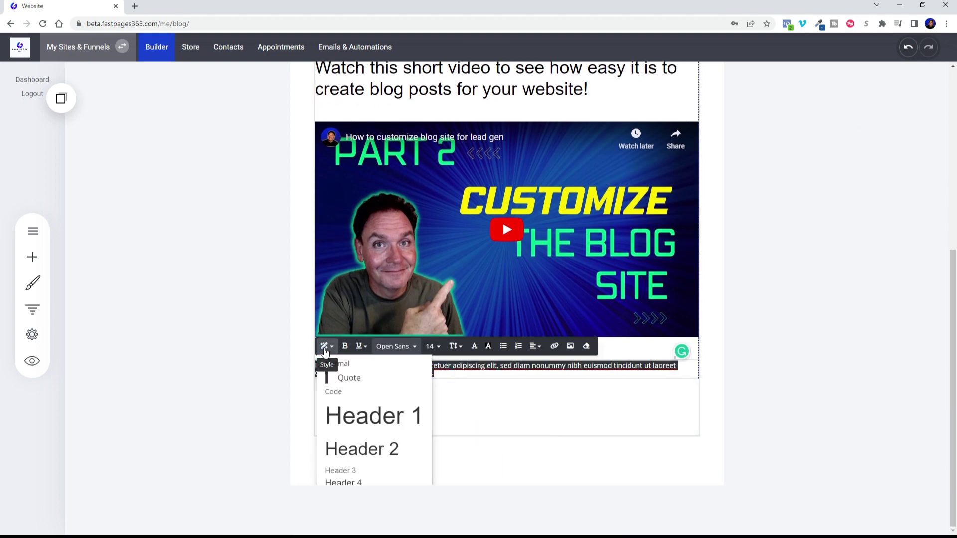
left_click(367, 450)
Set the font size of the placeholder text below the video to 22.
left_click(406, 457)
triple_click(406, 455)
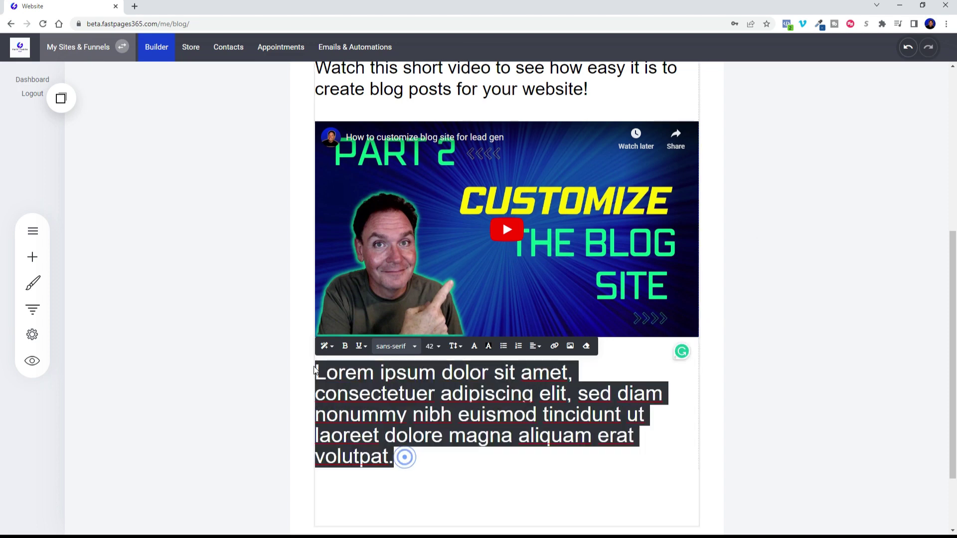
left_click(432, 349)
left_click(522, 403)
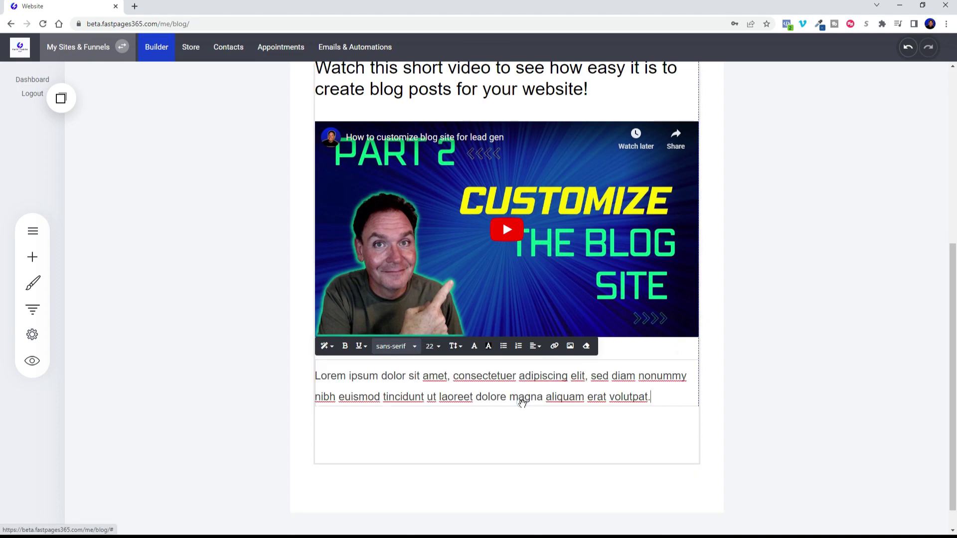
Try line heights of 0.8 and 0.5 on the placeholder text below the video.
left_click(660, 399)
left_click(662, 398)
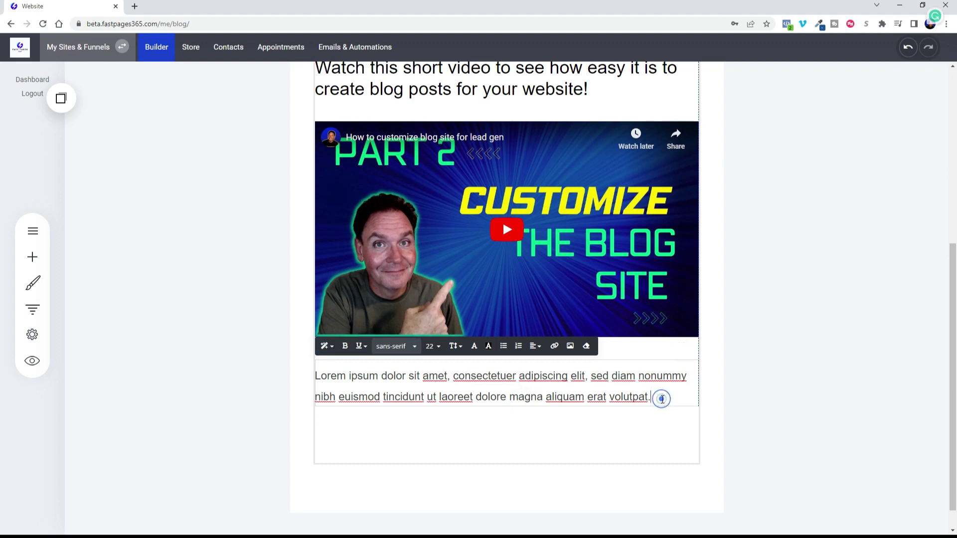
triple_click(661, 399)
left_click(456, 347)
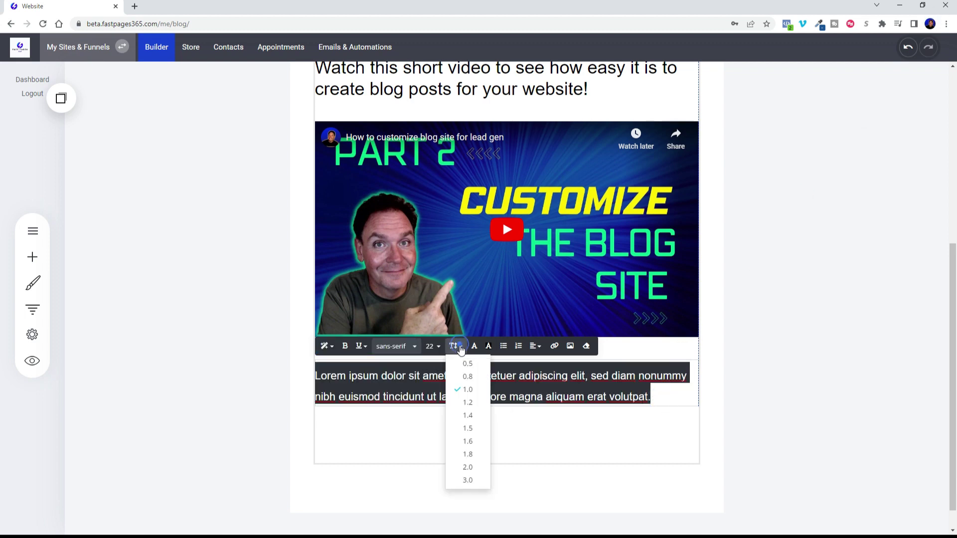
left_click(467, 376)
left_click(455, 347)
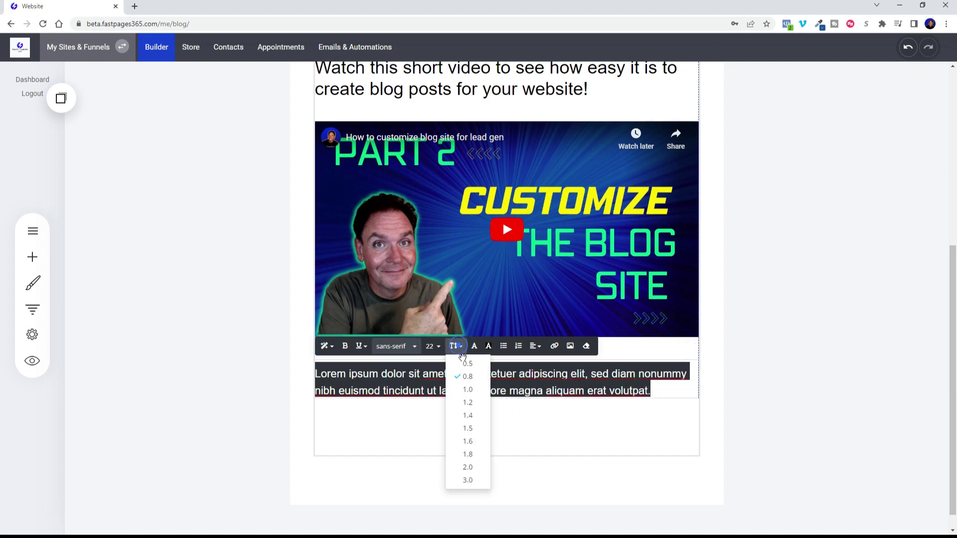
left_click(467, 363)
left_click(731, 395)
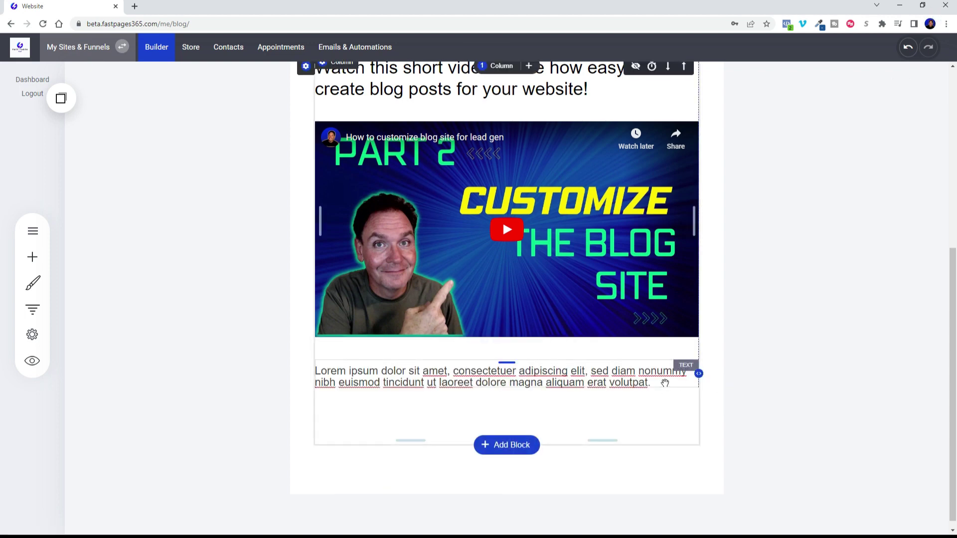
Set the line height of the placeholder text below the video to 0.8.
left_click(643, 383)
triple_click(662, 382)
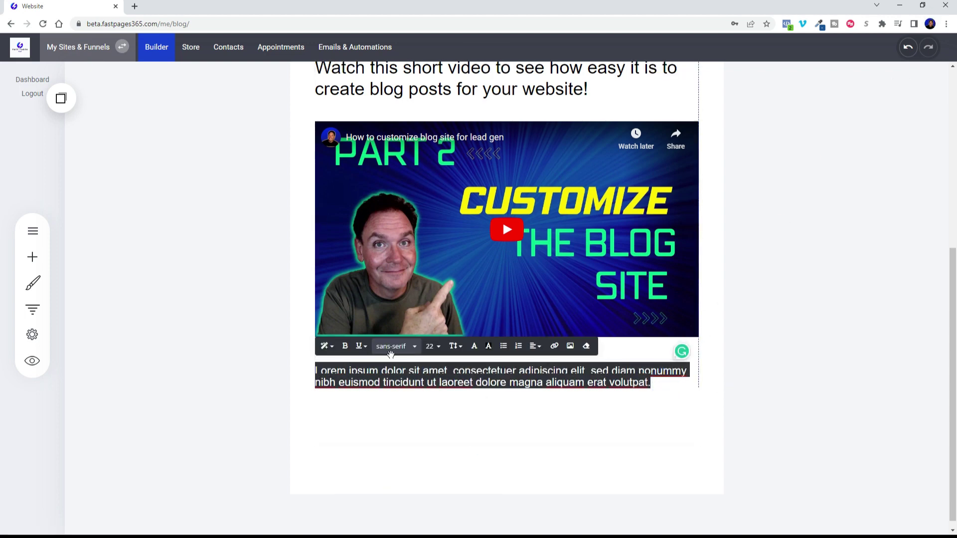
left_click(455, 346)
left_click(469, 375)
left_click(730, 396)
Replace the placeholder text below the video with "By blogging on your website you are creating more authority with the search engines".
left_click(668, 389)
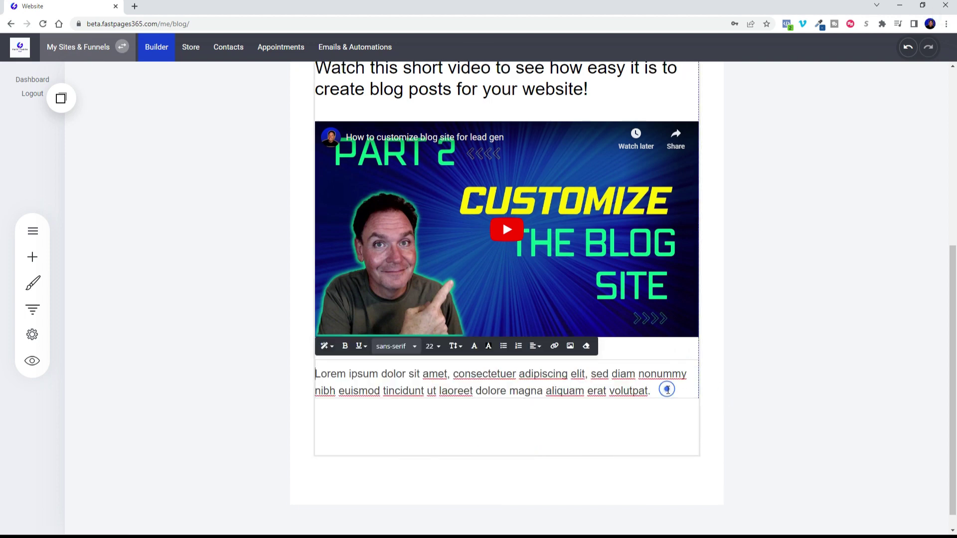
triple_click(667, 389)
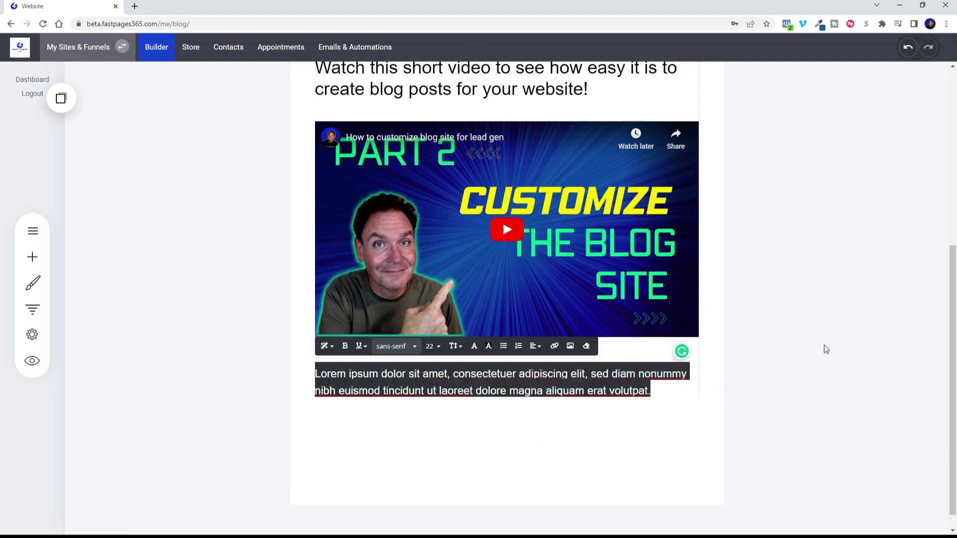
Switch to ChatGPT and ask "what are the reasons I should create a blog on my website?".
left_click(387, 494)
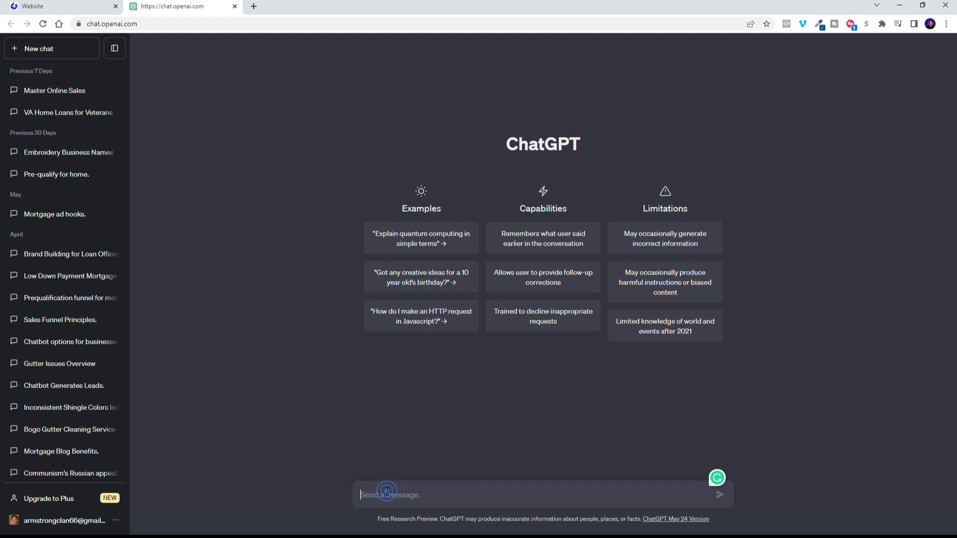
type("what are the reasons I should create a blog on my")
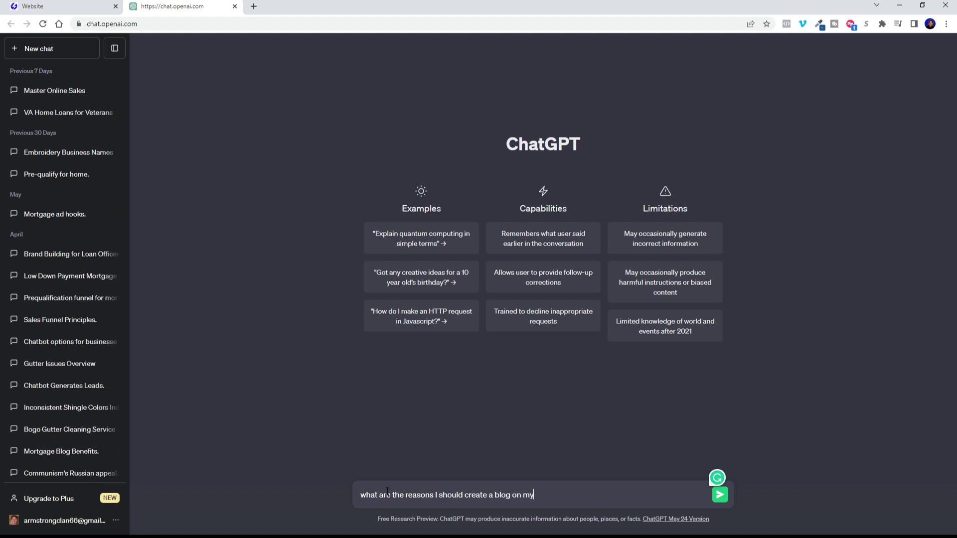
type("site?")
key("Return")
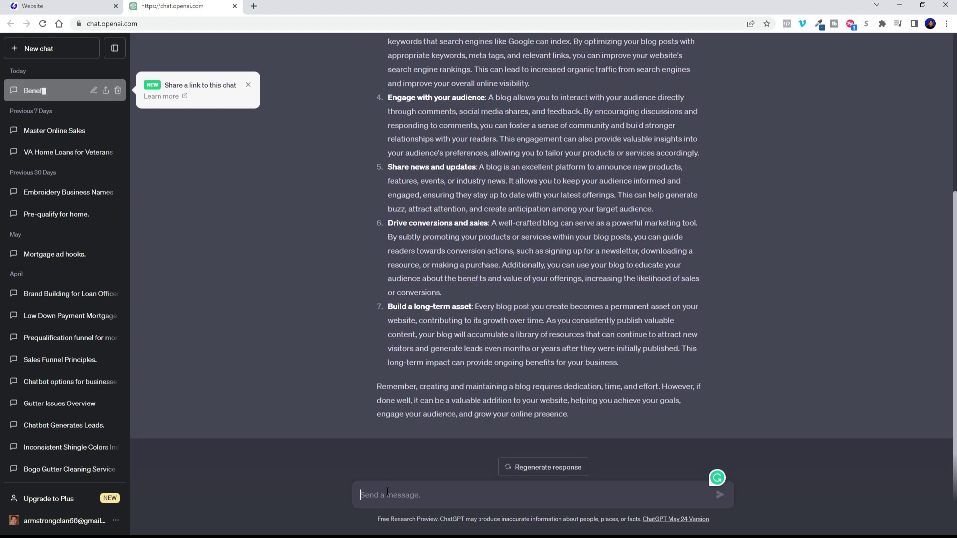
Ask ChatGPT to "rewrite this in a more relaxed friendly tone".
type("rewrite this i")
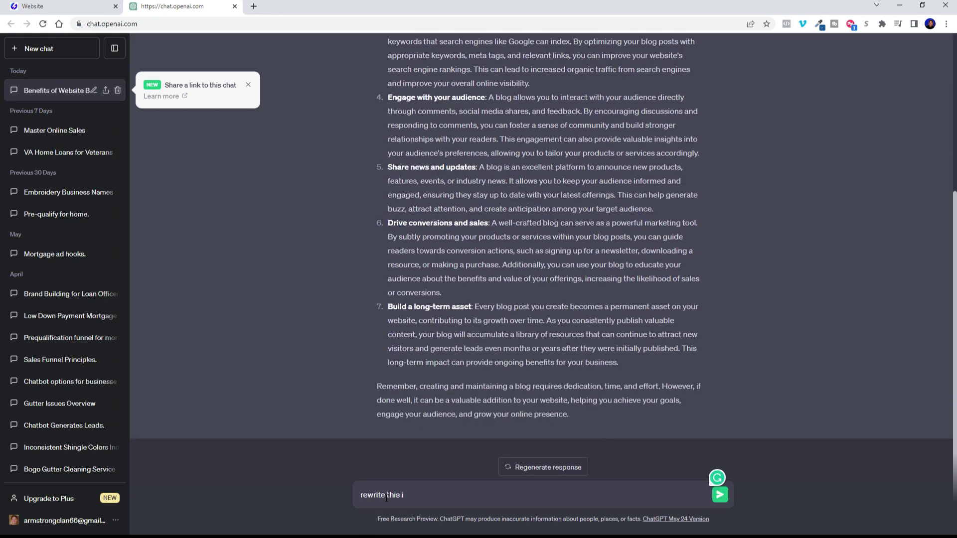
type("n a more relaxed friendly tone")
key("Return")
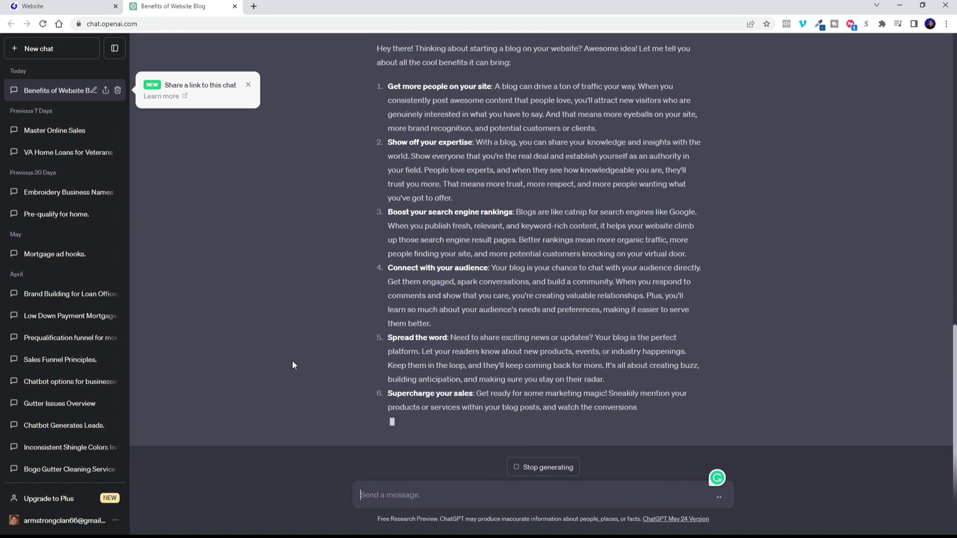
scroll(808, 368, "up", 15)
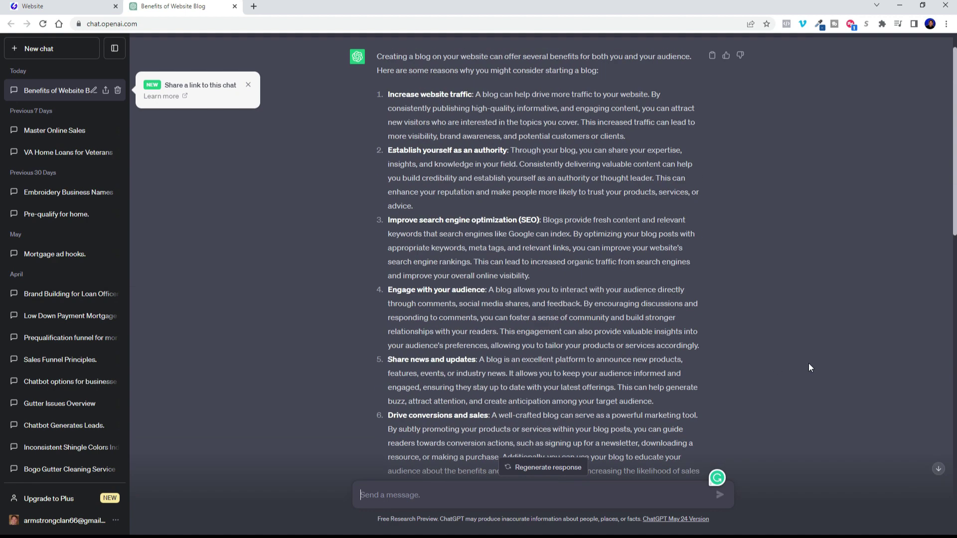
scroll(809, 368, "down", 15)
type("et")
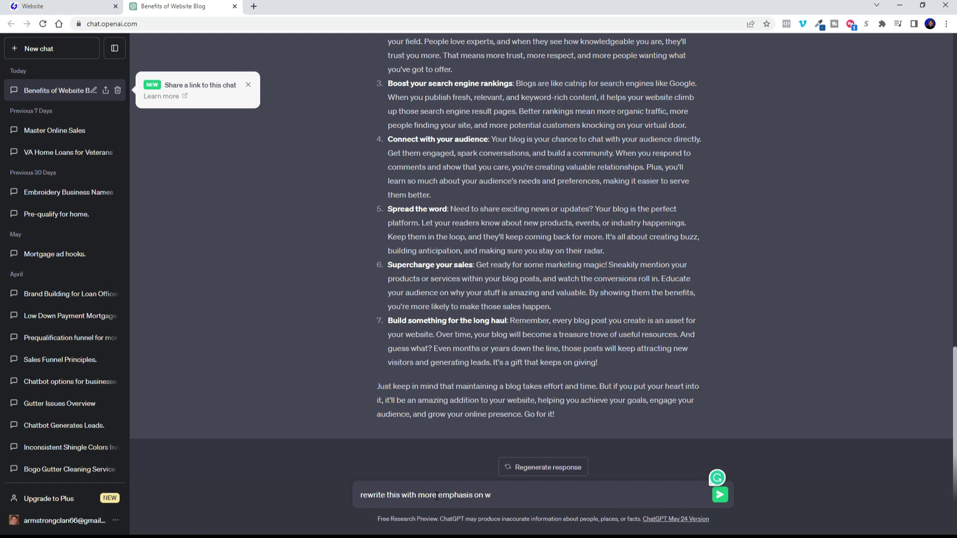
key("ctrl+BackSpace")
key("ctrl+BackSpace")
key("ctrl+BackSpace")
key("ctrl+BackSpace")
key("ctrl+BackSpace")
key("ctrl+BackSpace")
key("ctrl+BackSpace")
Ask ChatGPT whether there are other benefits of blogging that you should be aware of.
type("are there other benefits that I should be aw")
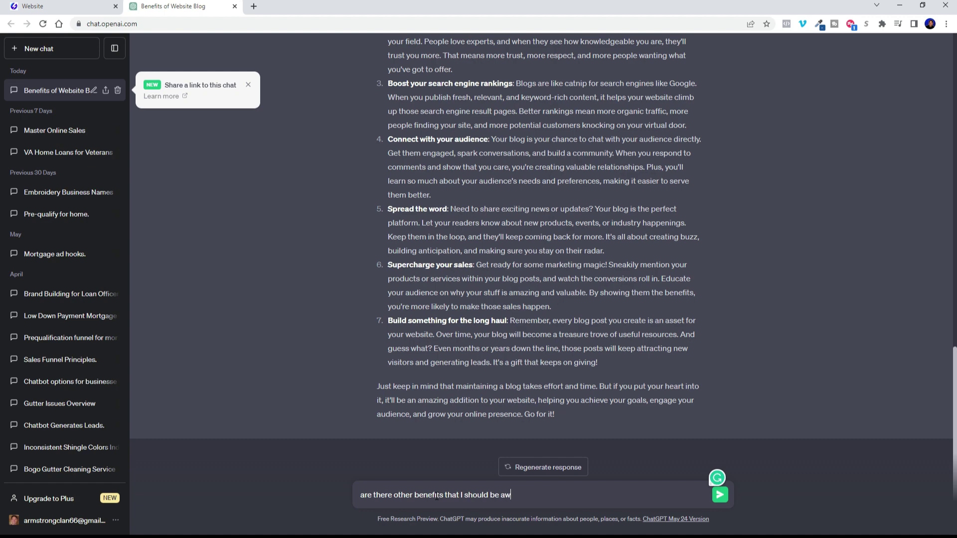
type("?")
key("Return")
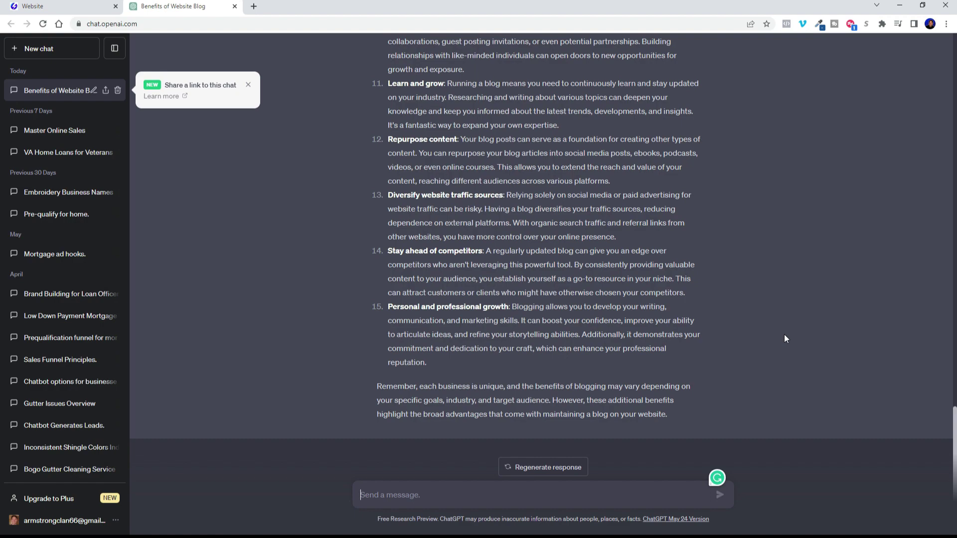
Review ChatGPT's answers about the benefits of blogging, from the latest one back to the first.
scroll(802, 374, "up", 20)
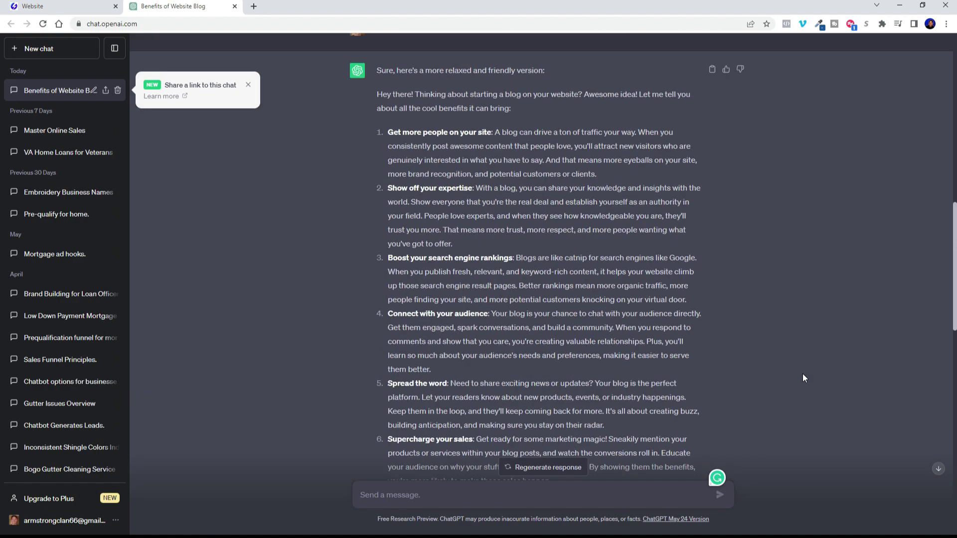
scroll(760, 303, "up", 10)
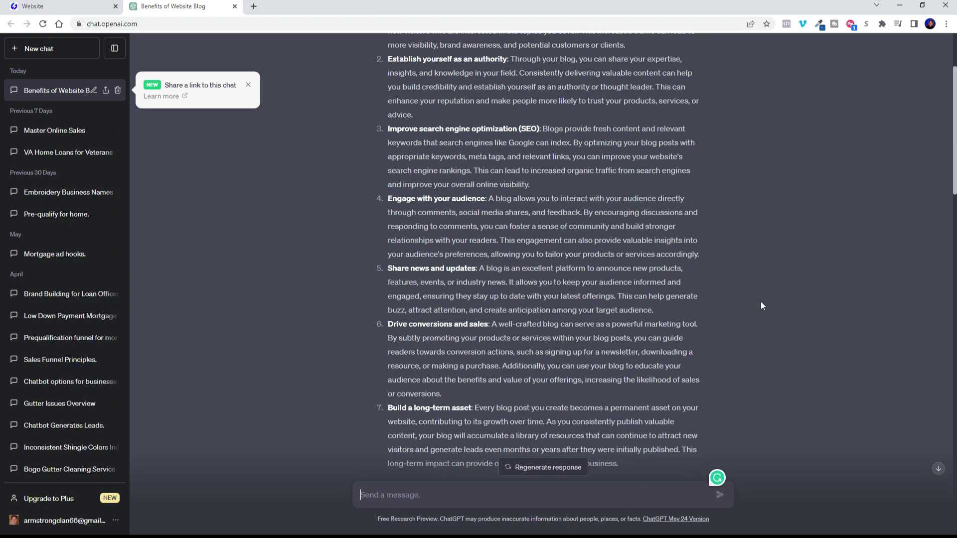
left_click_drag(543, 186, 386, 137)
left_click(759, 189)
scroll(737, 219, "down", 10)
scroll(738, 223, "down", 5)
scroll(739, 222, "up", 8)
scroll(739, 222, "up", 20)
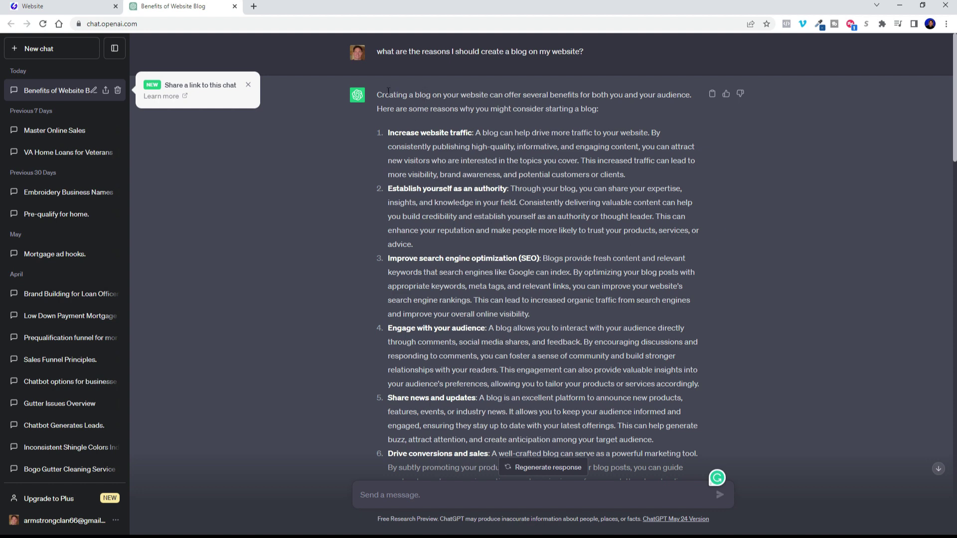
Copy ChatGPT's first answer from its introduction through "Build a long-term asset" and switch back to the blog post in Fast Pages 365.
left_click_drag(379, 94, 624, 331)
scroll(588, 344, "down", 3)
scroll(608, 388, "down", 3)
right_click(568, 278)
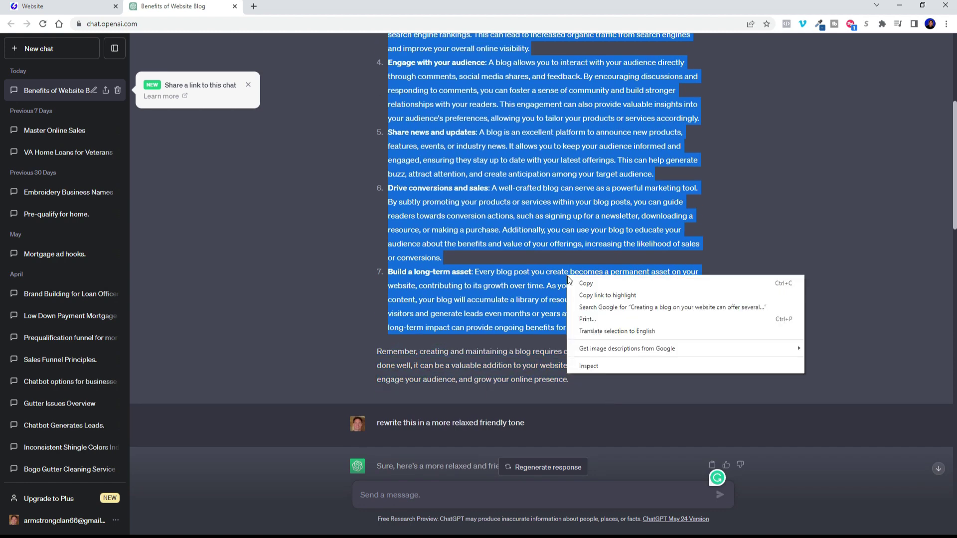
left_click(588, 286)
left_click(113, 5)
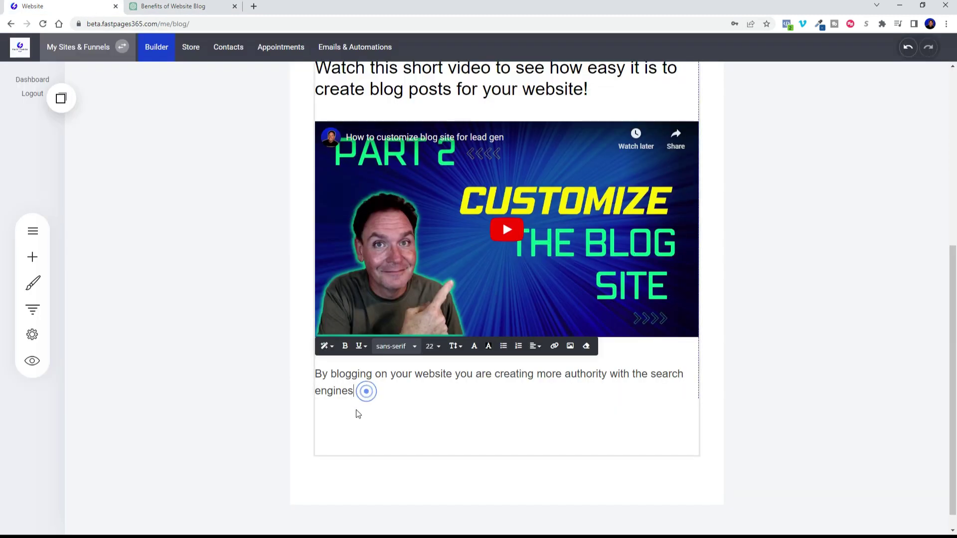
Add a Text widget below the "By blogging on your website" sentence and replace its placeholder with the copied ChatGPT answer.
left_click(35, 263)
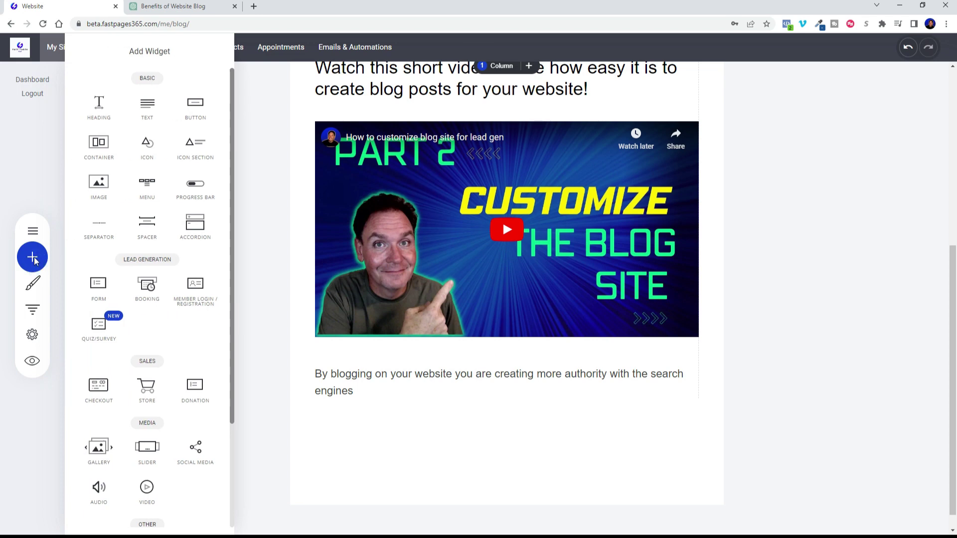
left_click_drag(151, 108, 384, 394)
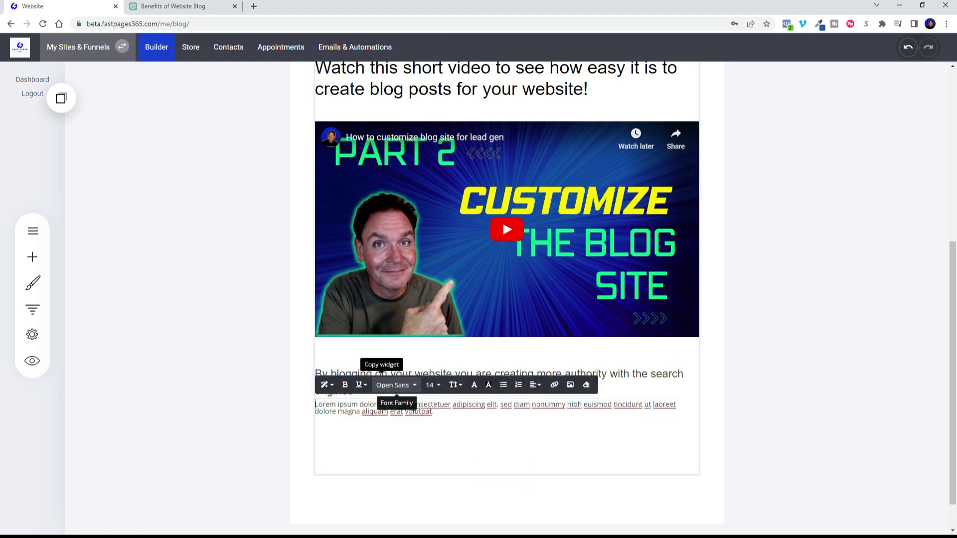
triple_click(438, 414)
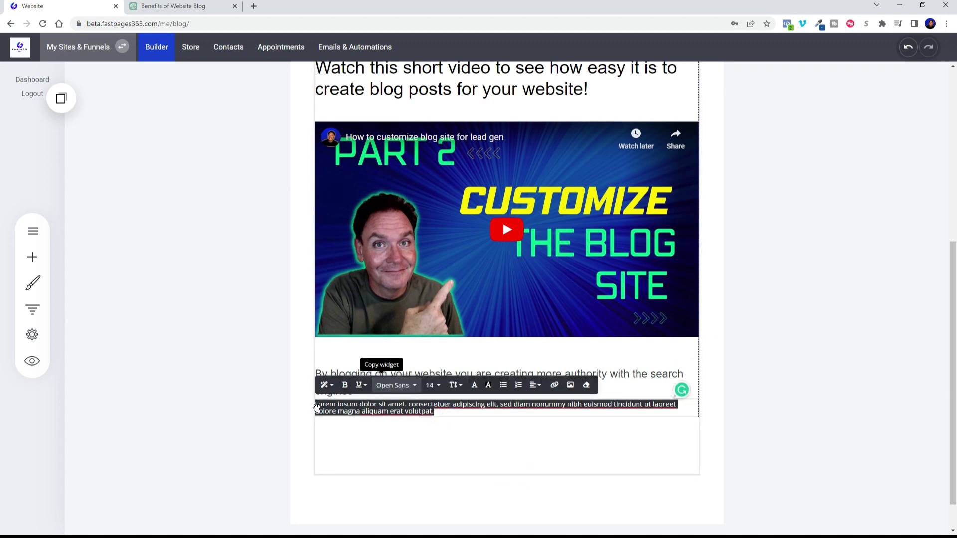
key("ctrl+v")
Set the line spacing of the entire pasted ChatGPT text to 1.5.
scroll(542, 447, "down", 4)
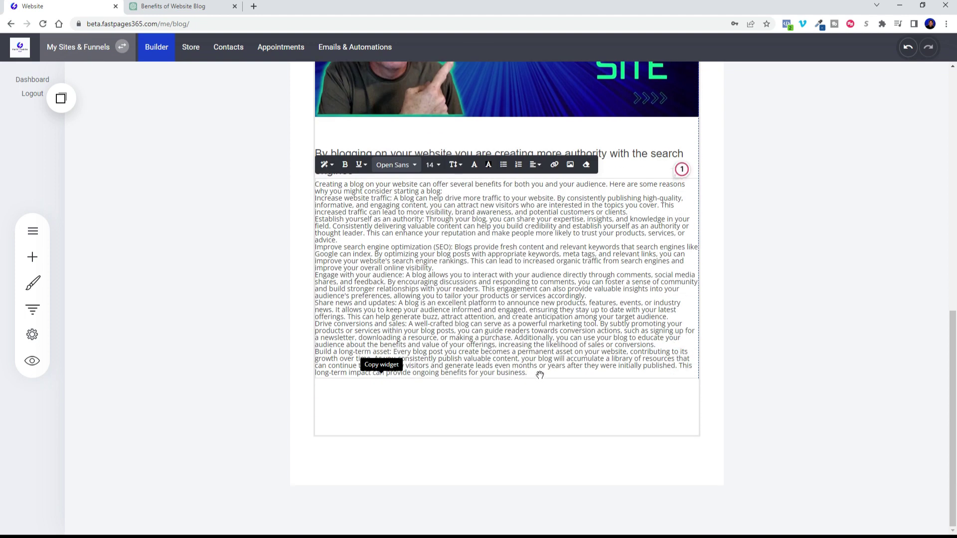
left_click_drag(539, 373, 315, 184)
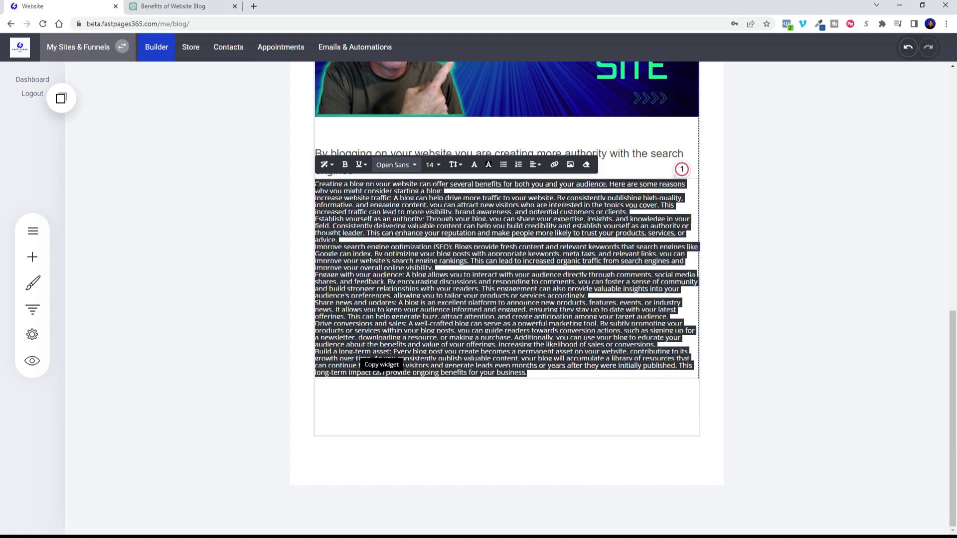
left_click(455, 165)
left_click(467, 220)
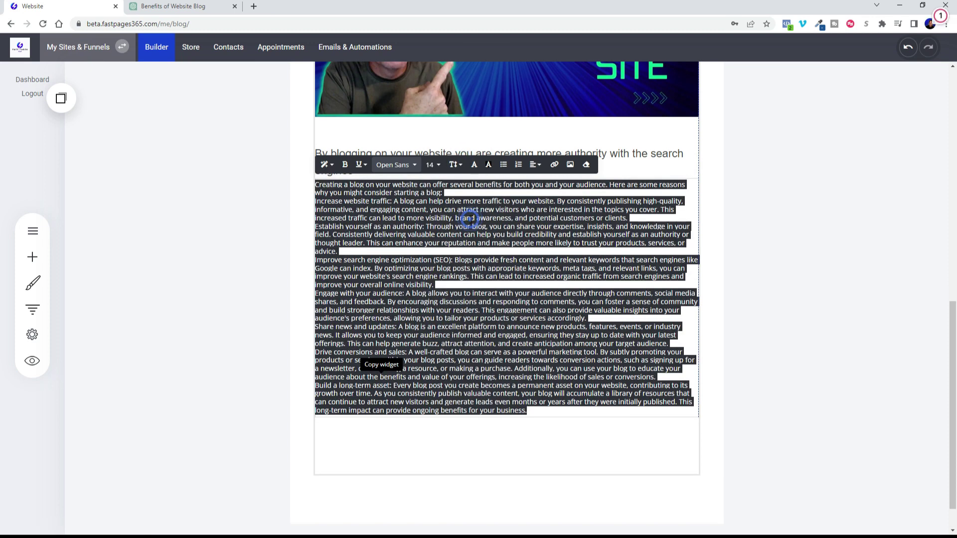
left_click(455, 165)
left_click(479, 245)
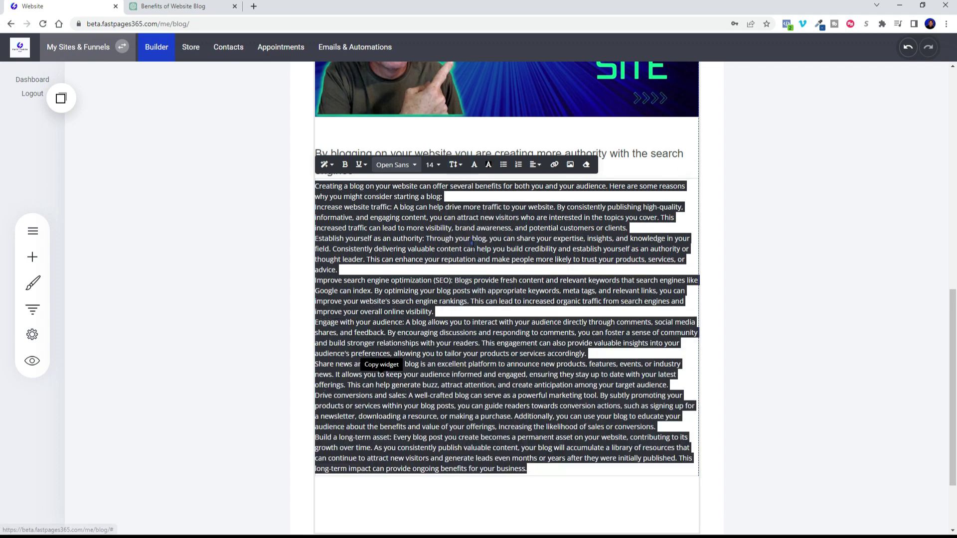
left_click(736, 293)
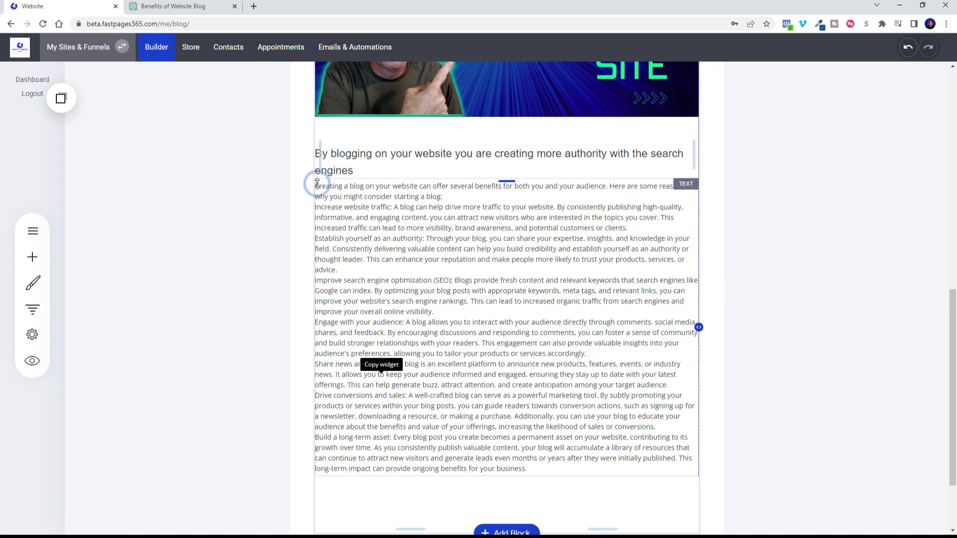
Turn the "Increase website traffic" and "Establish yourself as an authority" paragraphs into bullets separated by a blank line.
left_click(319, 206)
left_click(318, 206)
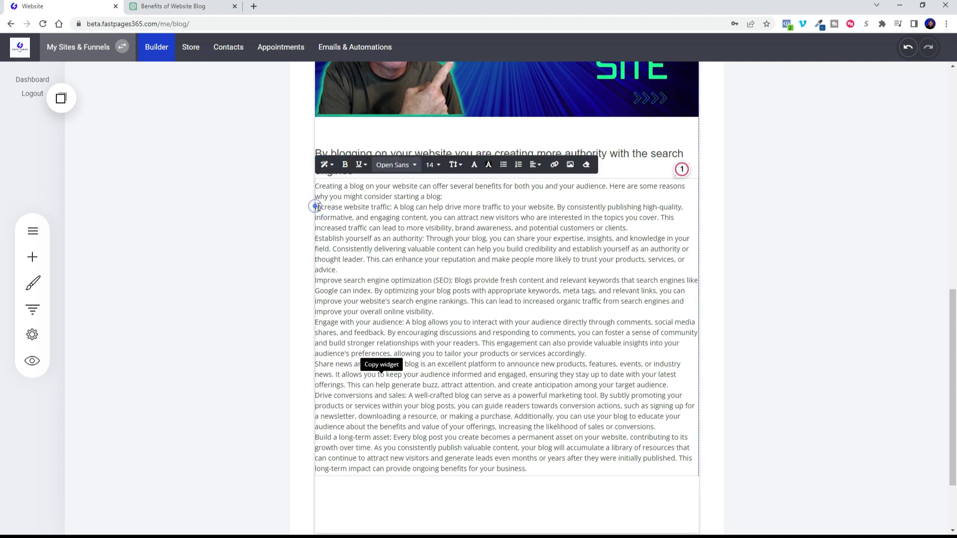
left_click(504, 165)
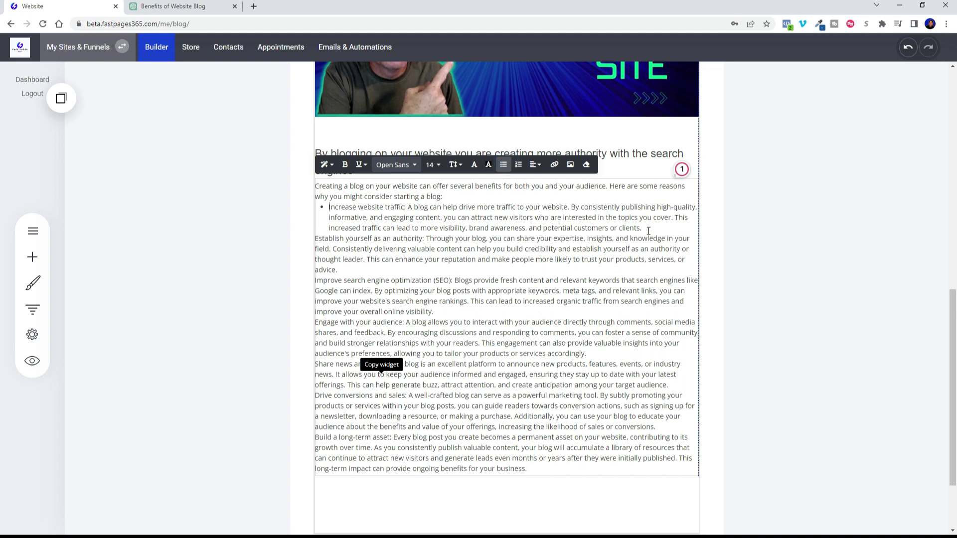
key("Return")
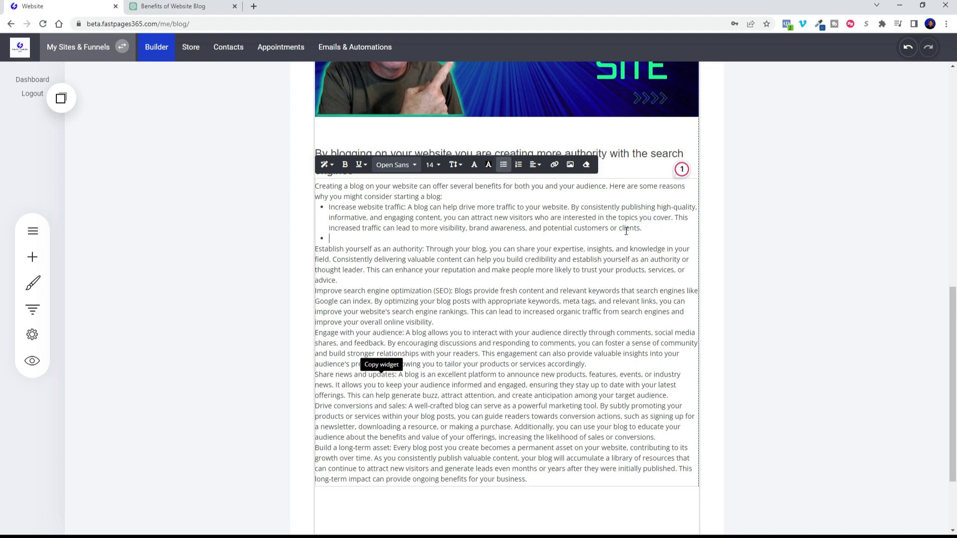
left_click(316, 252)
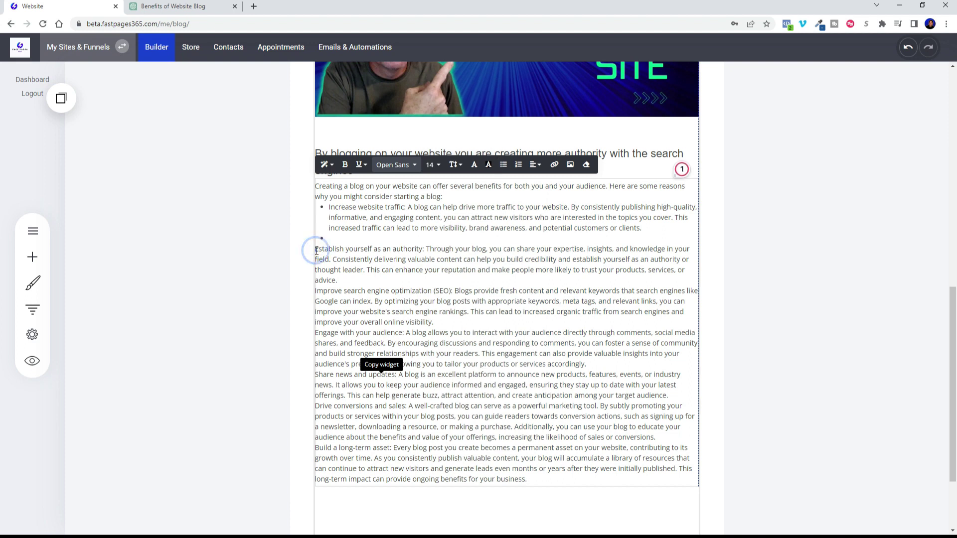
key("BackSpace")
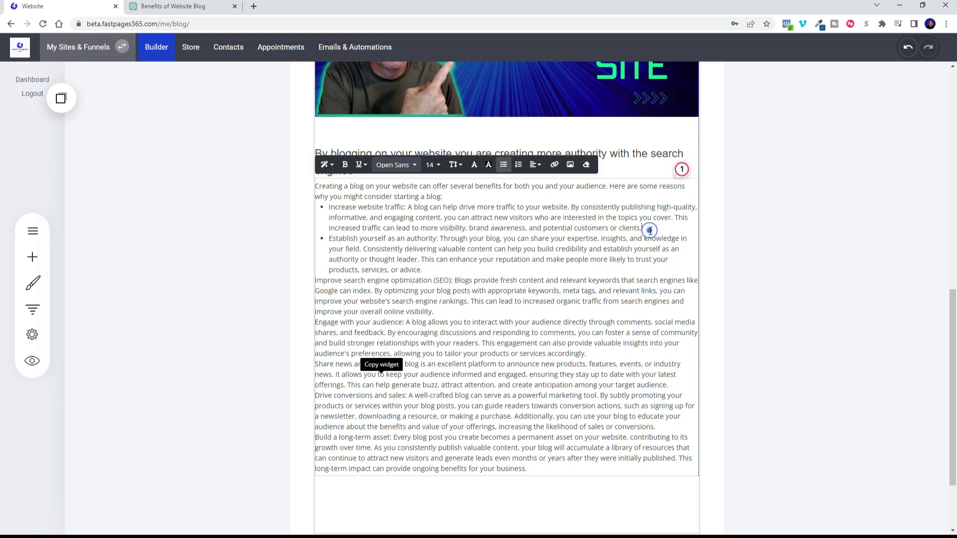
key("Return")
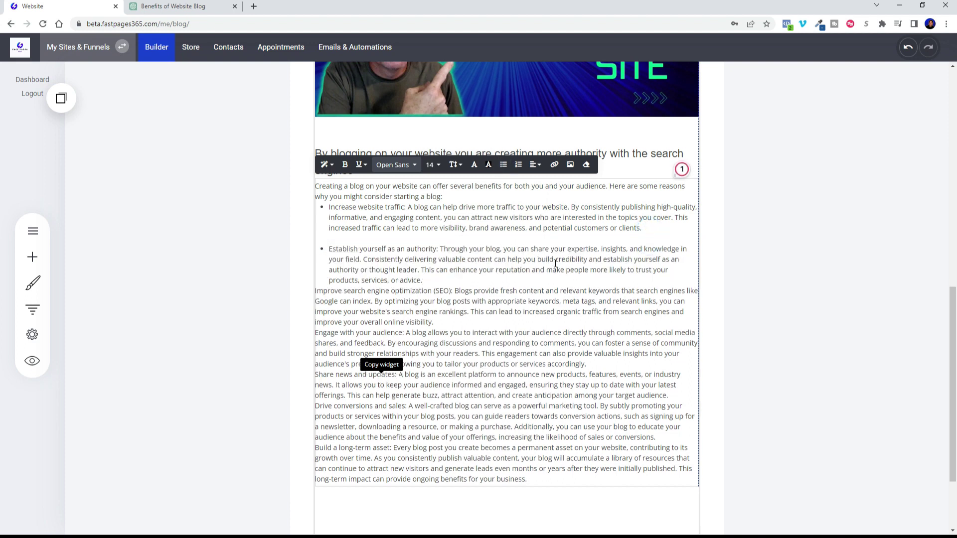
Make the "Improve search engine optimization (SEO)" paragraph the third bullet, without empty bullets before it.
left_click(433, 281)
key("Return")
key("Return")
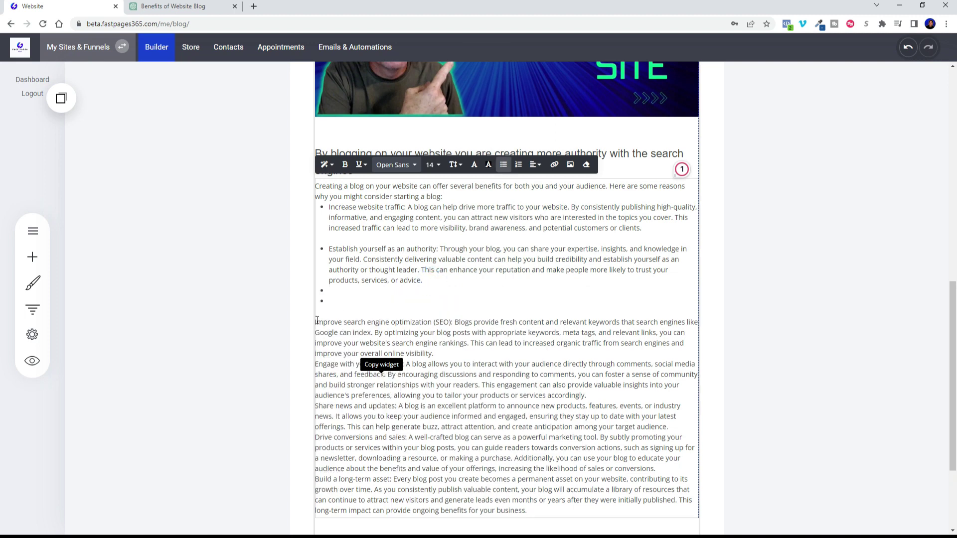
left_click(316, 322)
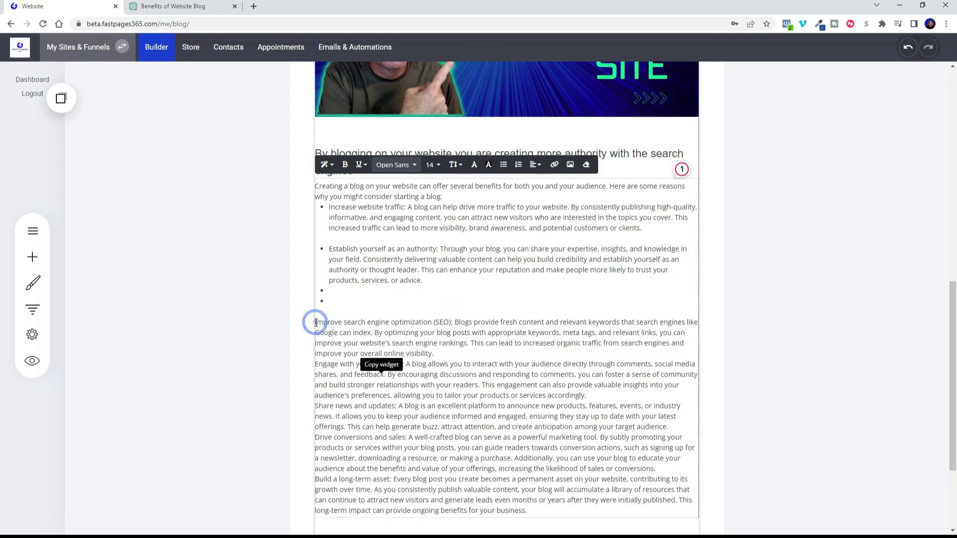
key("BackSpace")
left_click(343, 291)
key("BackSpace")
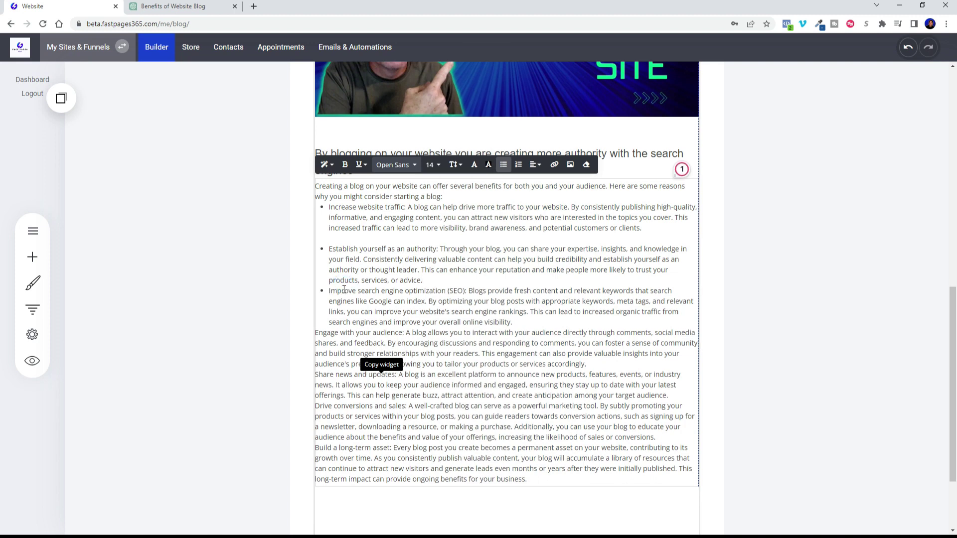
Convert the remaining paragraphs through "Build a long-term asset" into bullets, with a blank line between all bullets.
key("Return")
key("Return")
key("BackSpace")
key("BackSpace")
key("Return")
key("BackSpace")
key("Return")
left_click(348, 395)
key("BackSpace")
key("Return")
key("BackSpace")
key("Return")
left_click(347, 353)
key("BackSpace")
key("Return")
key("BackSpace")
Append ChatGPT's "Diversify website traffic sources" and "Stay ahead of competitors" points to the list, matching the 1.5 line spacing.
left_click(173, 6)
left_click(33, 6)
type("Diversify website traffic sources: Relying solely on social media or paid advertising for website traffic can be risky. Having a blog diversifies your traffic sources, reducing dependence on external platforms. With organic search traffic and referral links from other websites, you have more control over your online presence. Stay ahead of competitors: A regularly updated blog can give you an edge over competitors who aren't leveraging this powerful tool. By consistently providing valuable content to your audience, you establish yourself as a go-to resource in your niche. This can attract customers or clients who might have otherwise chosen your competitors.")
left_click(455, 46)
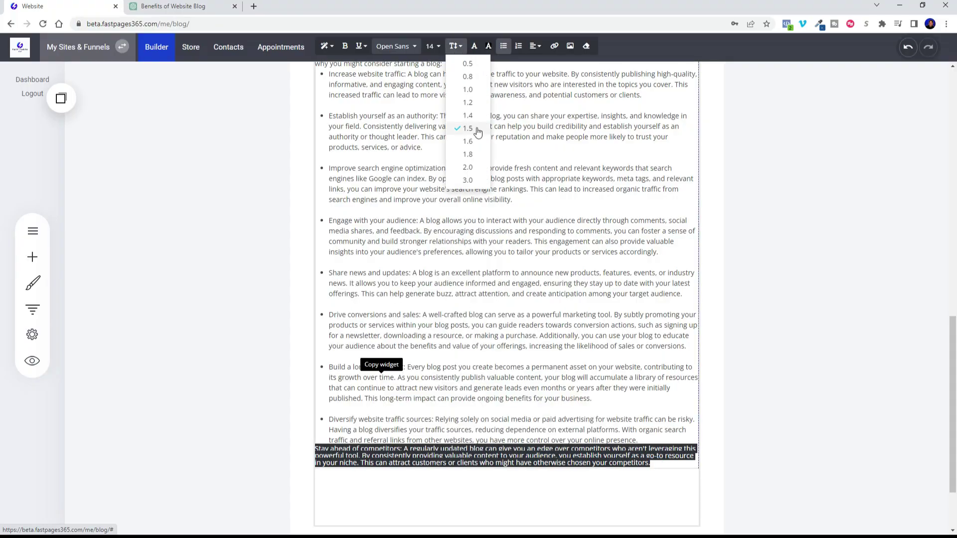
left_click(478, 131)
Bold the lead-in phrase of every bullet except "Build a long-term asset".
left_click_drag(329, 461, 416, 461)
key("ctrl+b")
left_click_drag(329, 419, 434, 419)
key("ctrl+b")
left_click_drag(329, 314, 421, 315)
key("ctrl+b")
left_click_drag(329, 168, 468, 168)
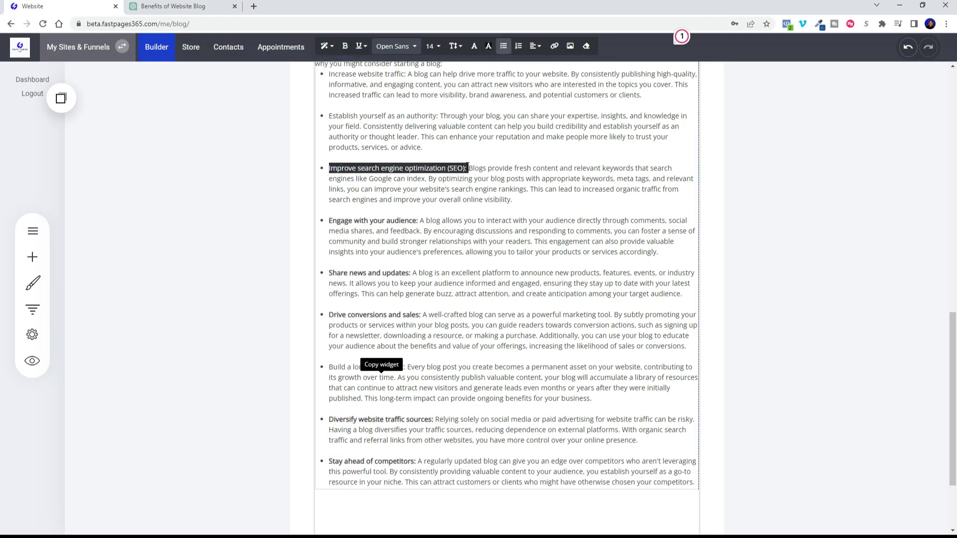
key("ctrl+b")
left_click_drag(329, 116, 438, 116)
key("ctrl+b")
left_click_drag(329, 205, 406, 205)
left_click(342, 163)
Bold the "Build a long-term asset:" lead-in and add the closing "Remember, each business is unique" paragraph below the bulleted list.
scroll(788, 241, "down", 5)
left_click(694, 482)
left_click(502, 46)
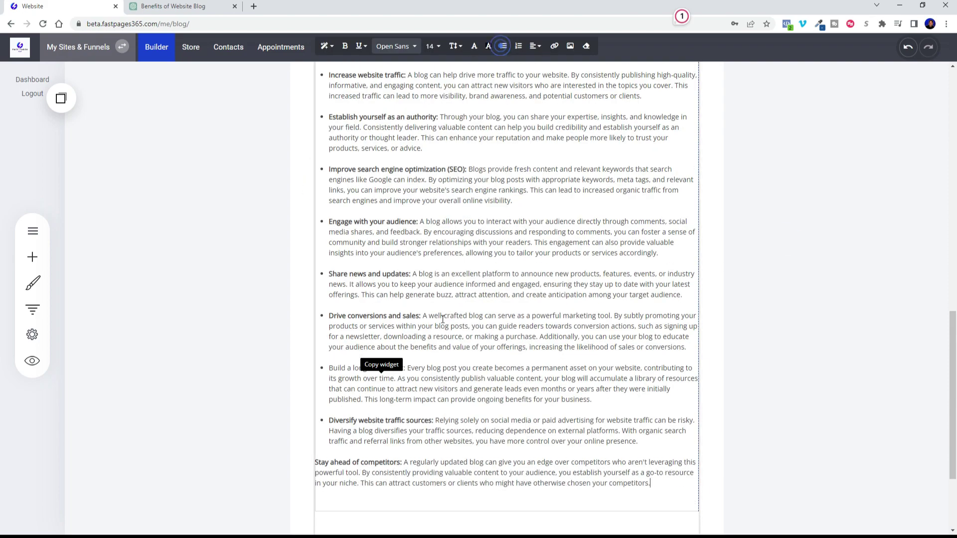
scroll(434, 397, "down", 3)
left_click_drag(329, 367, 405, 368)
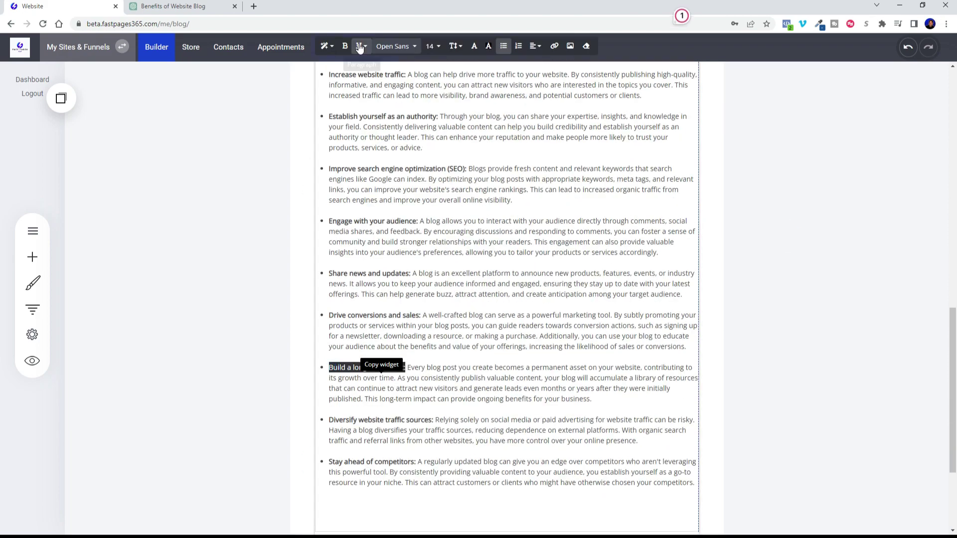
key("ctrl+b")
scroll(393, 342, "down", 2)
type("Remember, each business is unique, and the benefits of blogging may vary depending on your specific goals, industry, and target audience. However, these additional benefits highlight the broad advantages that come with maintaining a blog on your website.")
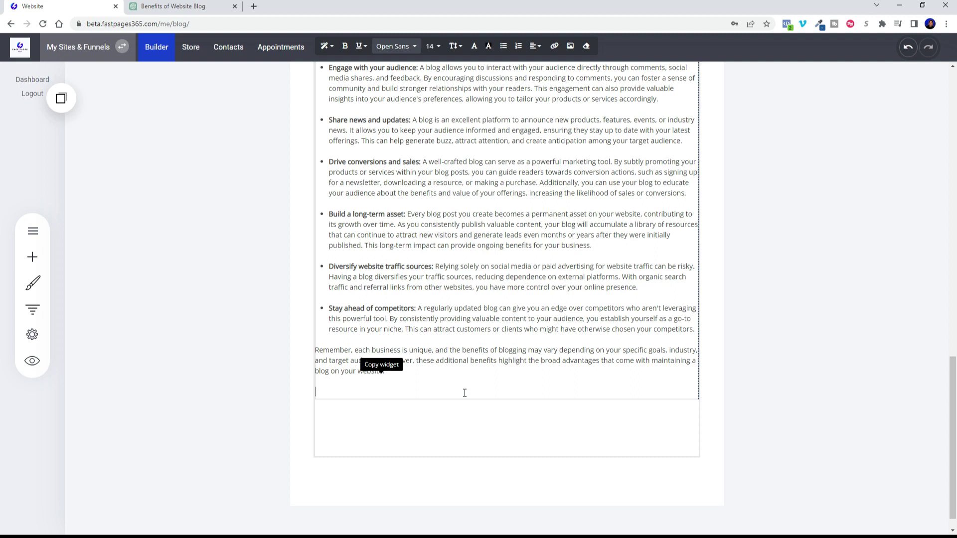
Add a Heading widget below the closing paragraph reading "Let us know if you have questions!".
left_click(33, 257)
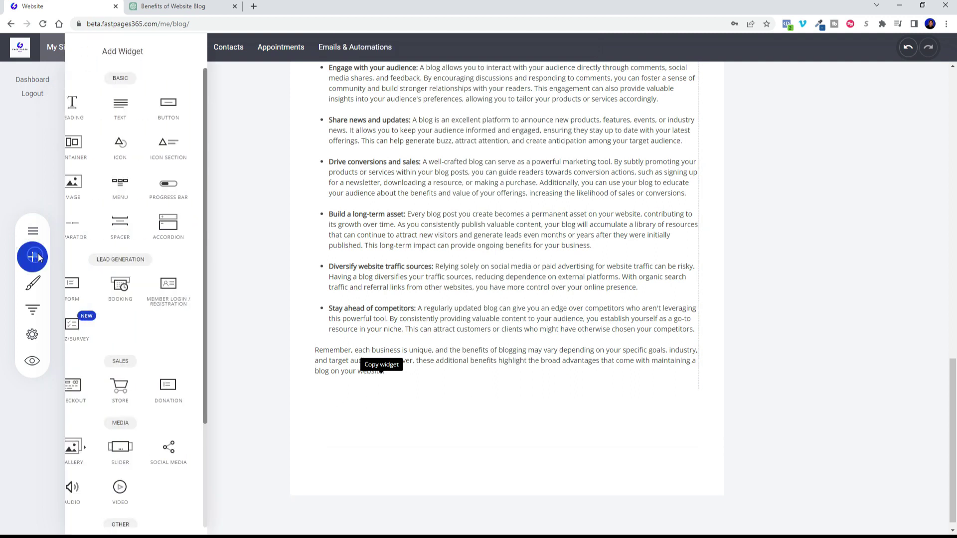
left_click_drag(97, 106, 498, 371)
left_click_drag(429, 402, 317, 409)
type("Le")
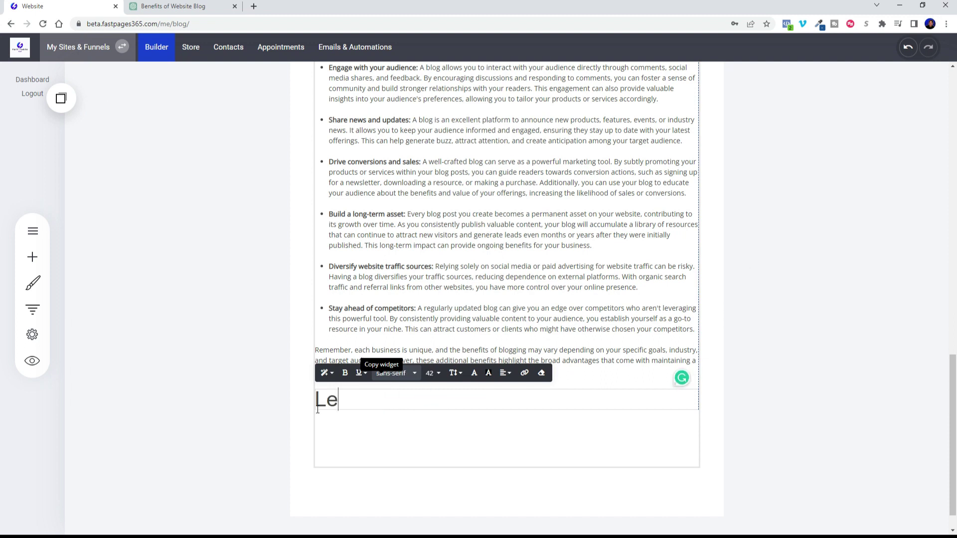
type("t us know if y")
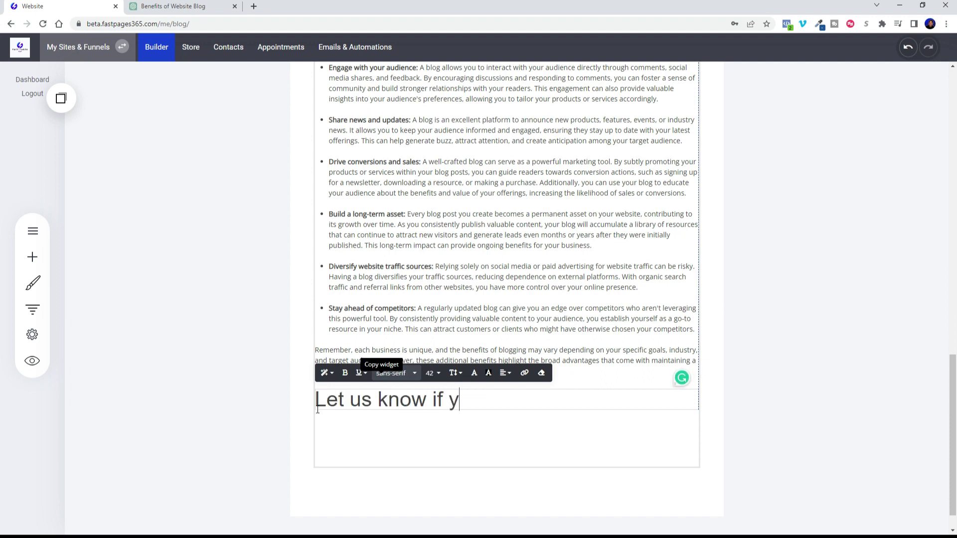
type("ou have questions!")
left_click(549, 432)
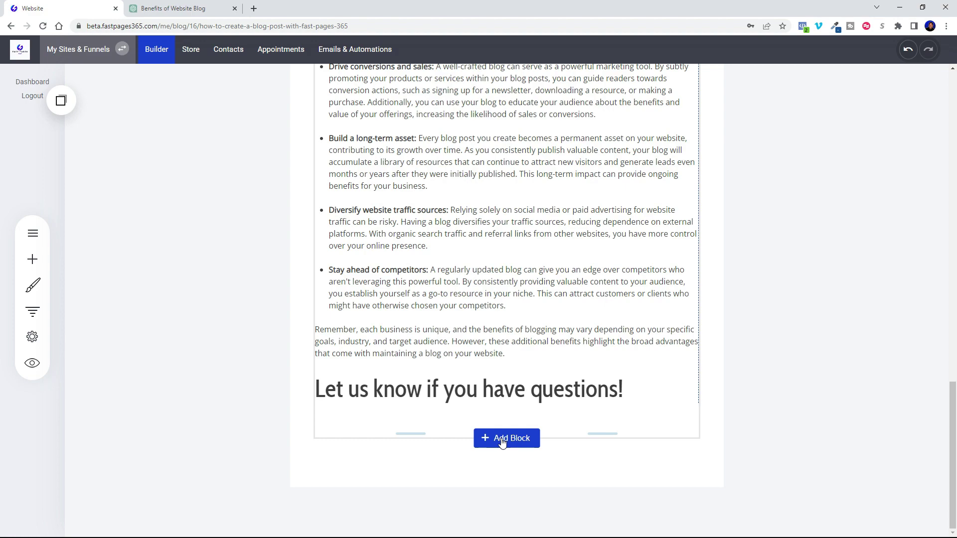
Add an empty block below the questions heading and split it into 2 columns.
left_click(502, 442)
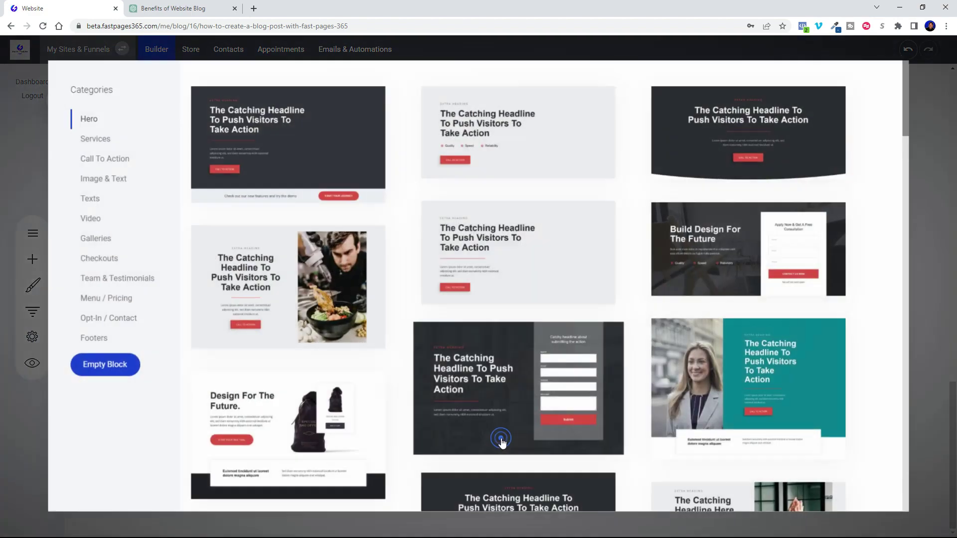
left_click(103, 367)
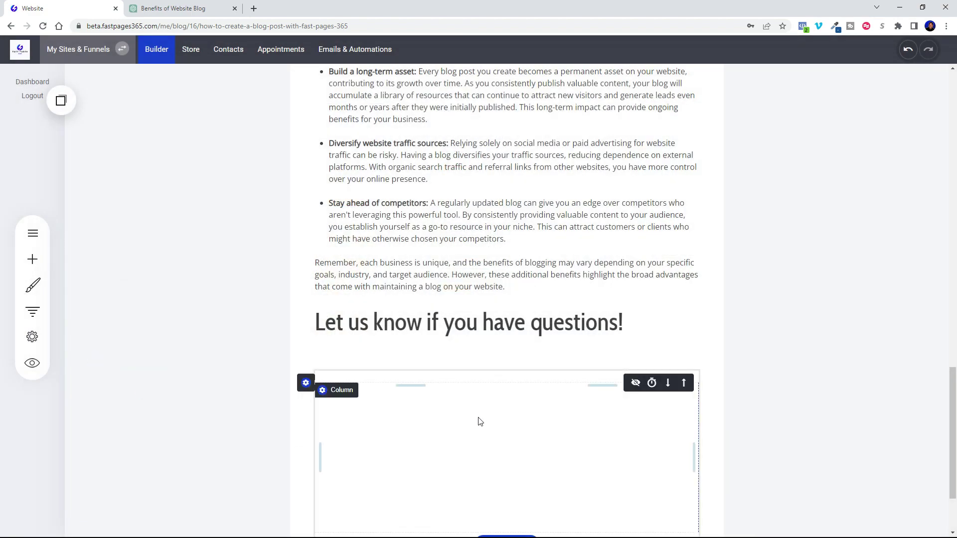
scroll(486, 407, "down", 3)
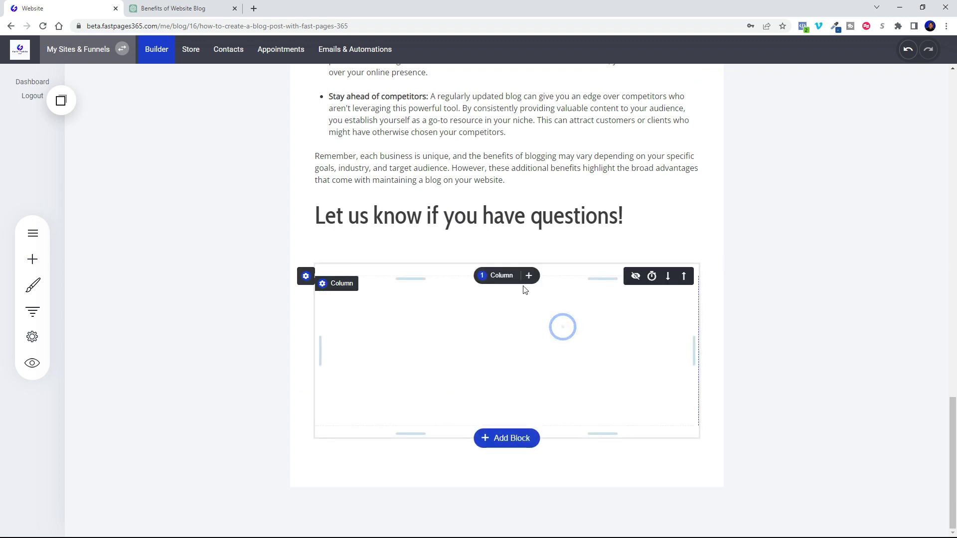
left_click(496, 279)
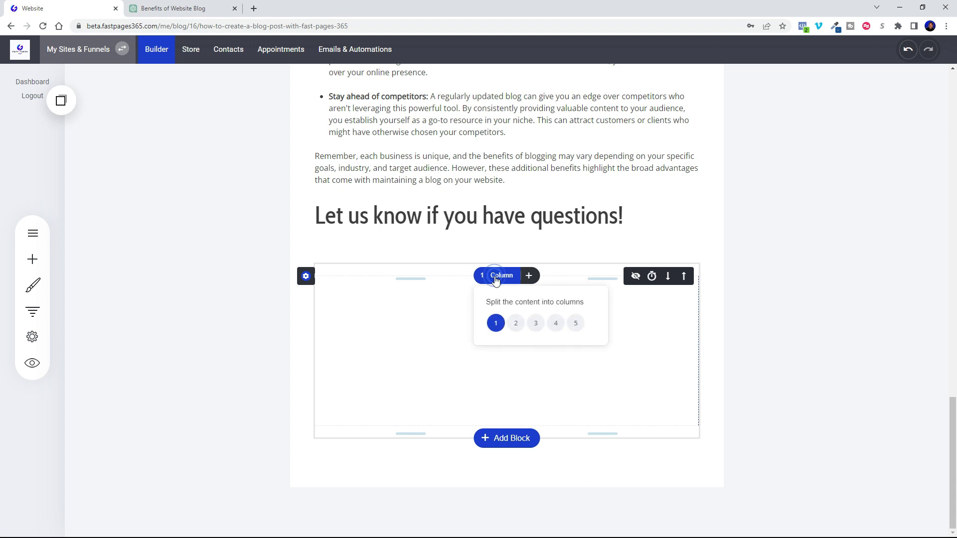
left_click(516, 324)
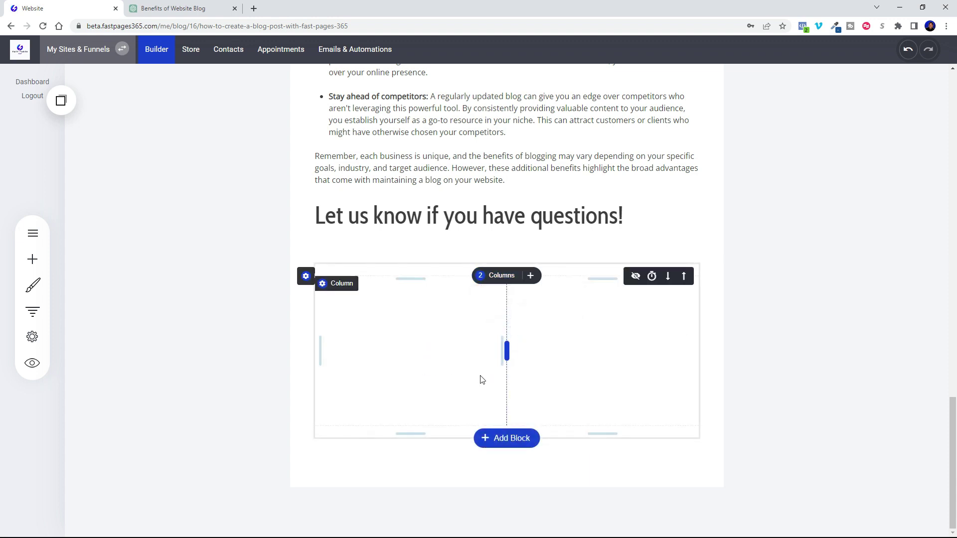
Place a Button widget in each of the two columns of the new block.
left_click(31, 260)
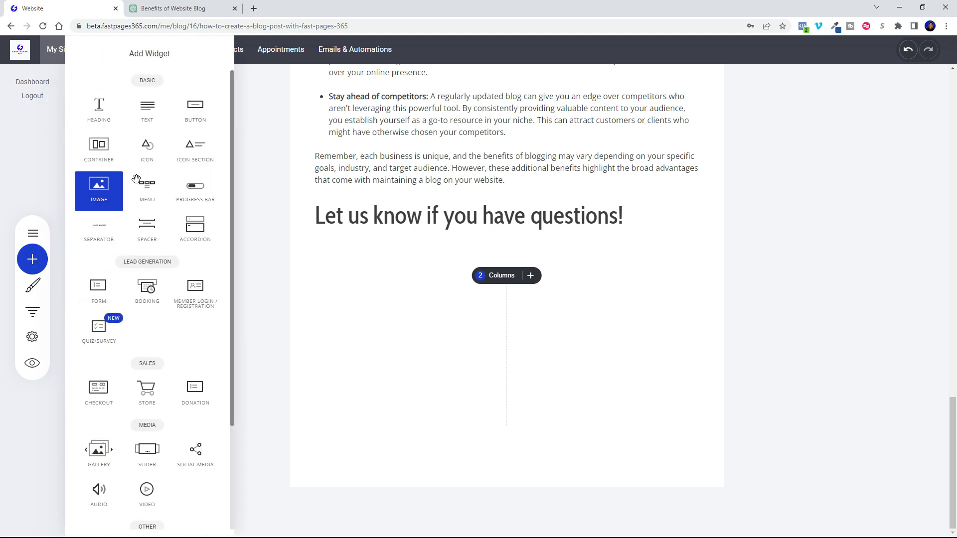
left_click_drag(184, 109, 414, 293)
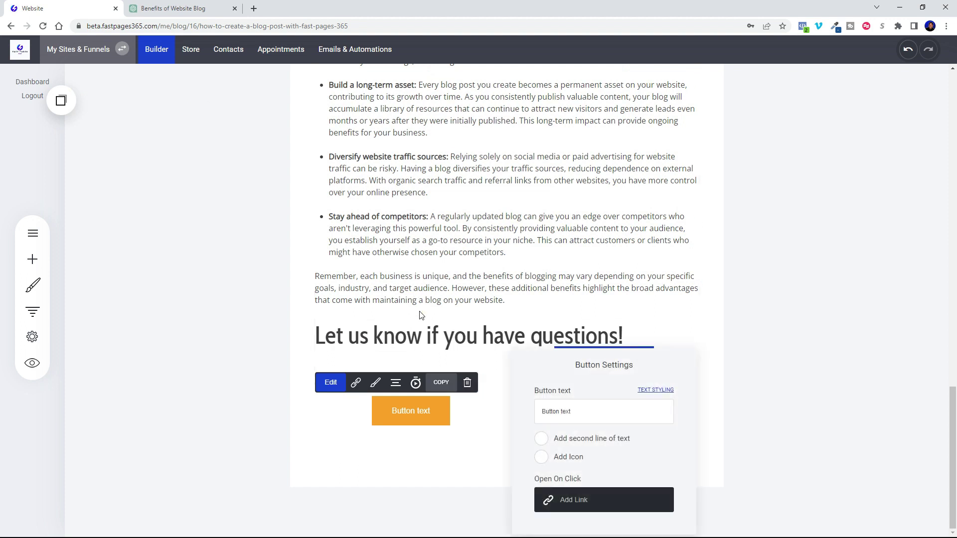
left_click(225, 278)
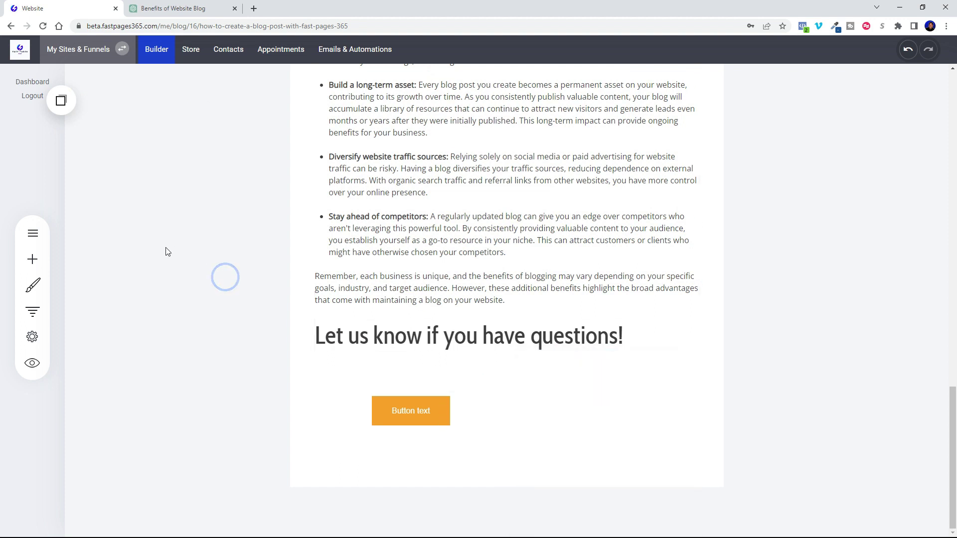
left_click(32, 258)
left_click_drag(196, 112, 574, 416)
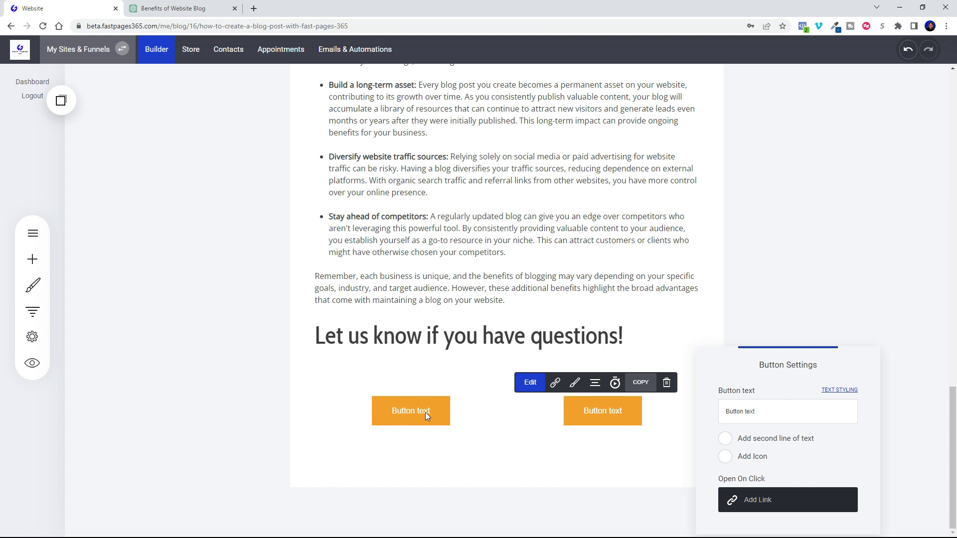
Duplicate the two-button block from the copied elements below the original, and delete the duplicate.
left_click(189, 382)
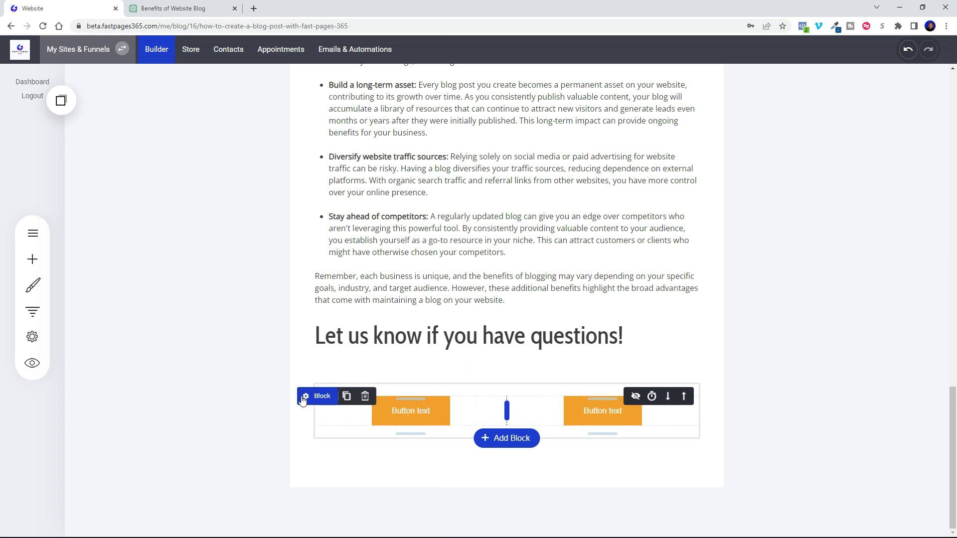
mouse_move(308, 395)
left_click(348, 399)
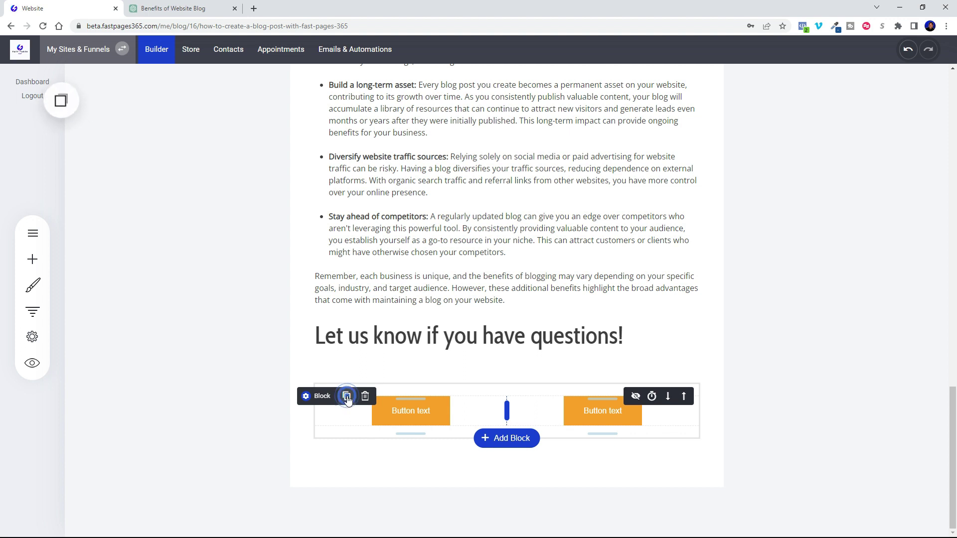
left_click(61, 102)
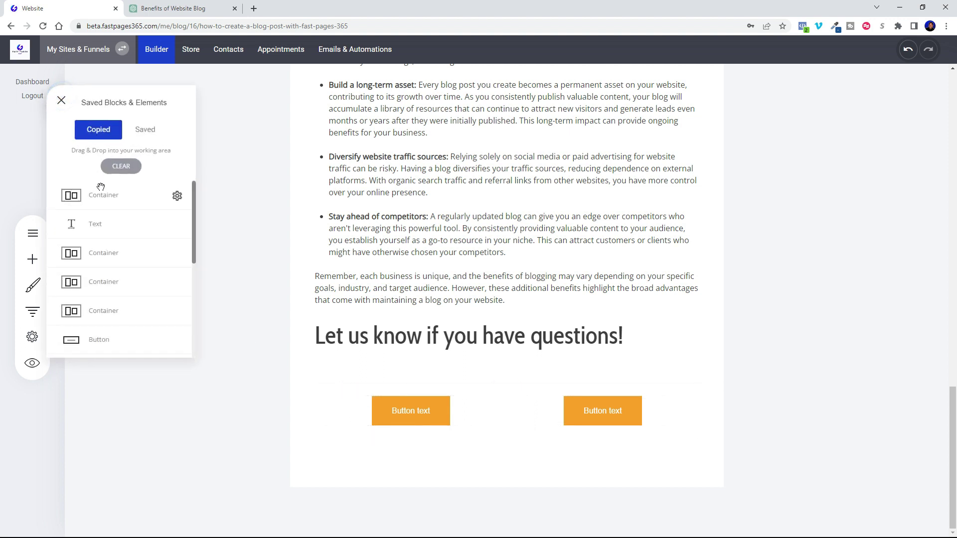
left_click_drag(102, 195, 486, 429)
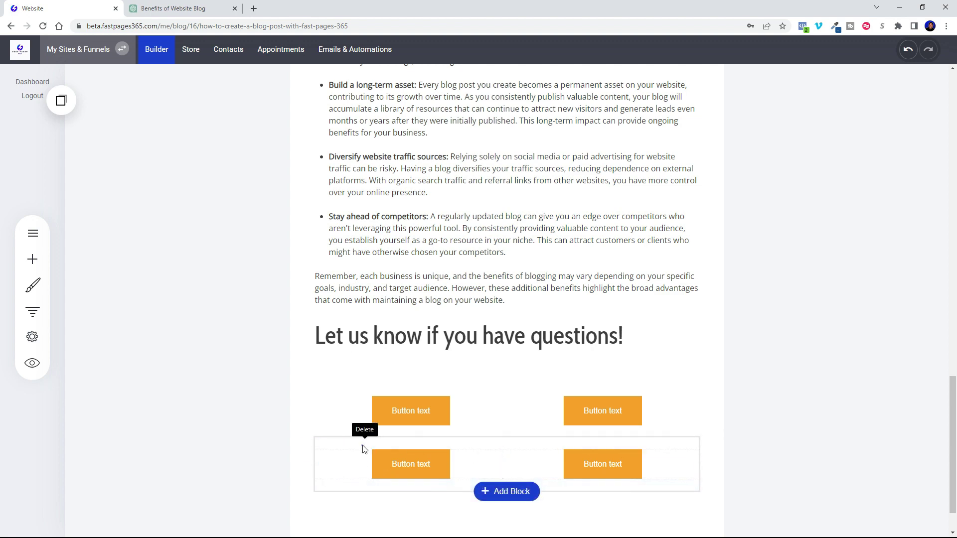
left_click(363, 447)
left_click(516, 263)
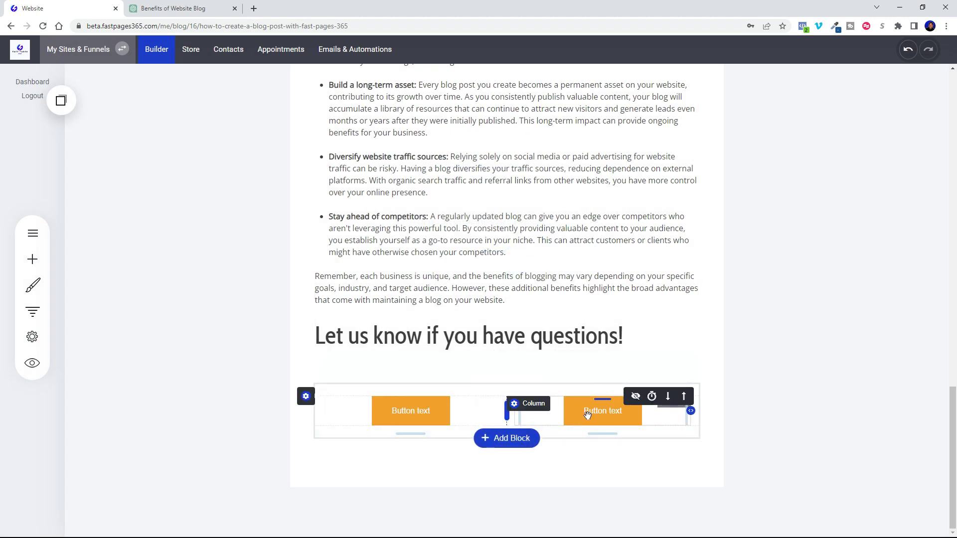
Set the button colour of the first column's button to red #E25041.
left_click(408, 407)
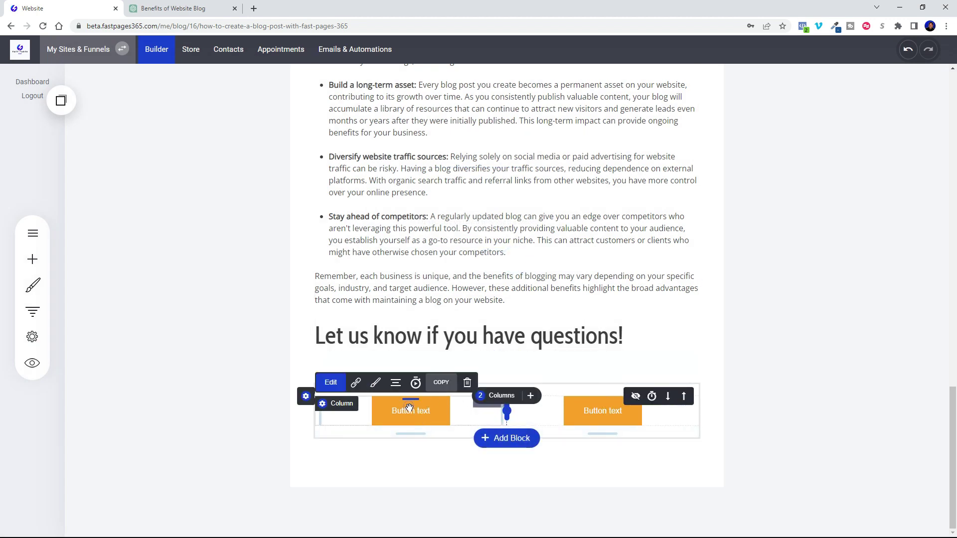
left_click(377, 384)
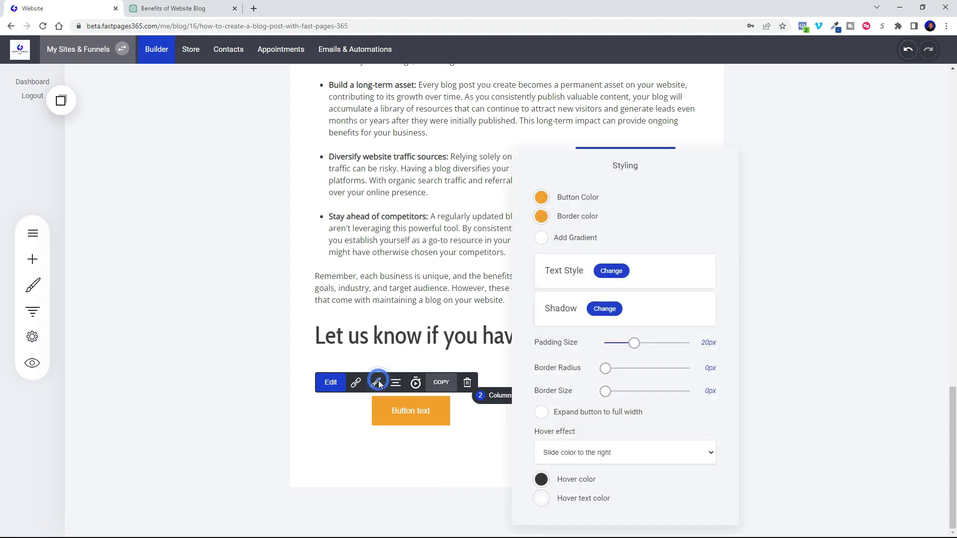
left_click(540, 200)
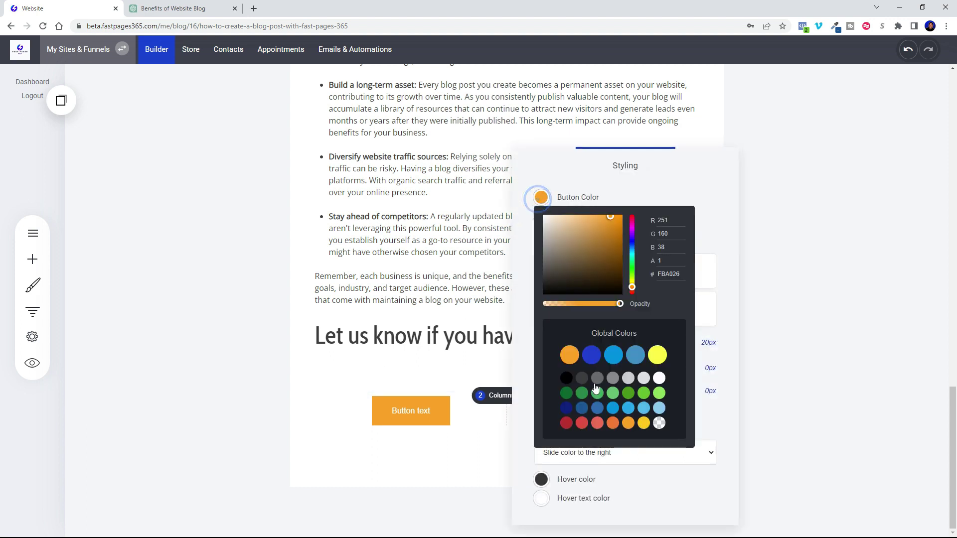
left_click(583, 424)
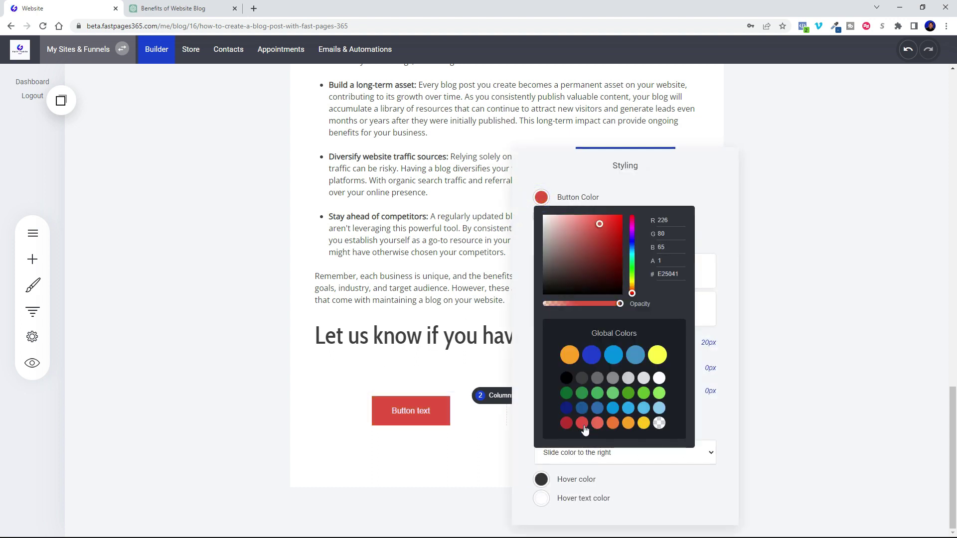
left_click(489, 455)
Set the button colour of the second column's button to the same red, #E25041.
left_click(587, 418)
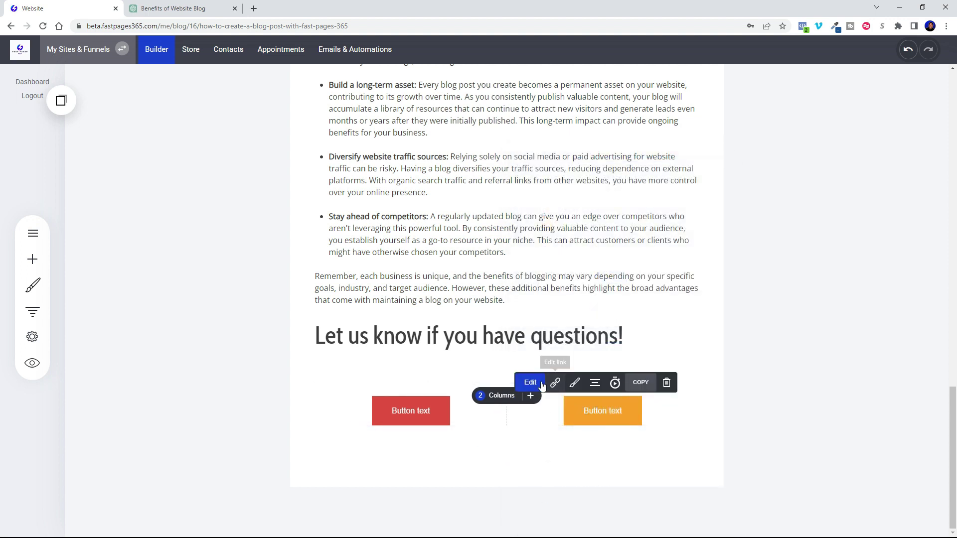
left_click(574, 383)
left_click(726, 197)
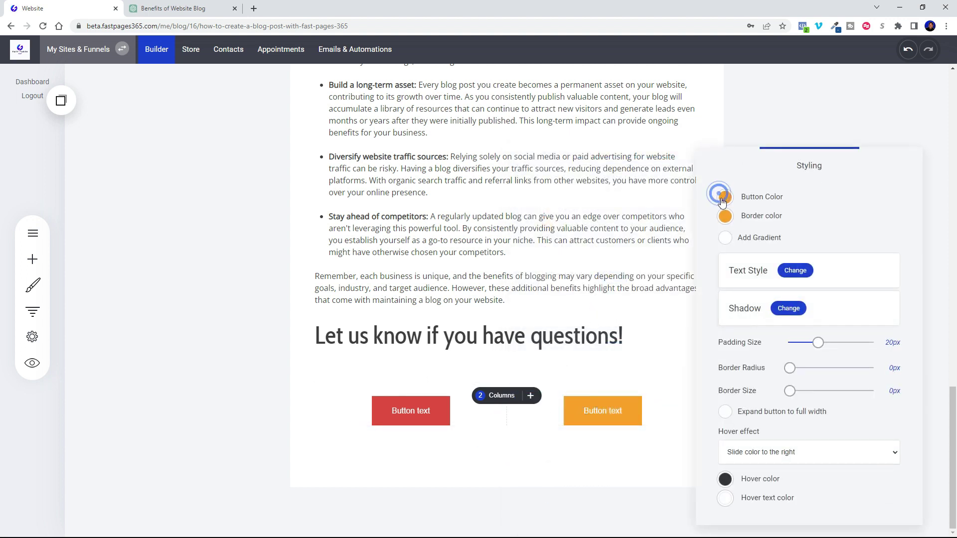
left_click(766, 423)
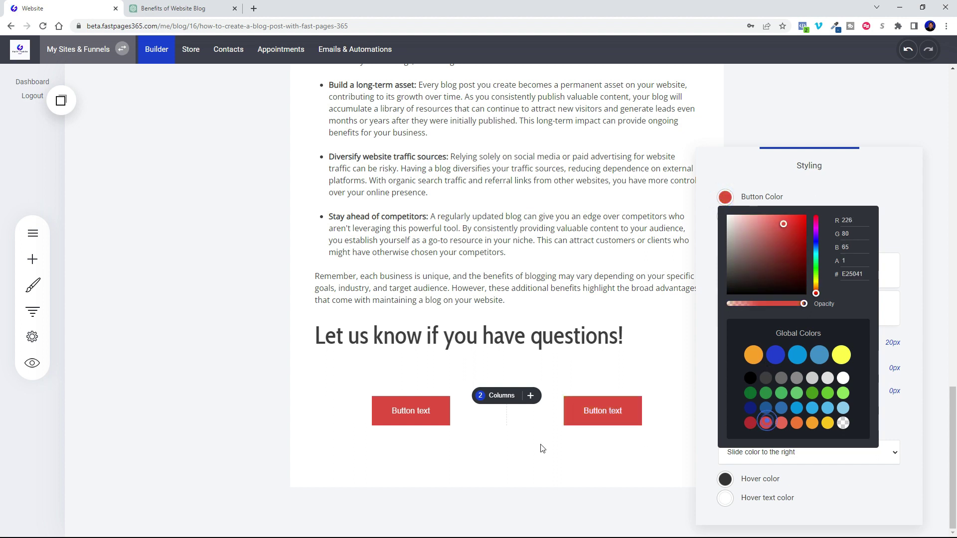
left_click(425, 413)
Increase the border radius of the first column's button to give it slightly rounded corners.
left_click(426, 414)
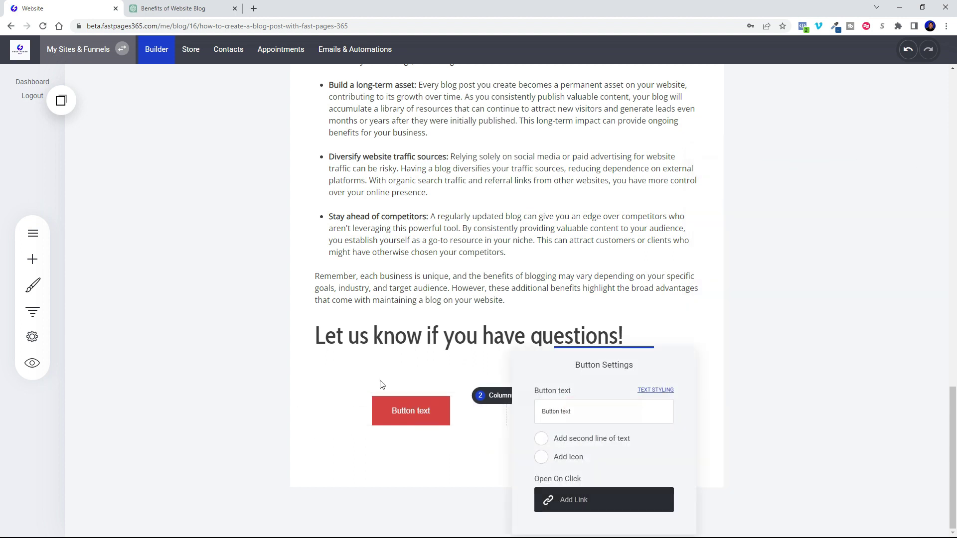
left_click(380, 382)
left_click(387, 407)
left_click(375, 383)
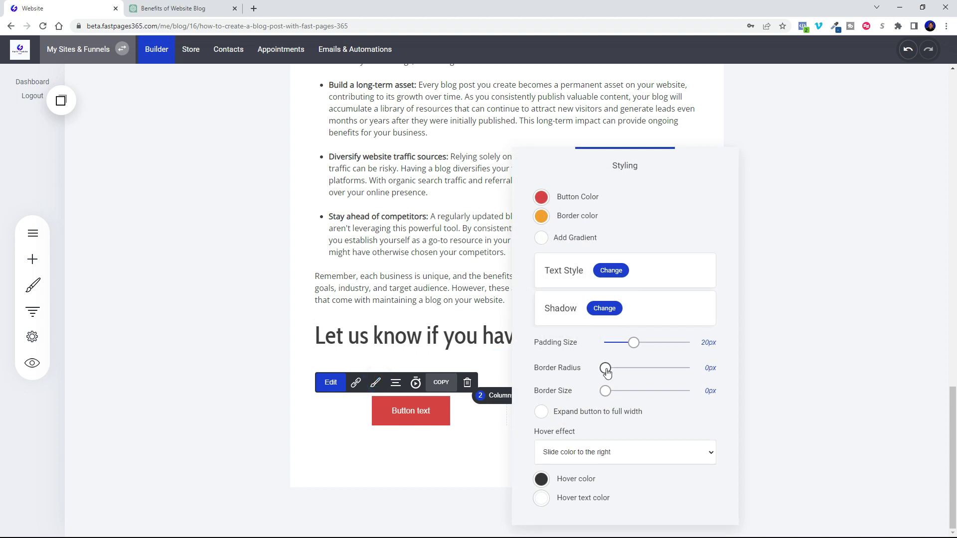
left_click_drag(606, 371, 621, 371)
left_click(468, 454)
Set the border radius of the second column's button to 10px.
left_click(584, 414)
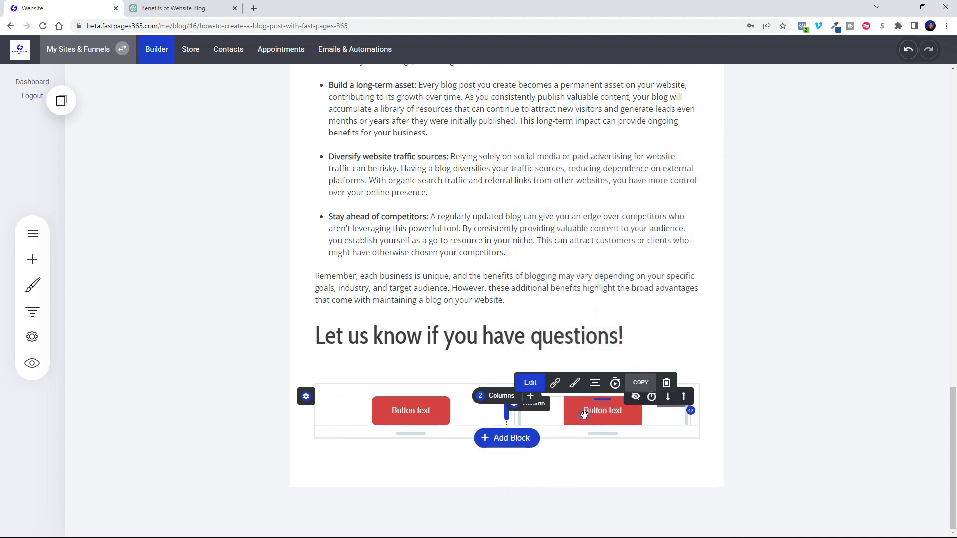
left_click(574, 382)
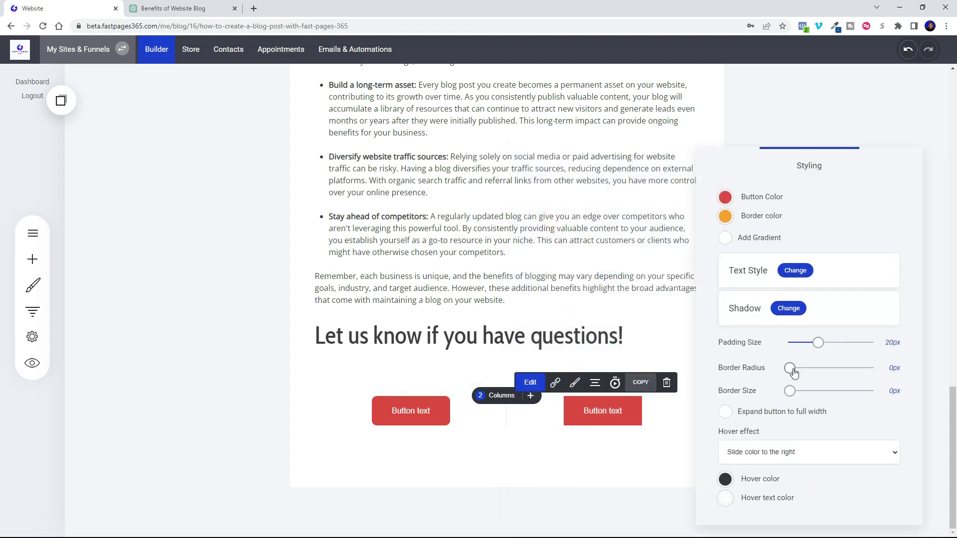
left_click_drag(795, 373, 808, 373)
left_click(599, 458)
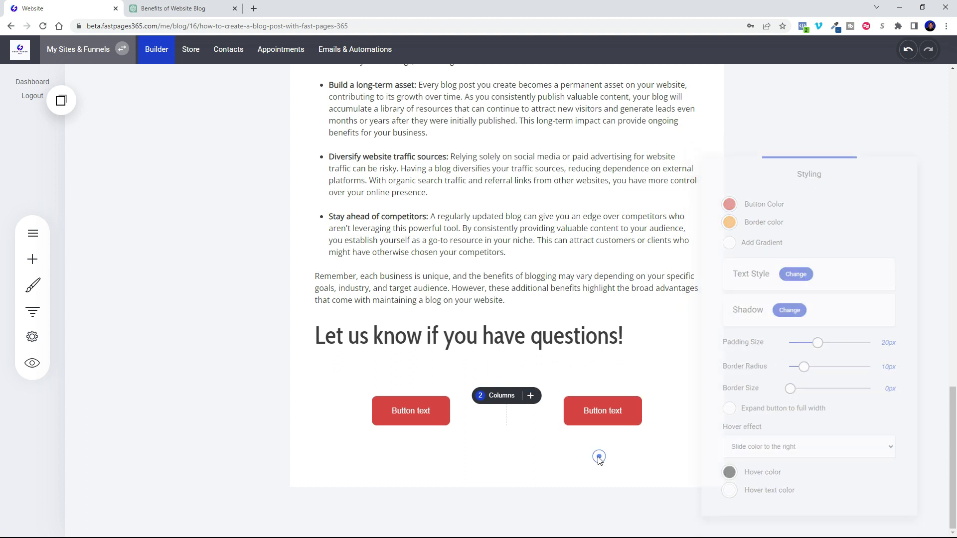
Change the first column's button text to "Chat Now".
left_click(406, 412)
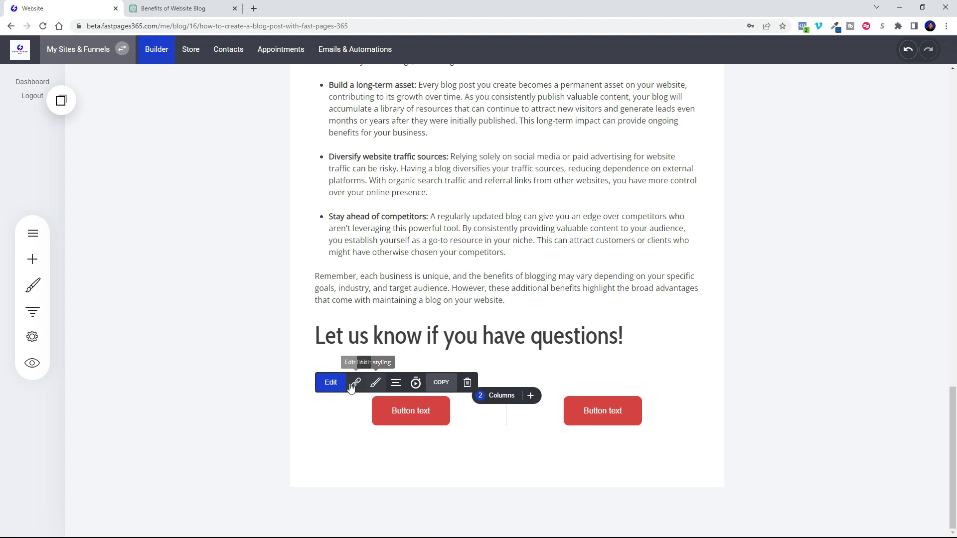
left_click(331, 384)
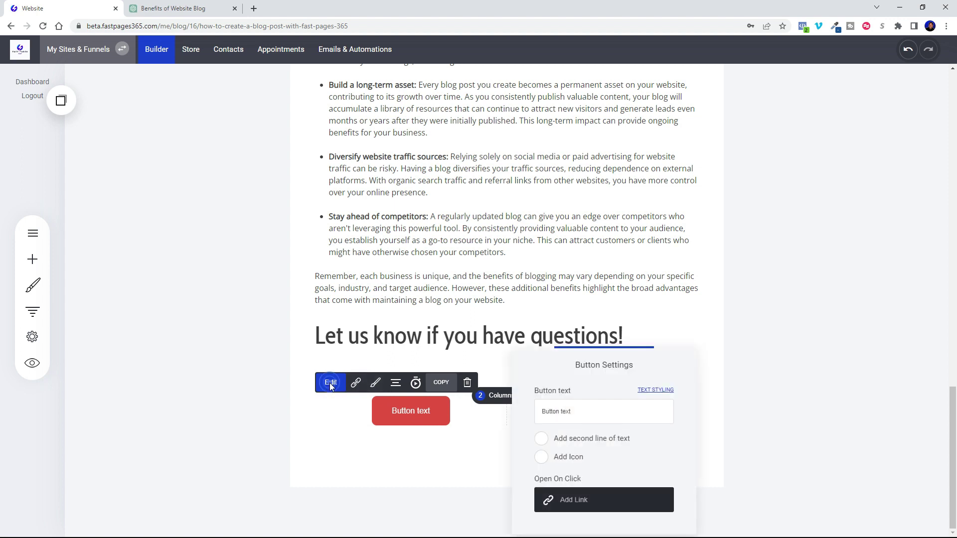
triple_click(587, 410)
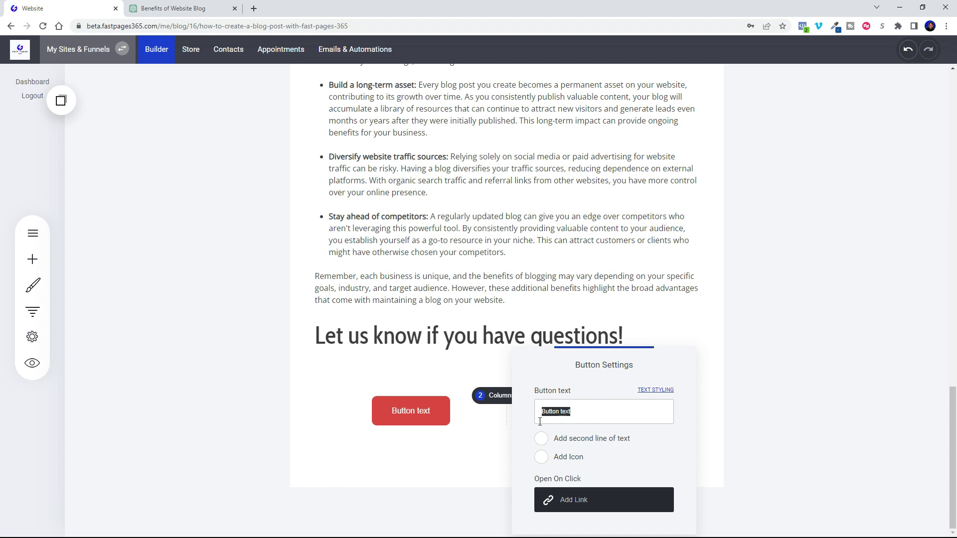
type("Chat ")
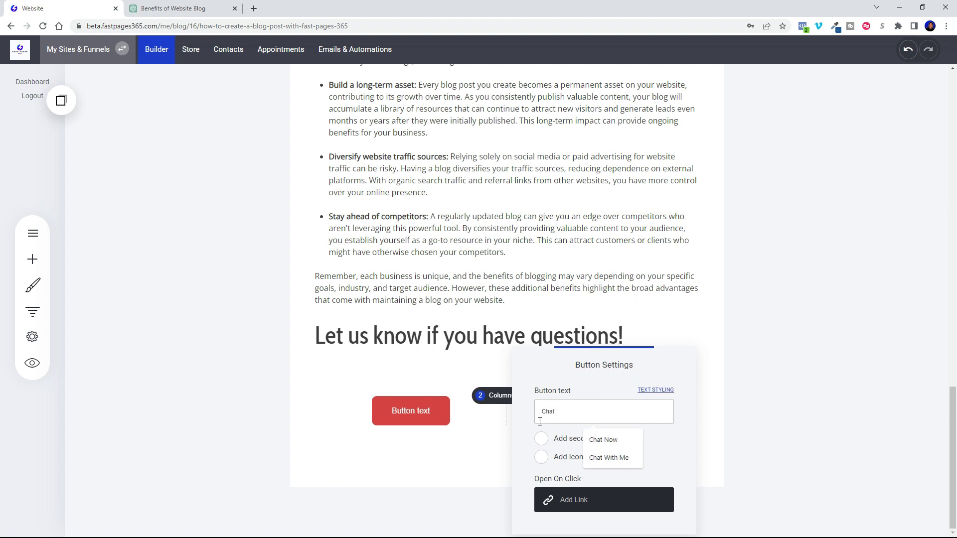
type("Now")
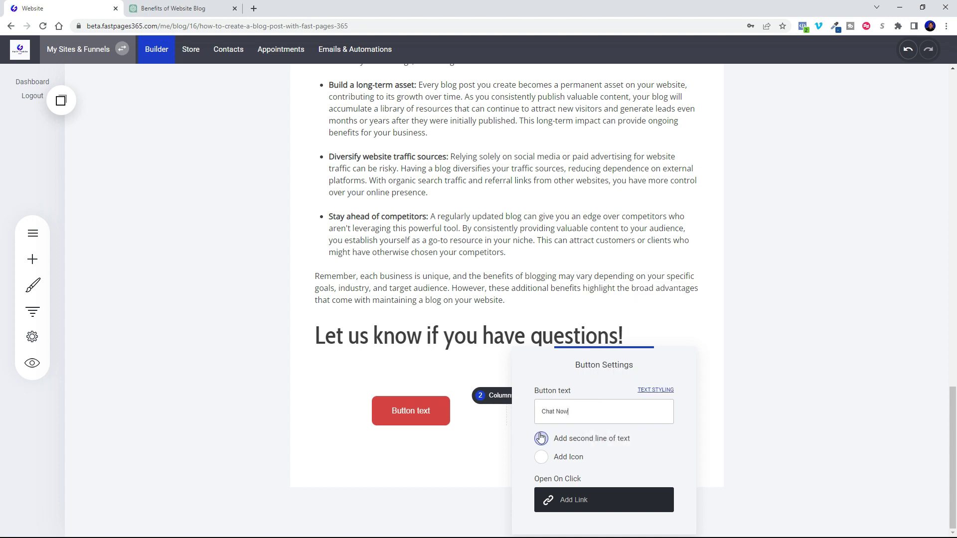
Add a second line of text to the Chat Now button reading "Opens In Messenger".
left_click(541, 437)
left_click_drag(578, 471, 514, 479)
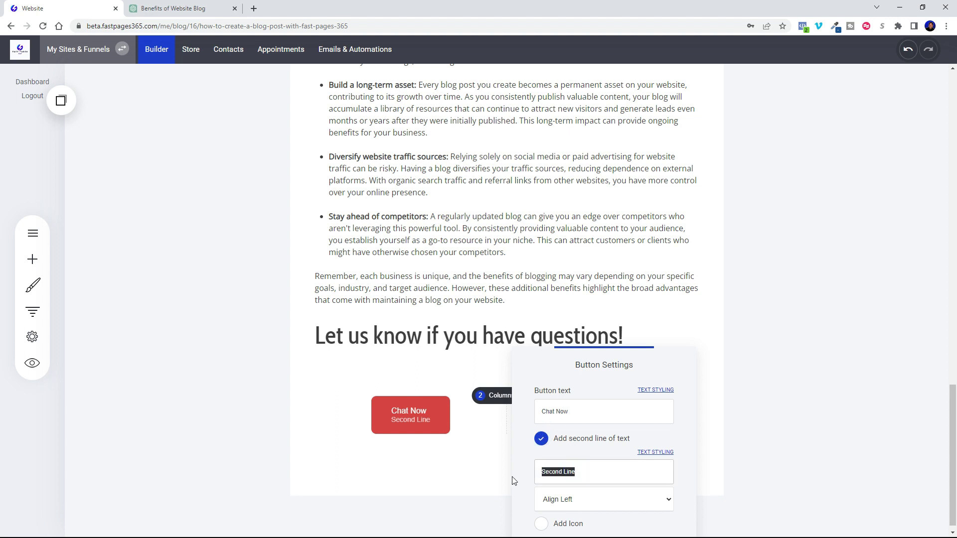
type("Opens In Messenger")
left_click(841, 389)
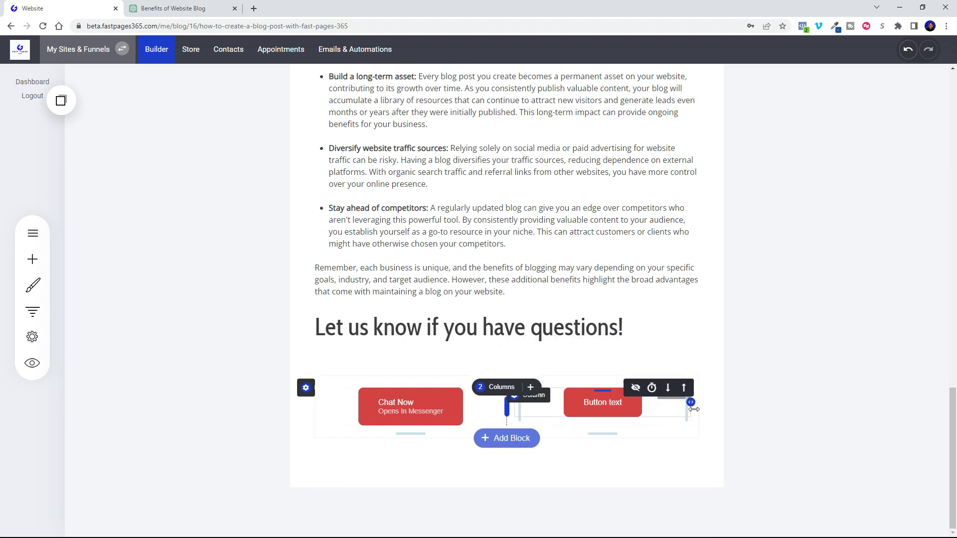
Add an icon to the Chat Now button and choose the Messenger icon by searching for "messenger".
left_click(417, 409)
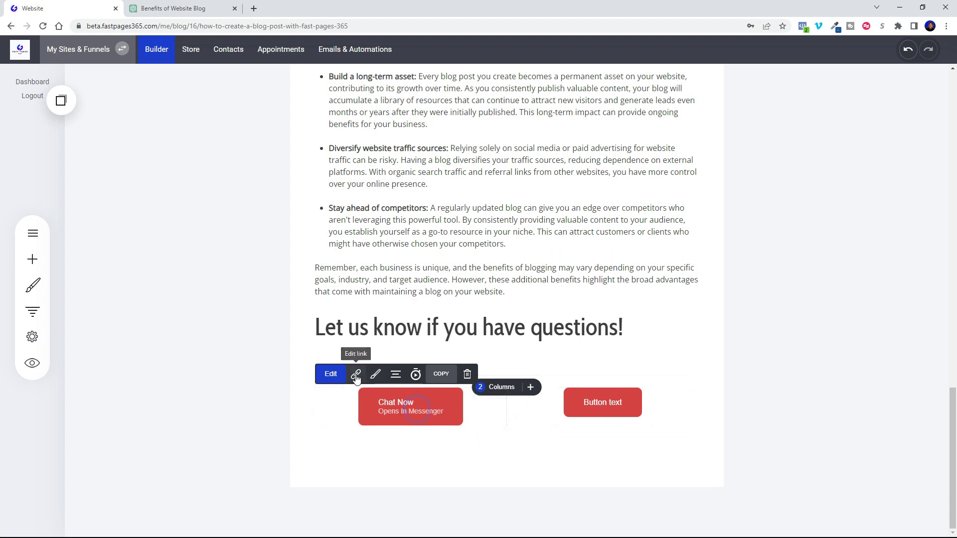
left_click(331, 373)
left_click(540, 435)
left_click(552, 468)
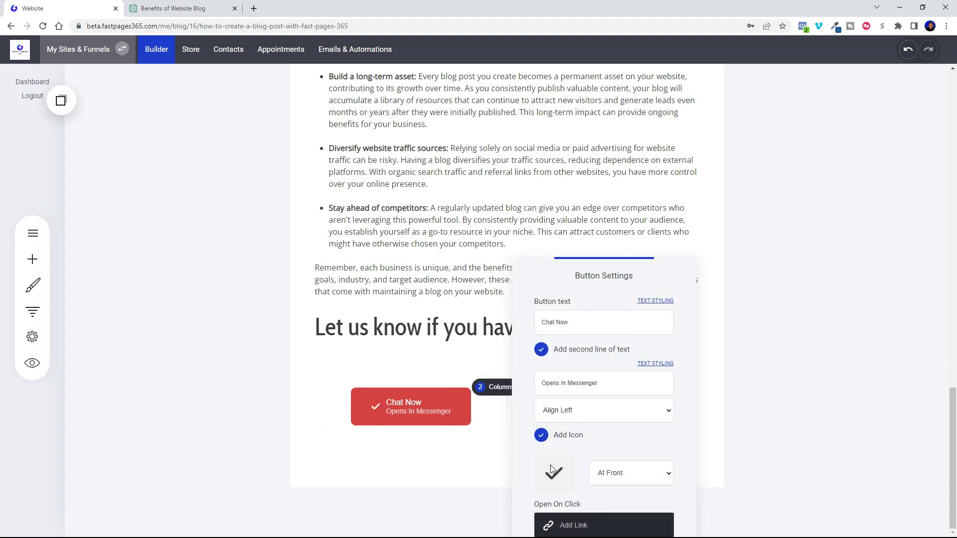
left_click(626, 354)
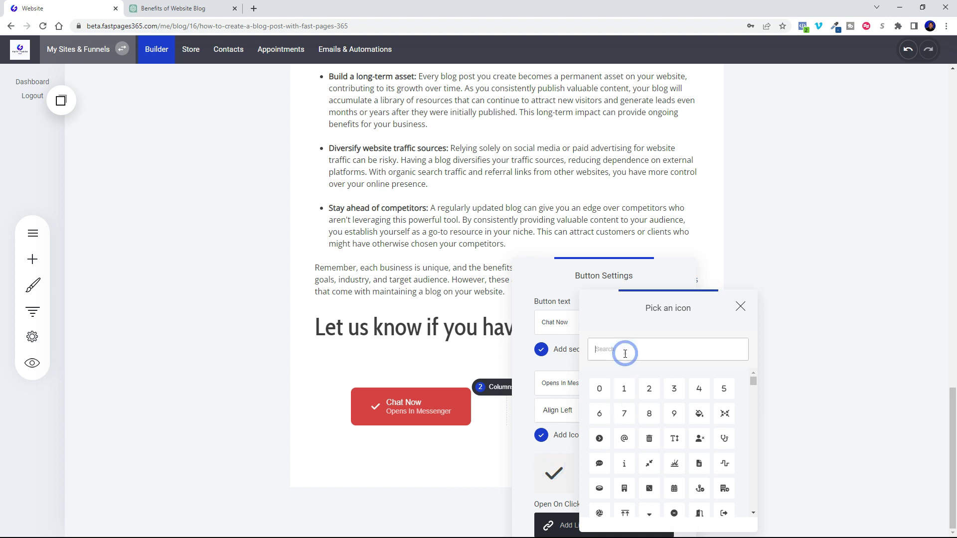
type("messenger")
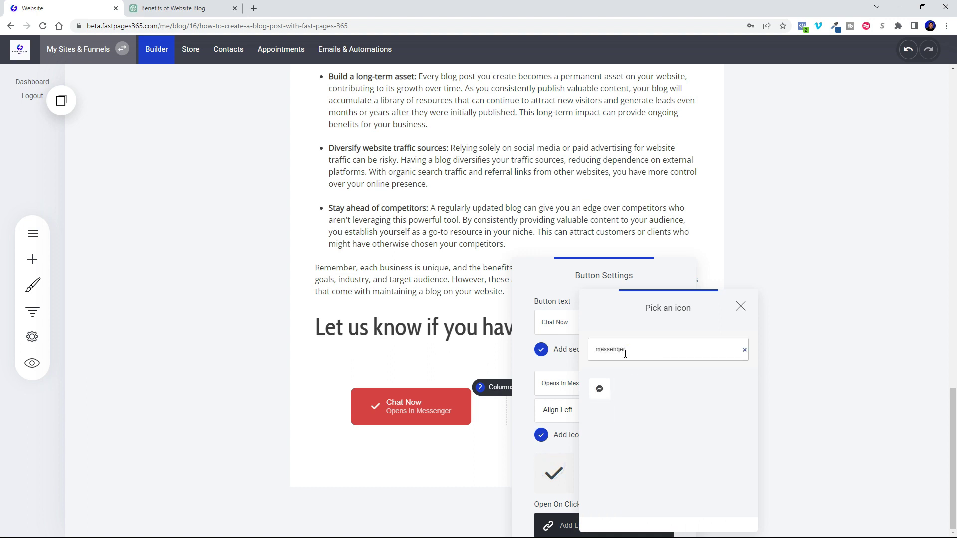
left_click(600, 388)
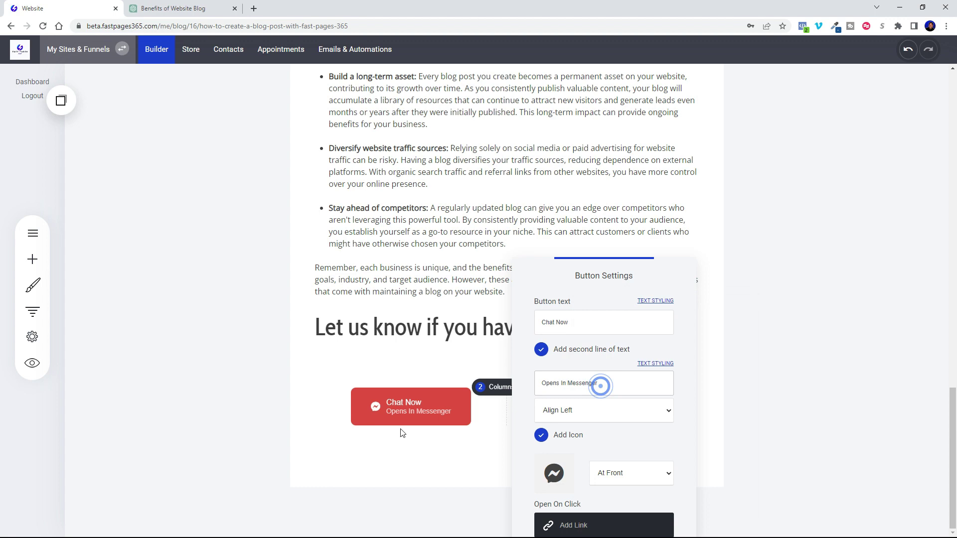
left_click(587, 529)
left_click(375, 207)
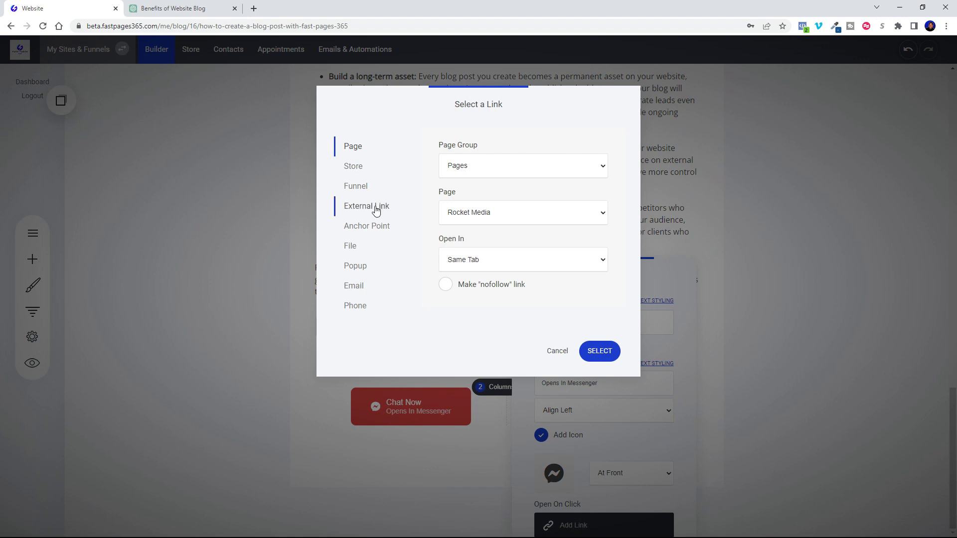
left_click(447, 209)
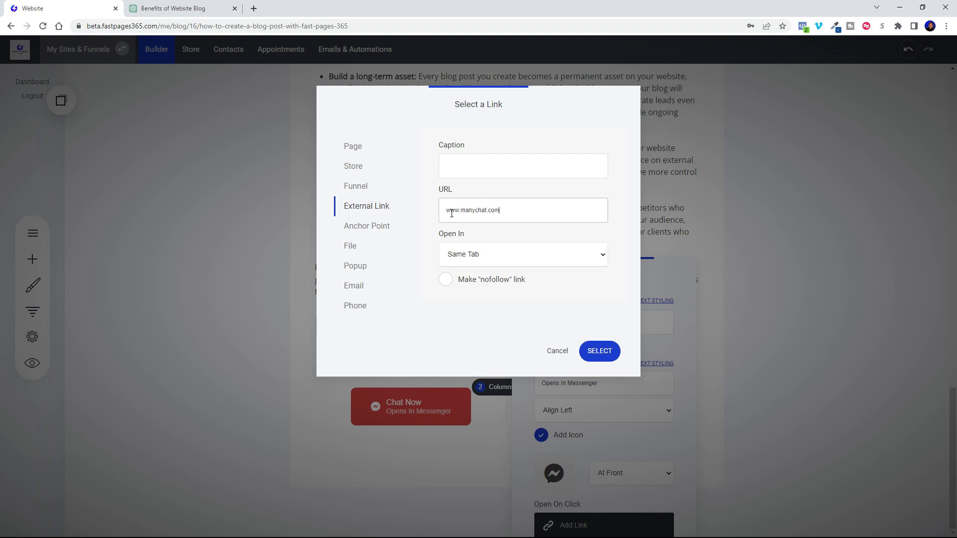
left_click(470, 162)
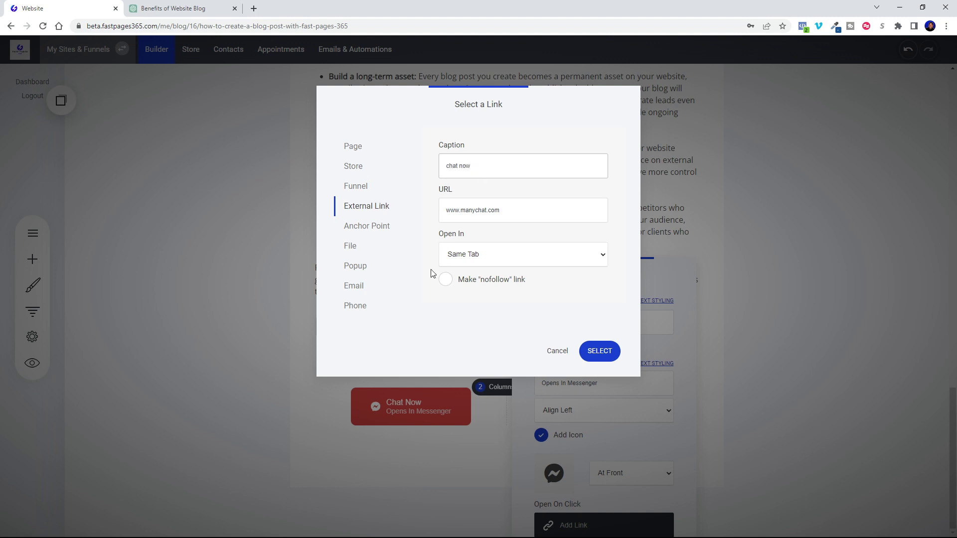
left_click(466, 267)
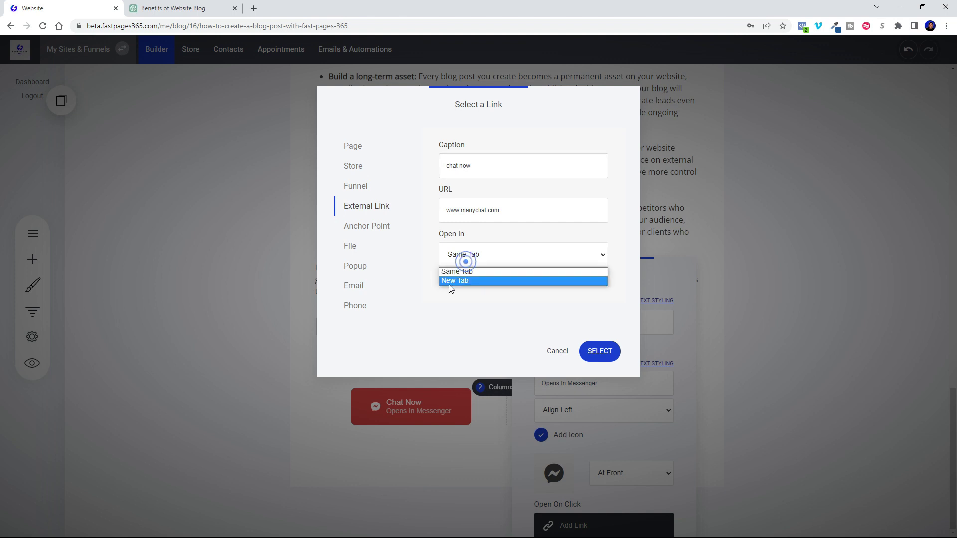
left_click(448, 283)
left_click(449, 284)
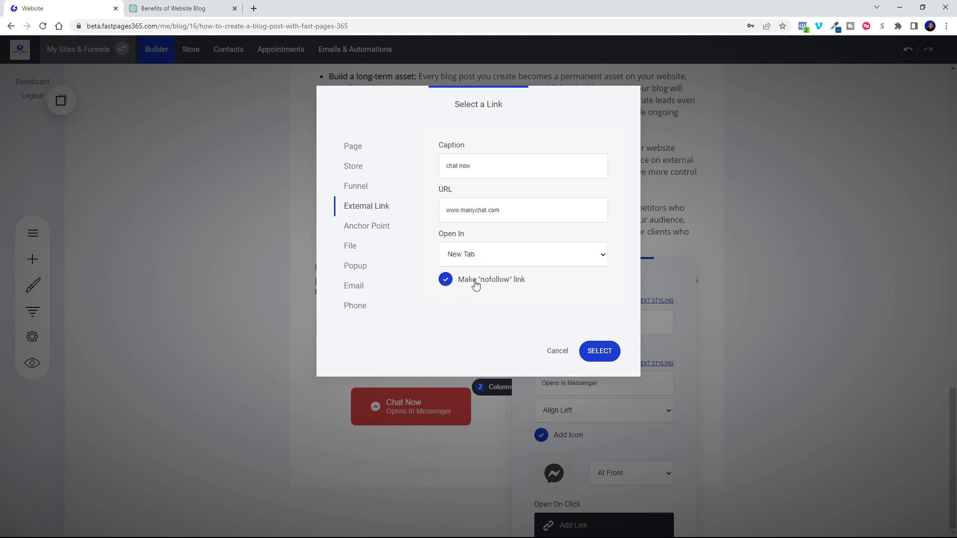
left_click(600, 358)
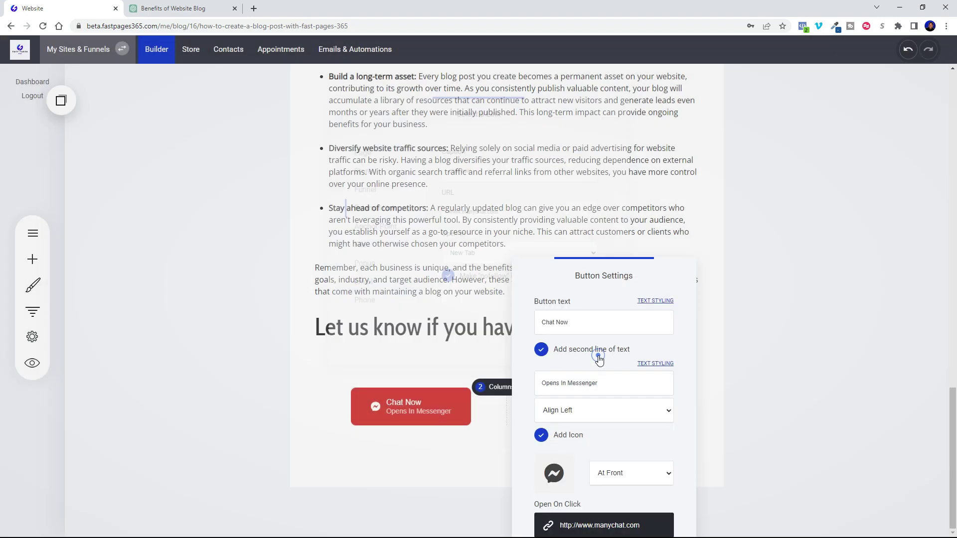
Close the Chat Now button's settings and change the second column's button text to "Schedule Appointment".
left_click(296, 466)
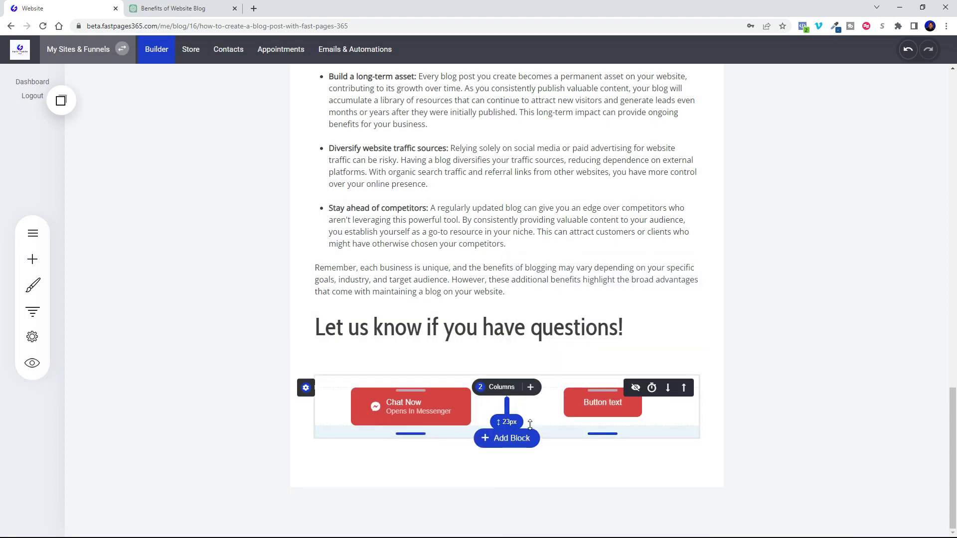
left_click(583, 410)
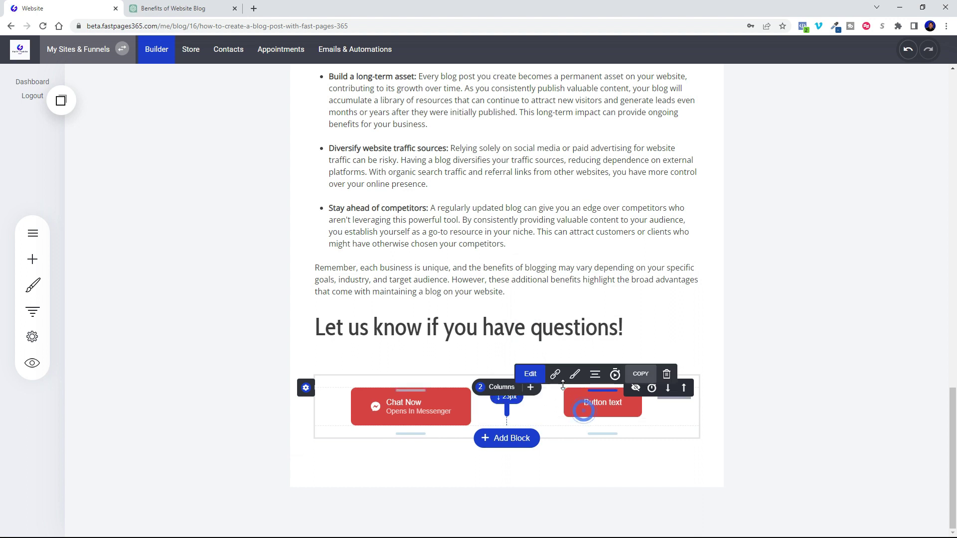
left_click(527, 375)
left_click_drag(756, 402, 709, 409)
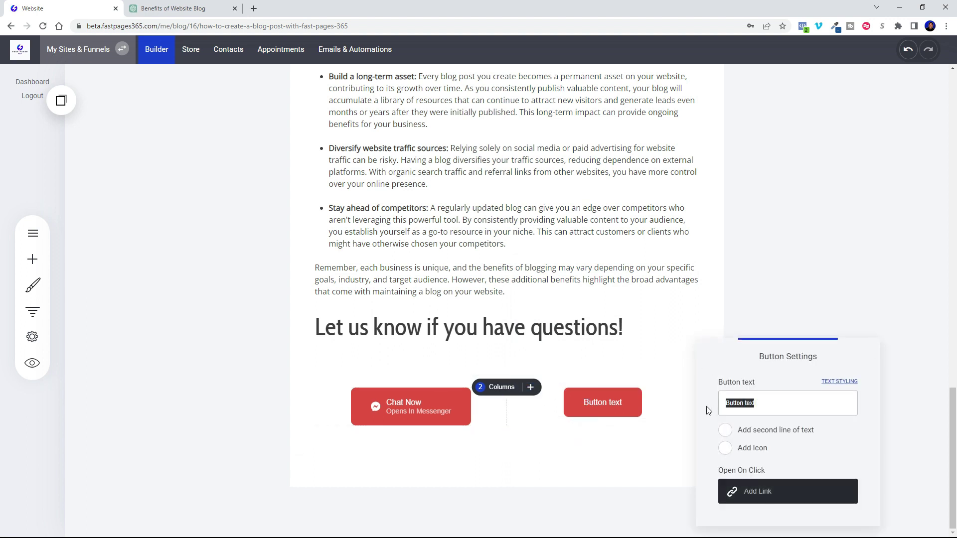
type("Schedule Appointment")
Add a second line of text to the Schedule Appointment button reading "Select A Time".
left_click(725, 430)
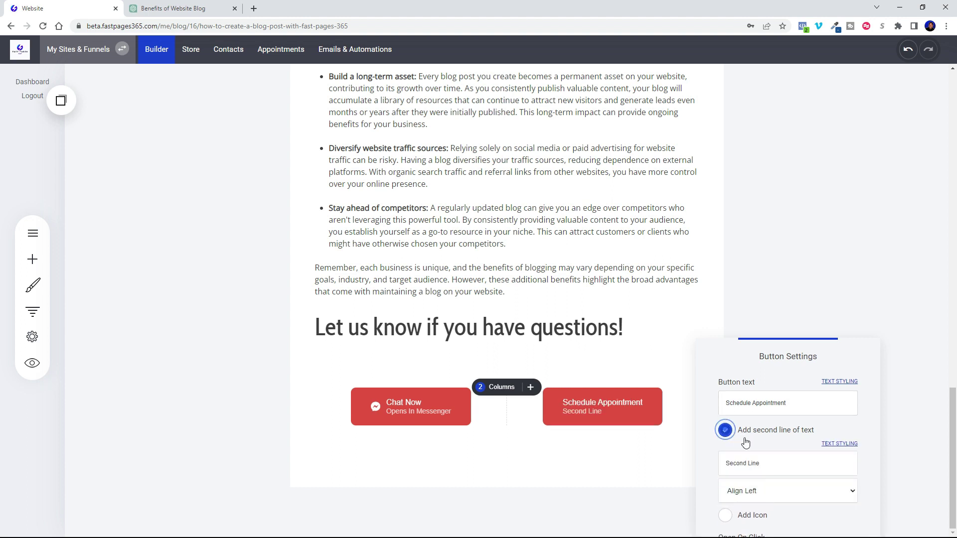
triple_click(766, 461)
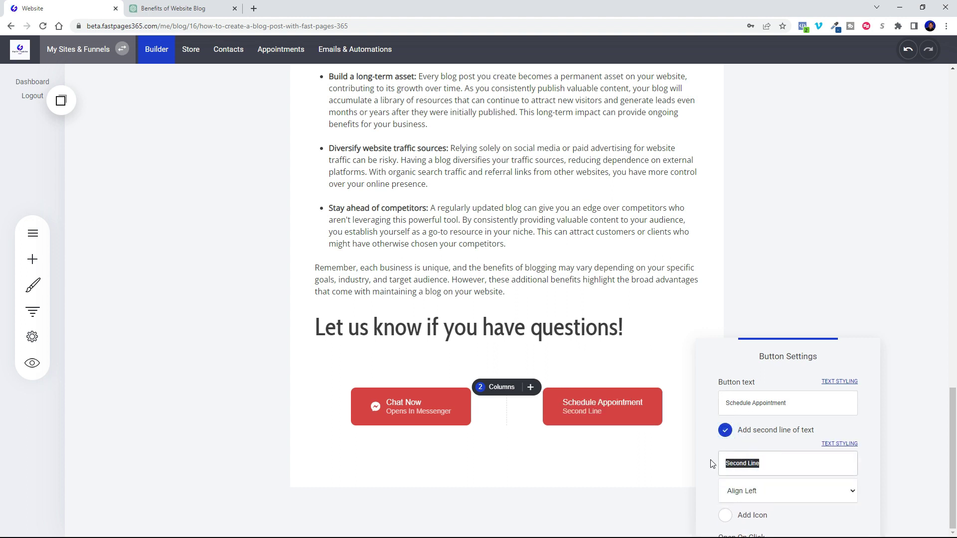
type("Select")
left_click(641, 402)
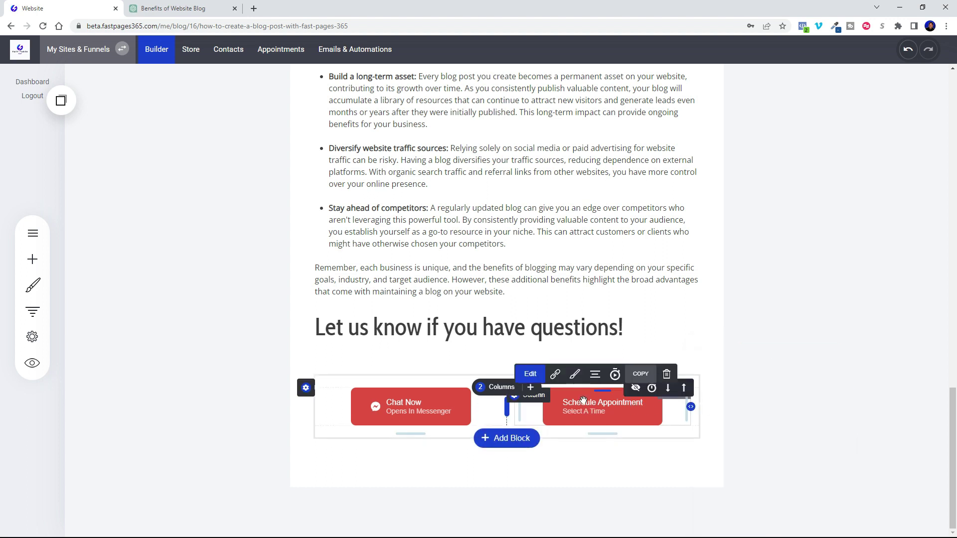
Add an icon to the Schedule Appointment button and choose a calendar icon by searching for "calendar".
left_click(531, 374)
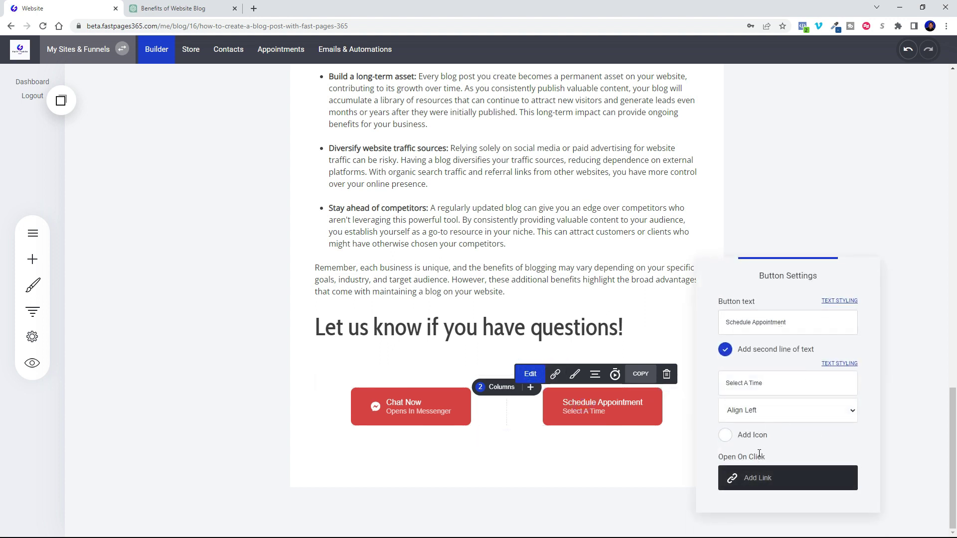
left_click(726, 435)
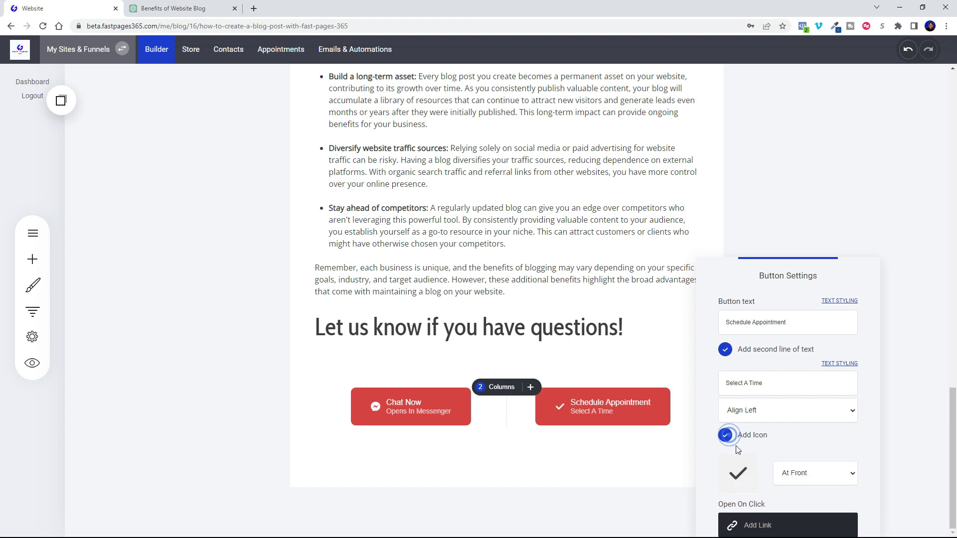
left_click(740, 474)
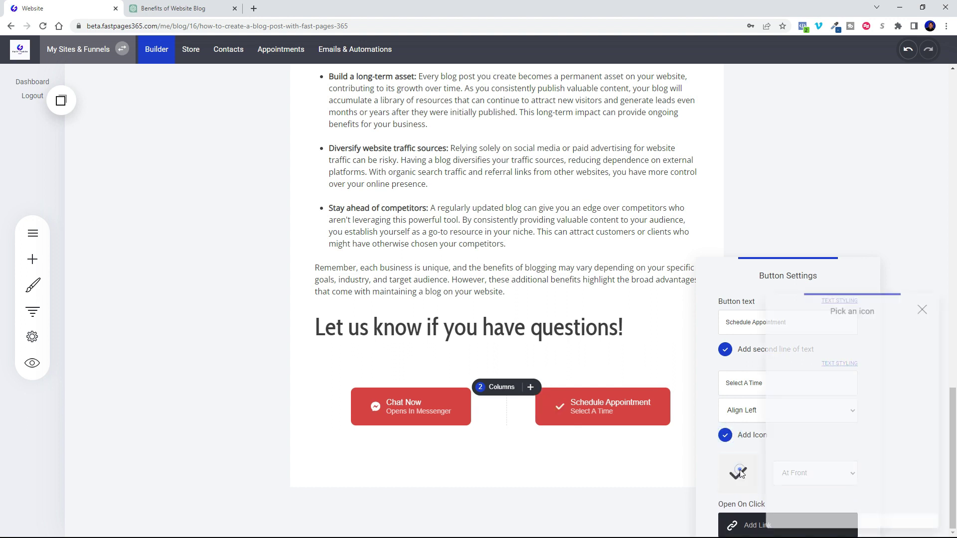
left_click(793, 351)
type("calendar")
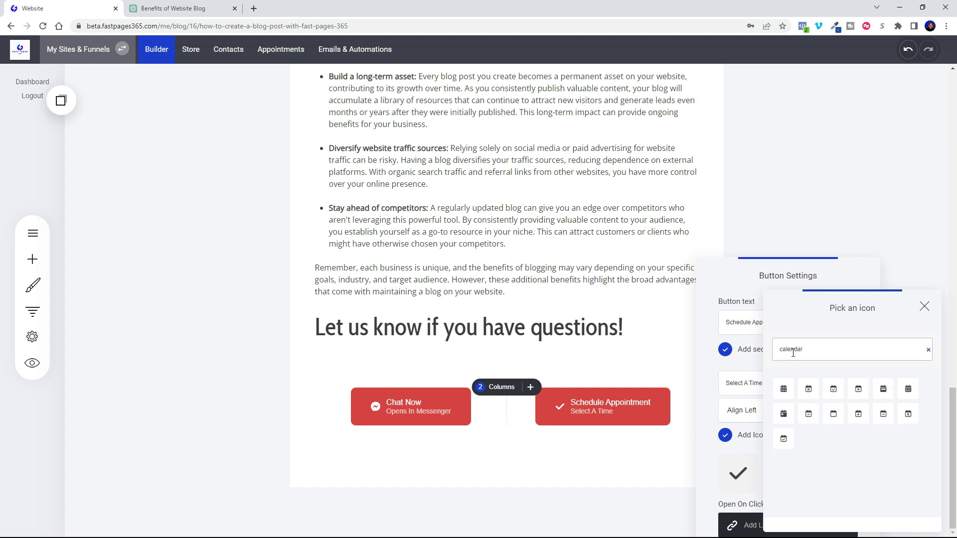
left_click(791, 384)
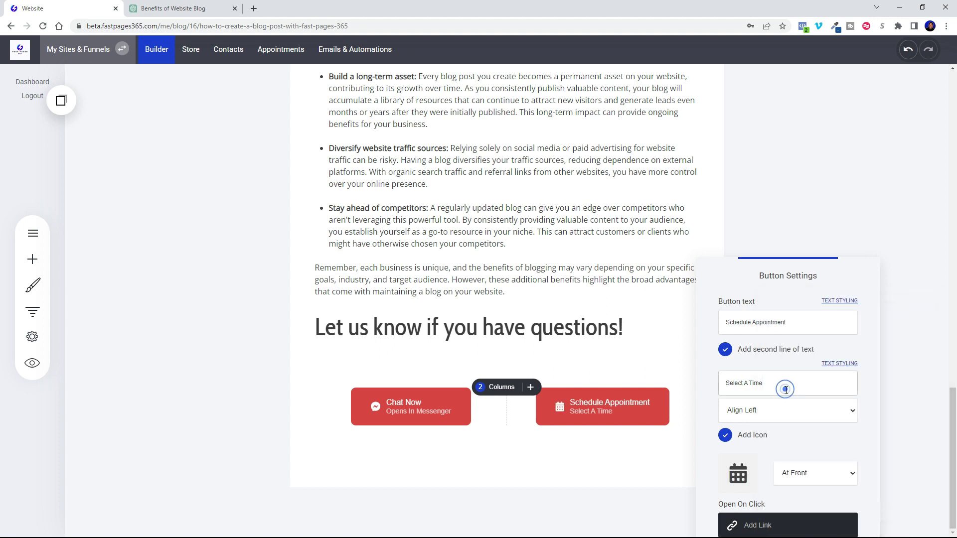
left_click(772, 526)
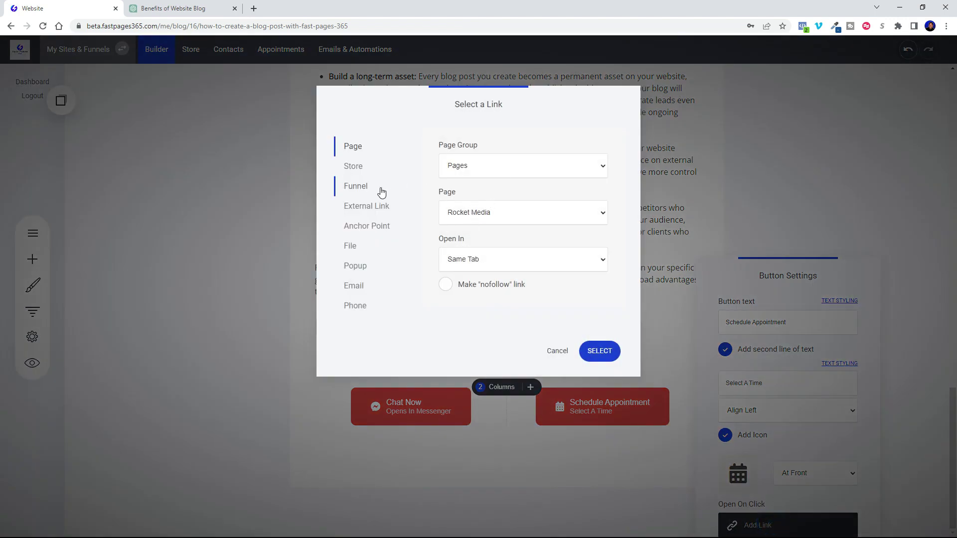
left_click(367, 206)
left_click(461, 211)
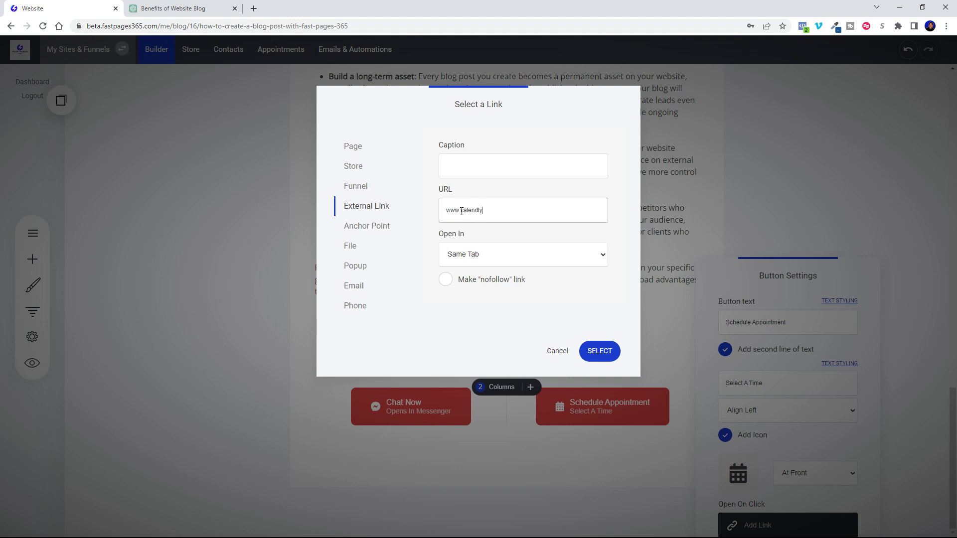
left_click(471, 166)
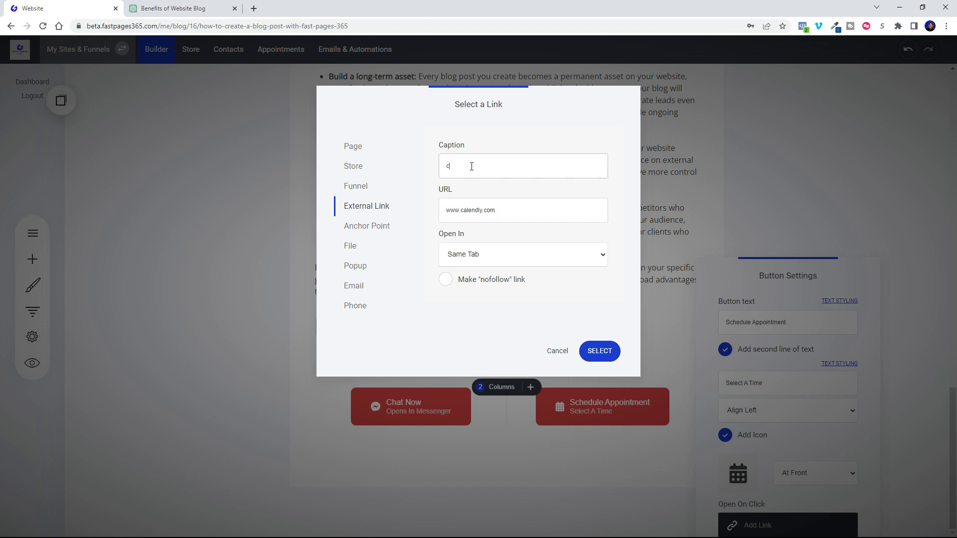
left_click(462, 254)
left_click(459, 282)
left_click(452, 283)
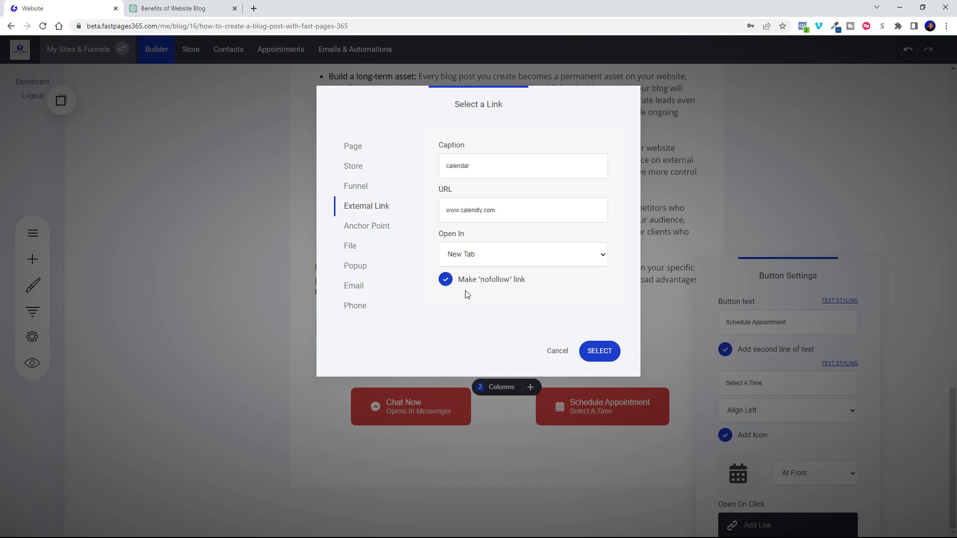
Try the link with nofollow off and Same Tab selected, and restore New Tab with nofollow enabled.
left_click(445, 283)
left_click(444, 283)
left_click(445, 283)
left_click(468, 255)
left_click(468, 273)
left_click(472, 265)
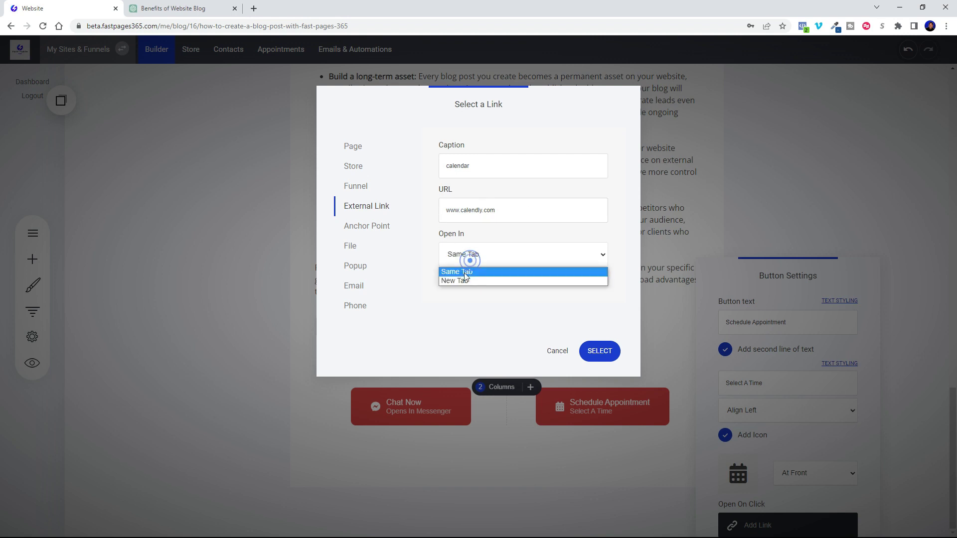
left_click(459, 278)
left_click(446, 282)
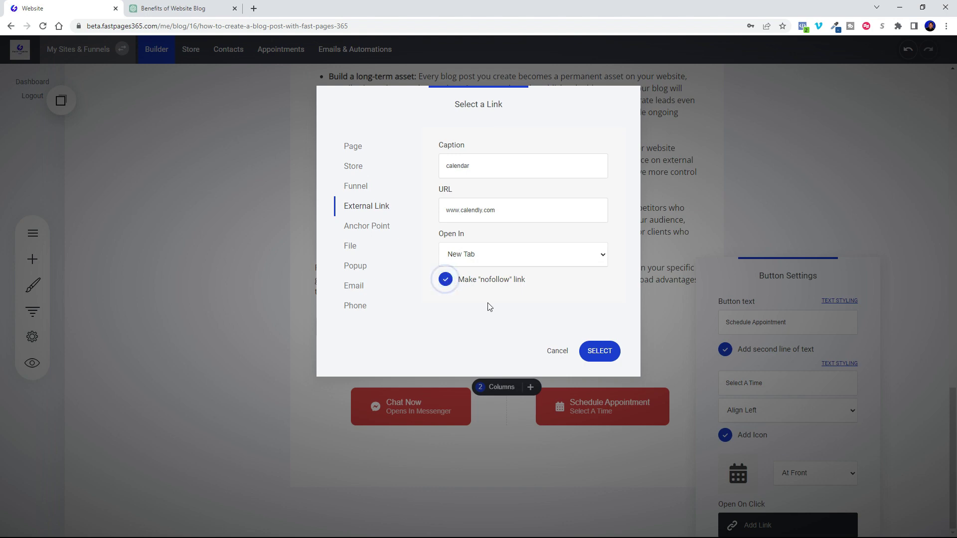
Apply the calendar link to the Schedule Appointment button and close the button settings.
left_click(600, 351)
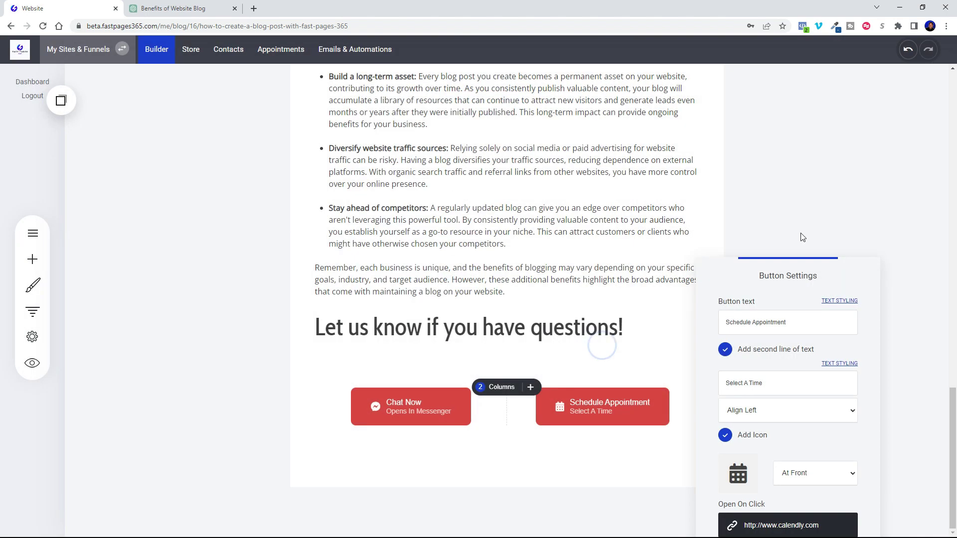
left_click(811, 202)
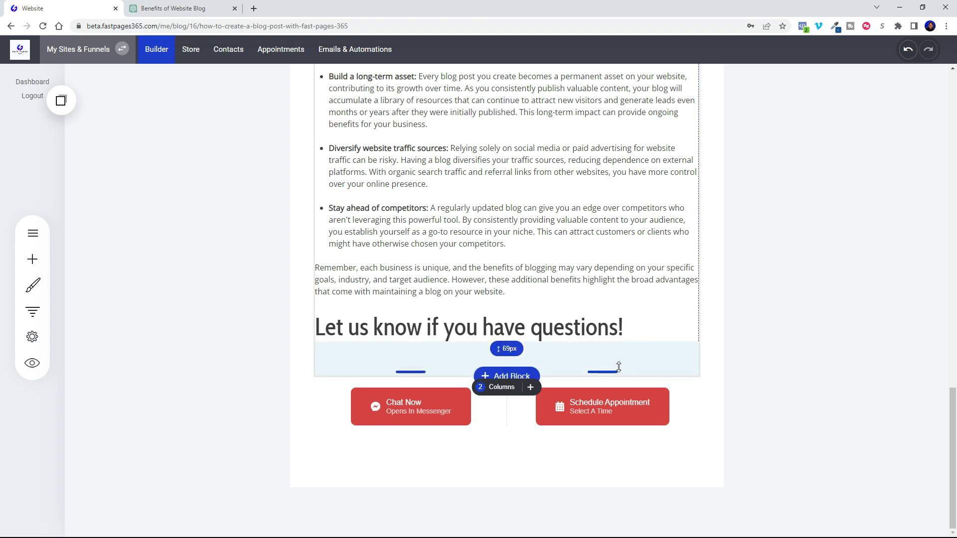
Reduce the spacing below the closing "Let us know if you have questions!" heading to 43px and update the post.
left_click_drag(619, 367, 620, 354)
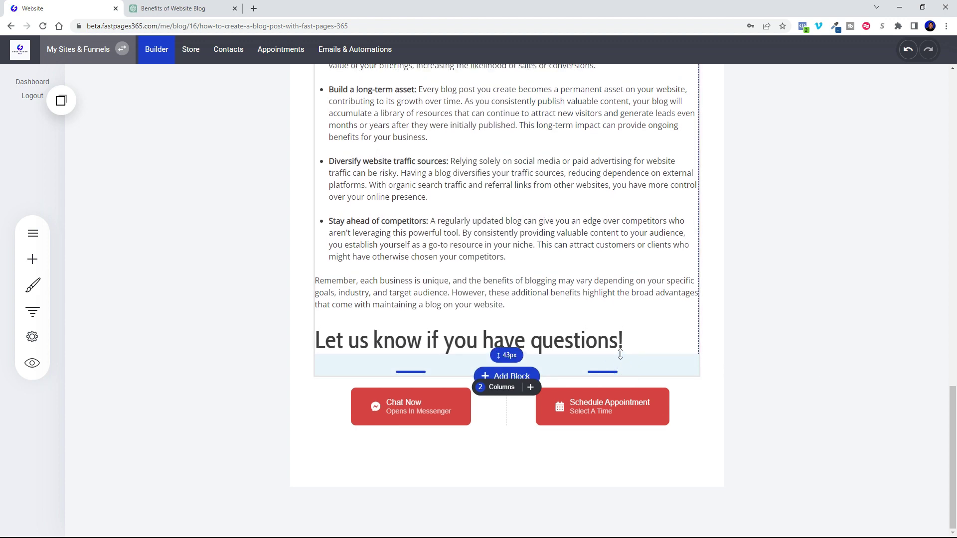
scroll(813, 362, "up", 5)
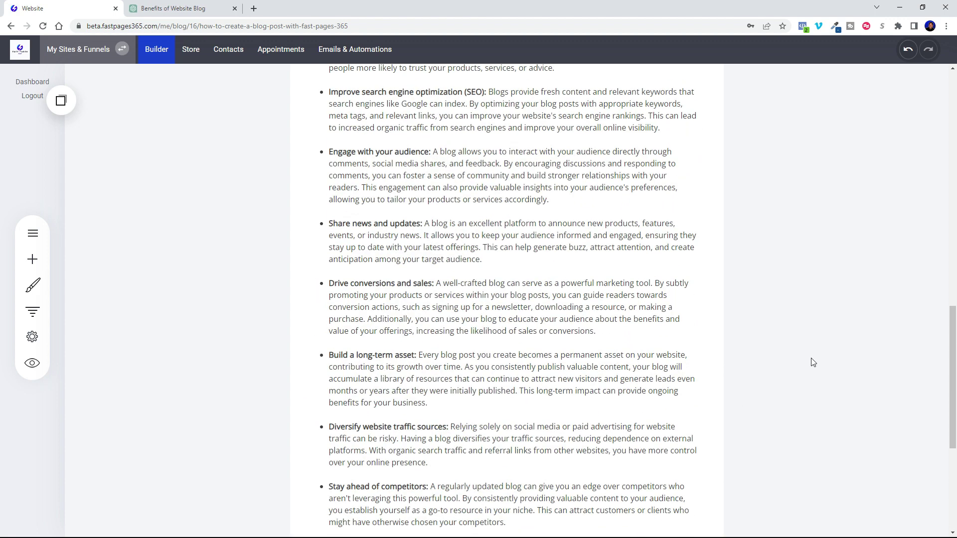
scroll(812, 362, "up", 15)
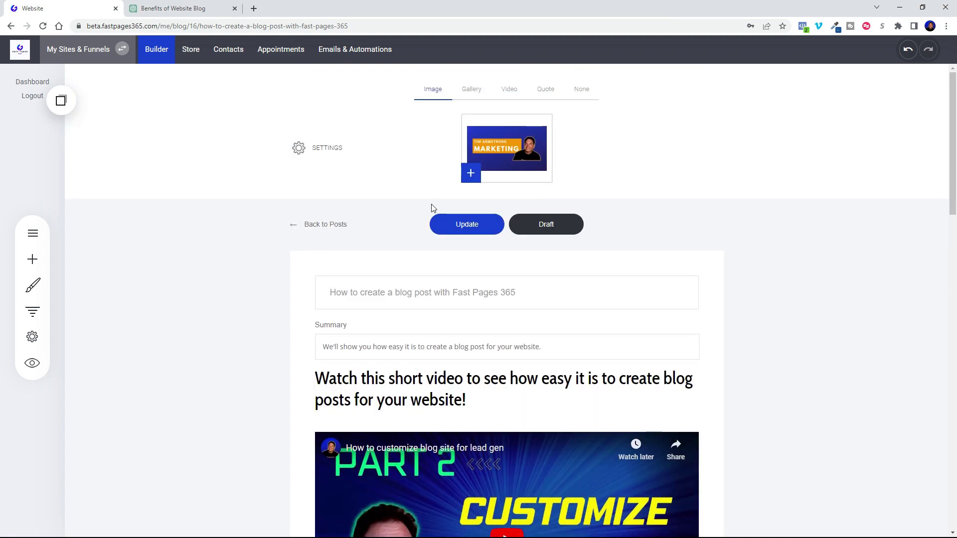
left_click(455, 225)
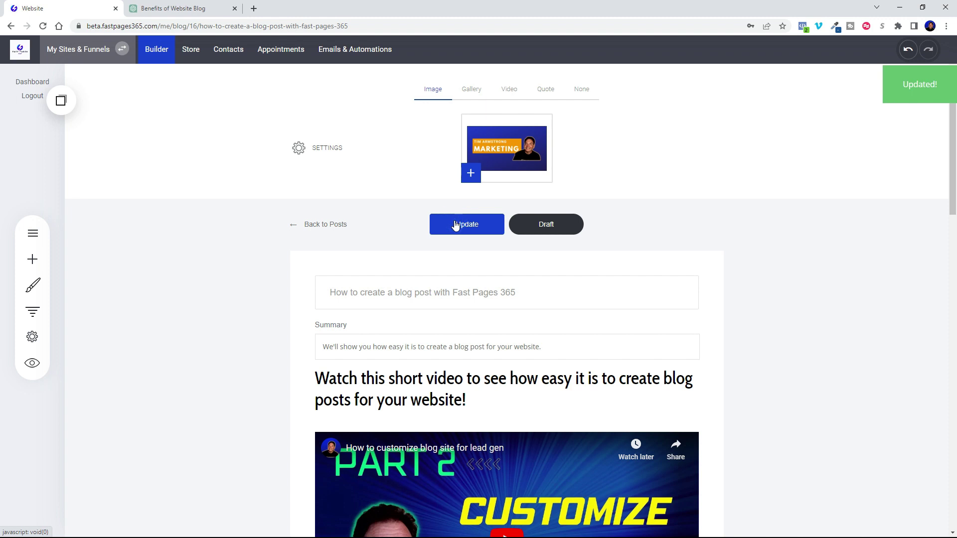
Open the post settings and review the tags, categories, post URL, author and date.
left_click(299, 150)
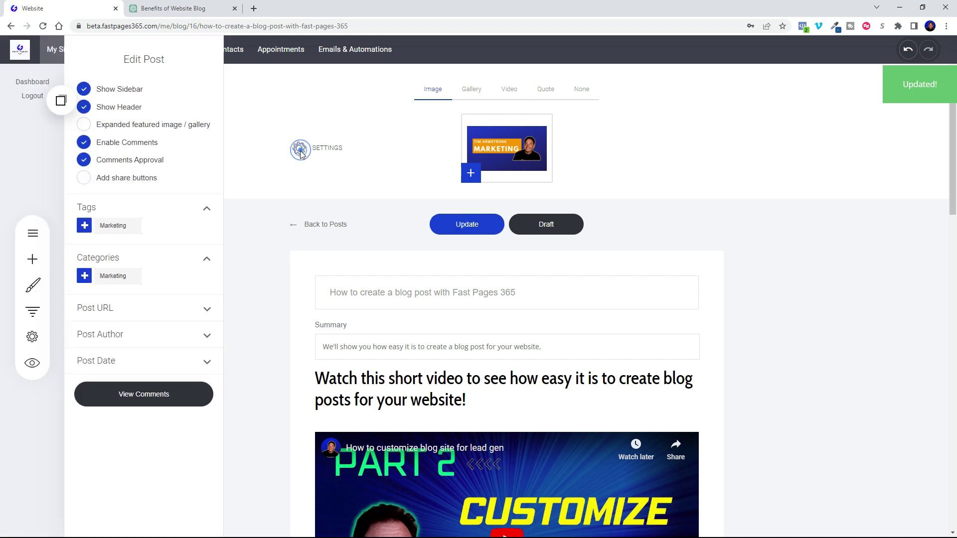
mouse_move(103, 227)
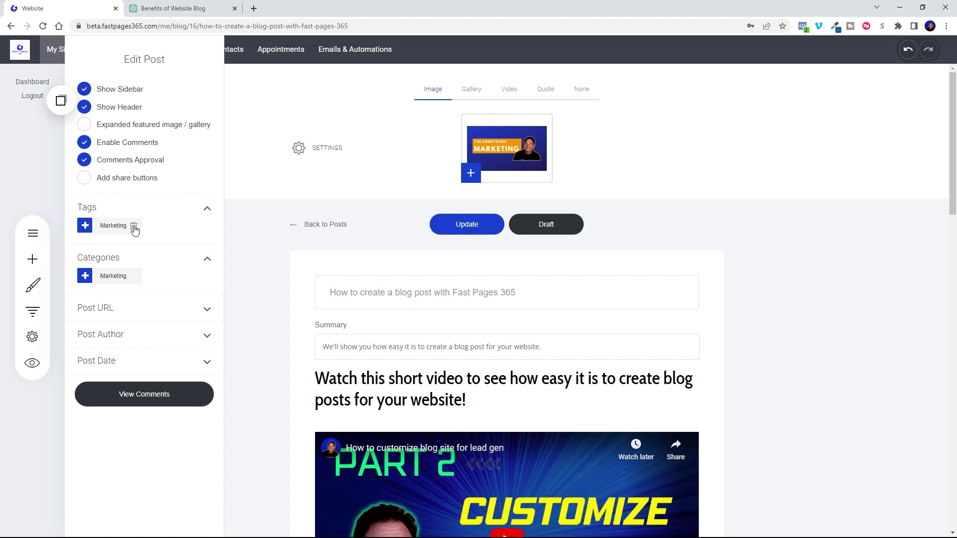
mouse_move(110, 282)
left_click(108, 307)
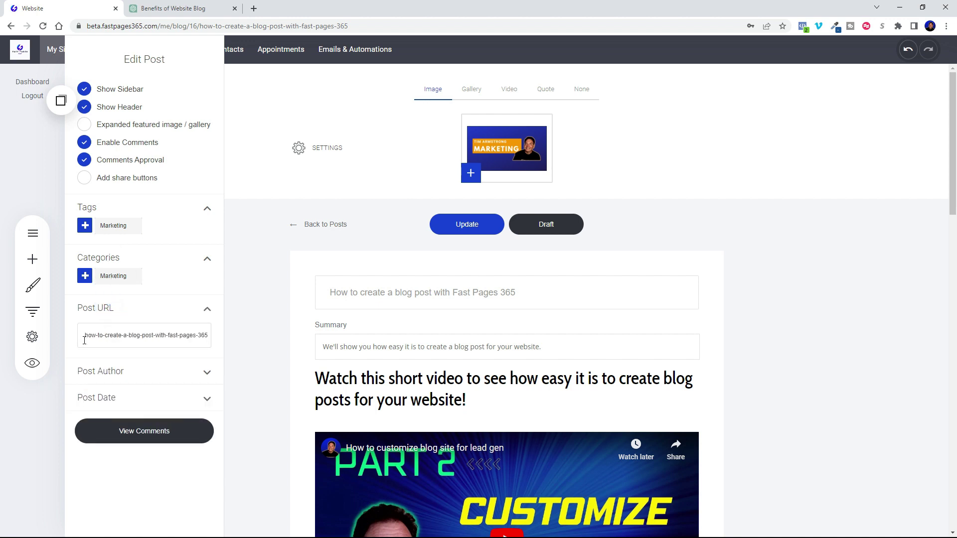
left_click_drag(87, 336, 213, 336)
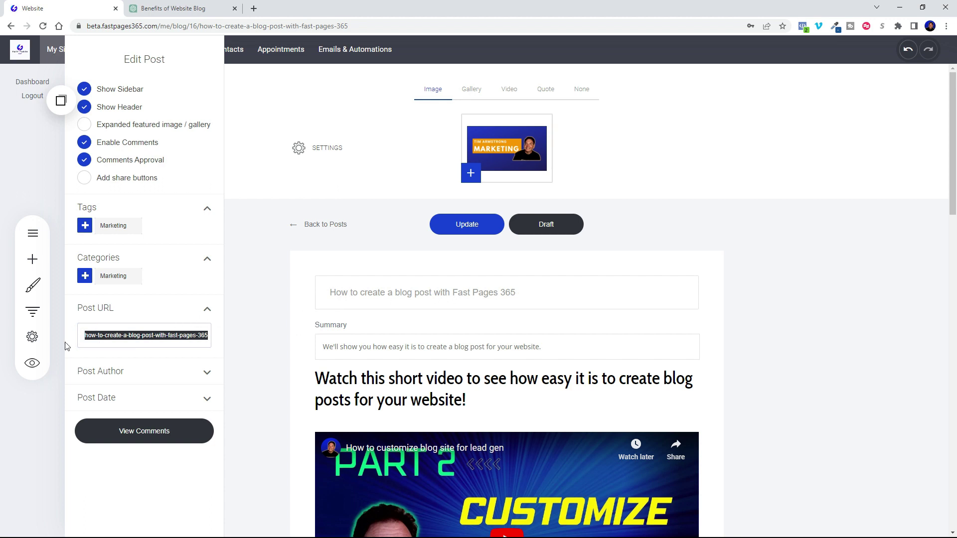
left_click(118, 371)
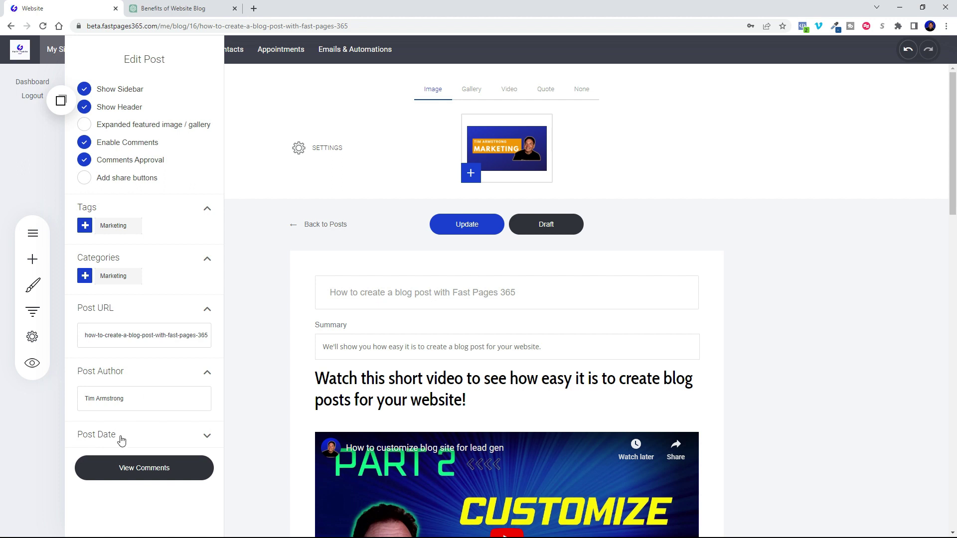
left_click(121, 440)
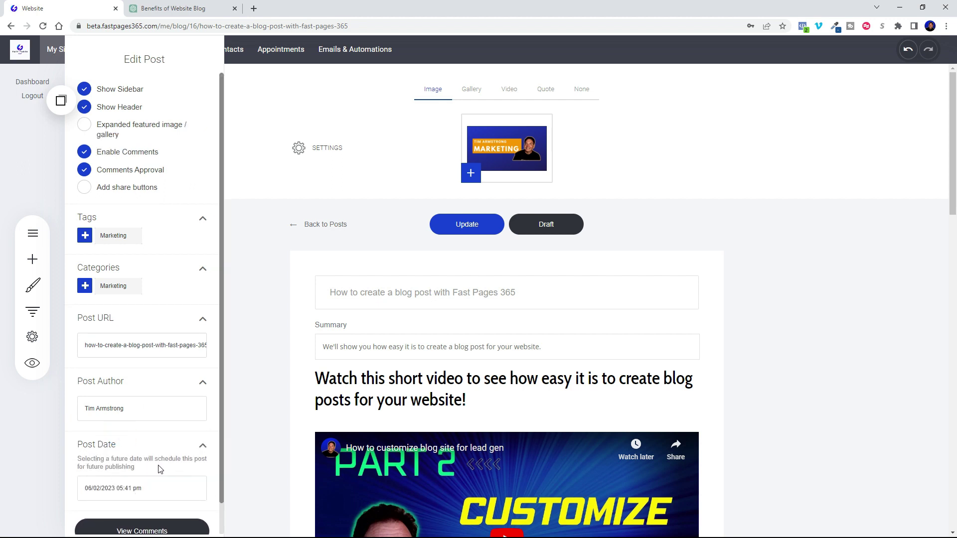
Set the post date to the current time, close the post settings and update the post.
left_click(154, 491)
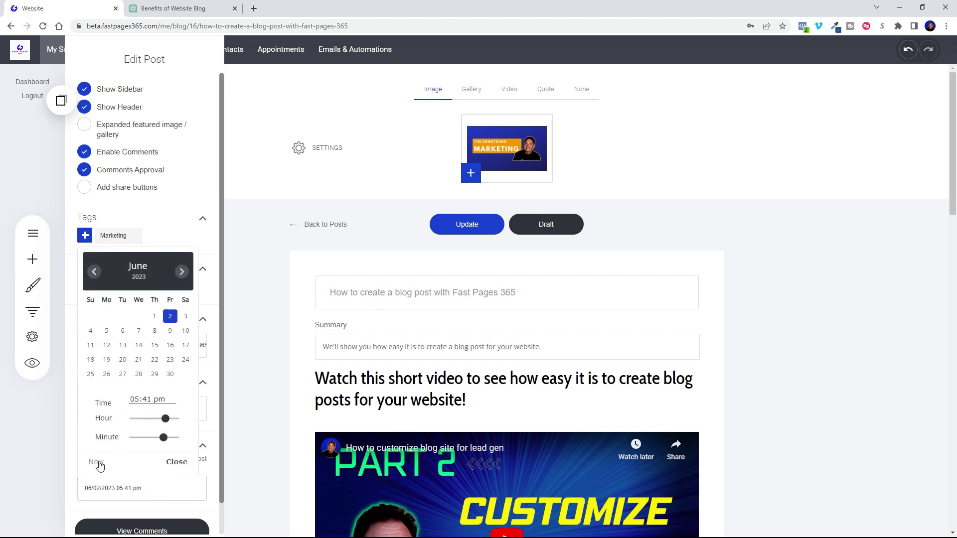
left_click(156, 489)
left_click(98, 462)
left_click(251, 441)
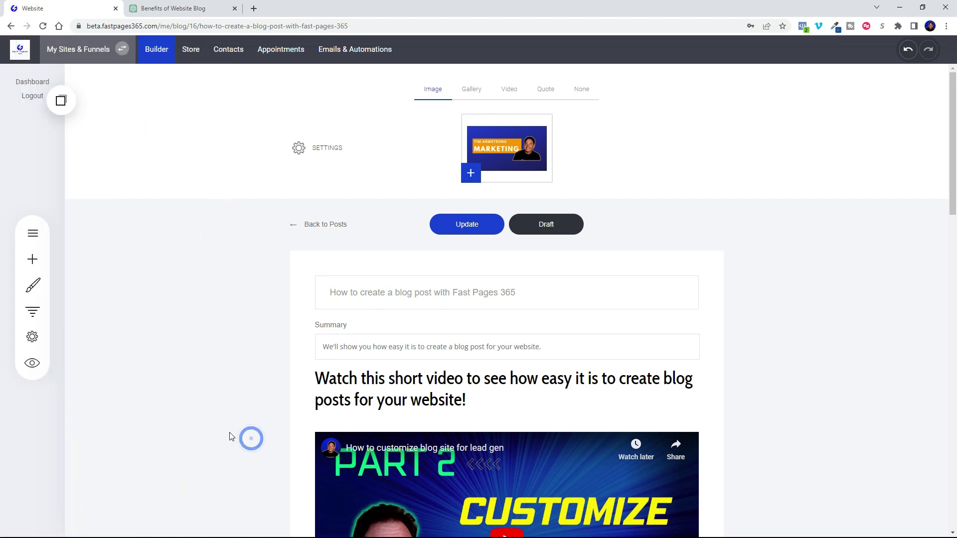
left_click(464, 231)
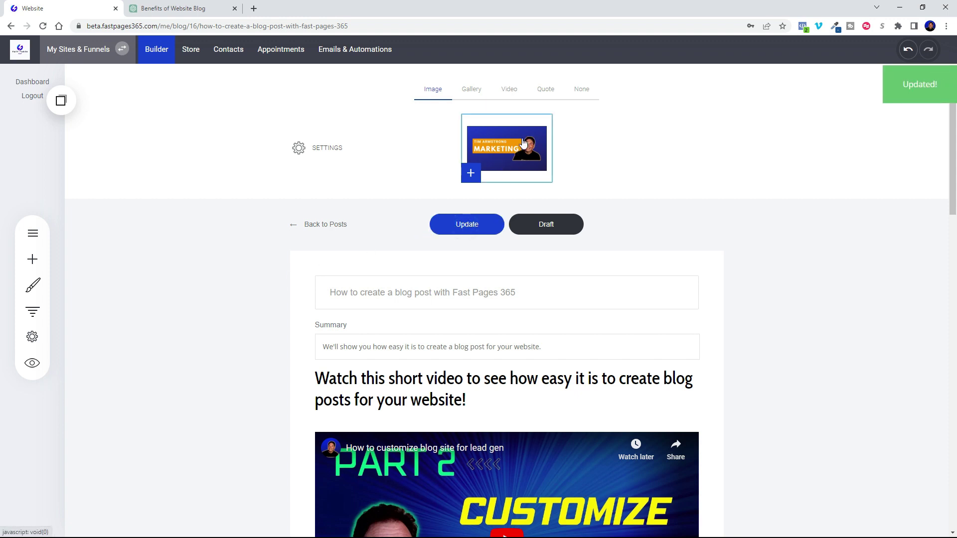
Upload the image "Copy of Beaufort Lending (1800 × 800 px) (1400 × 700 px) (1)" from Downloads to the Images folder for the featured image.
left_click(504, 156)
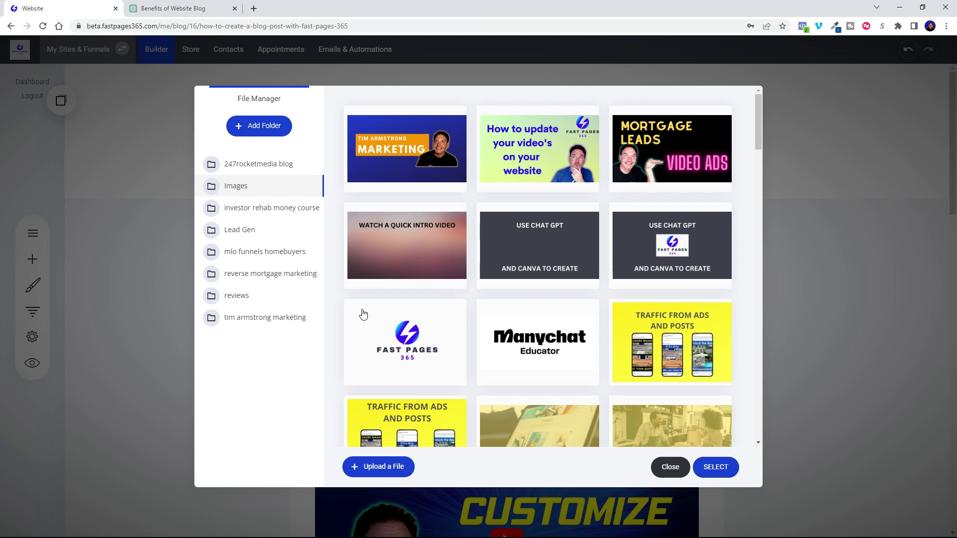
left_click(387, 467)
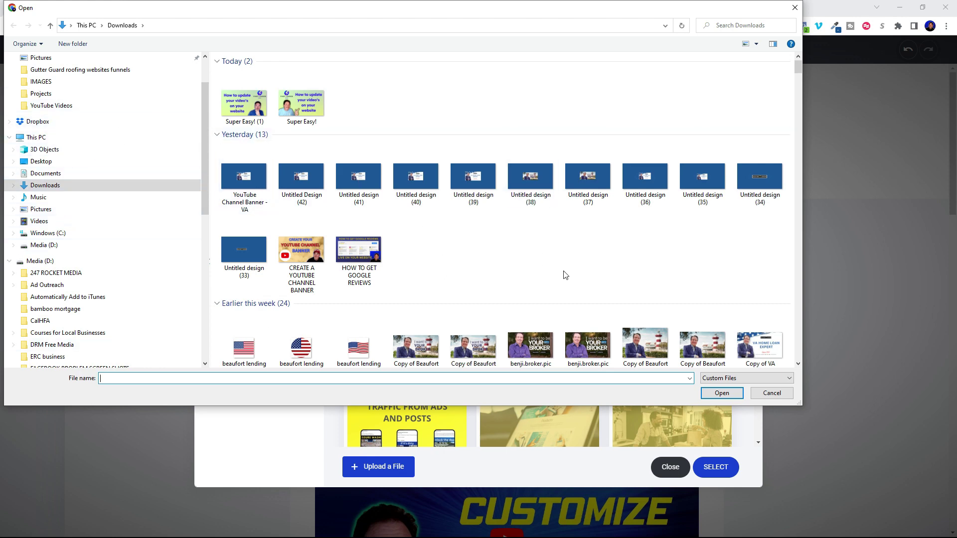
scroll(565, 275, "down", 3)
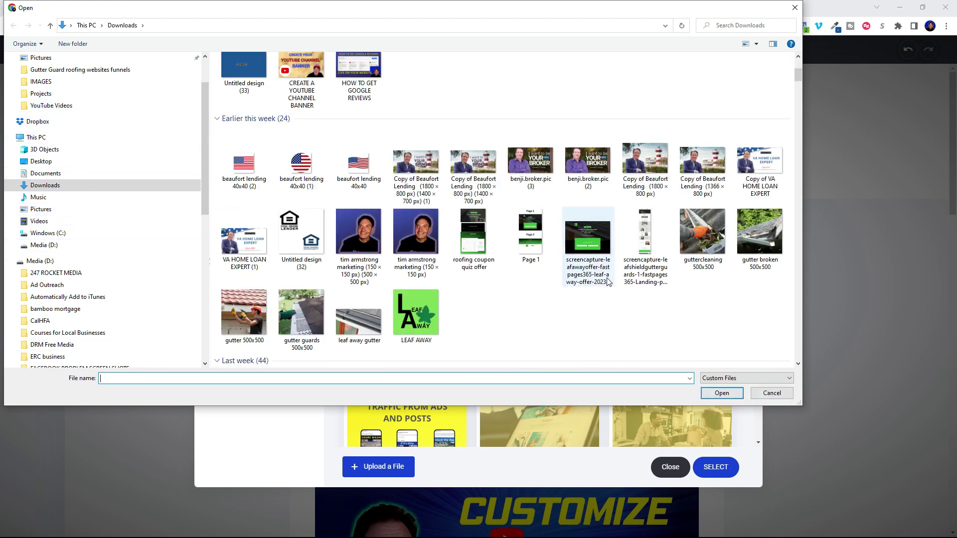
left_click(421, 165)
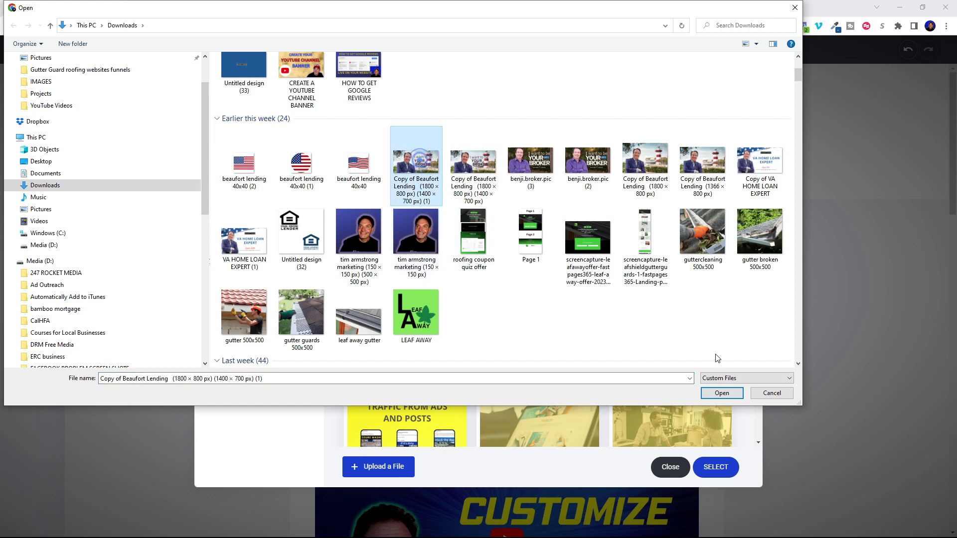
left_click(742, 395)
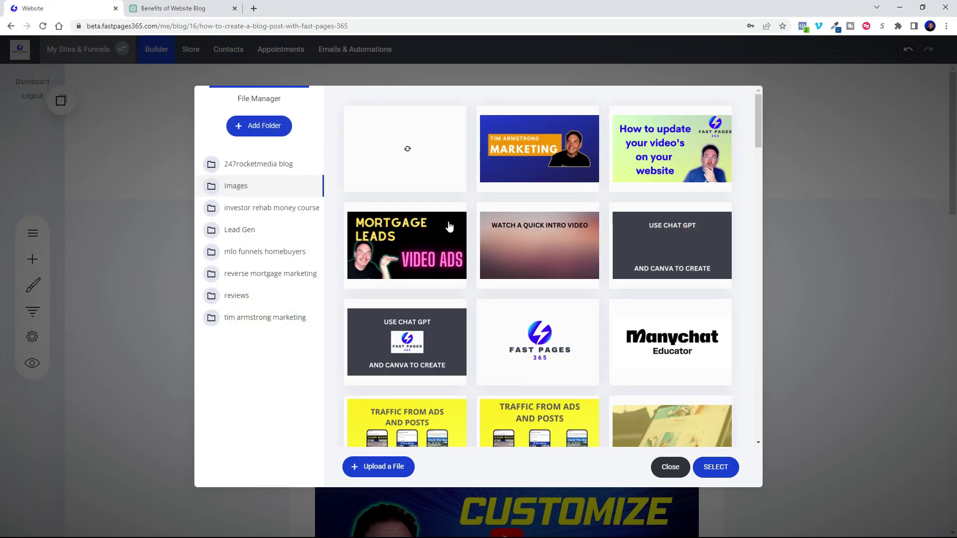
mouse_move(435, 171)
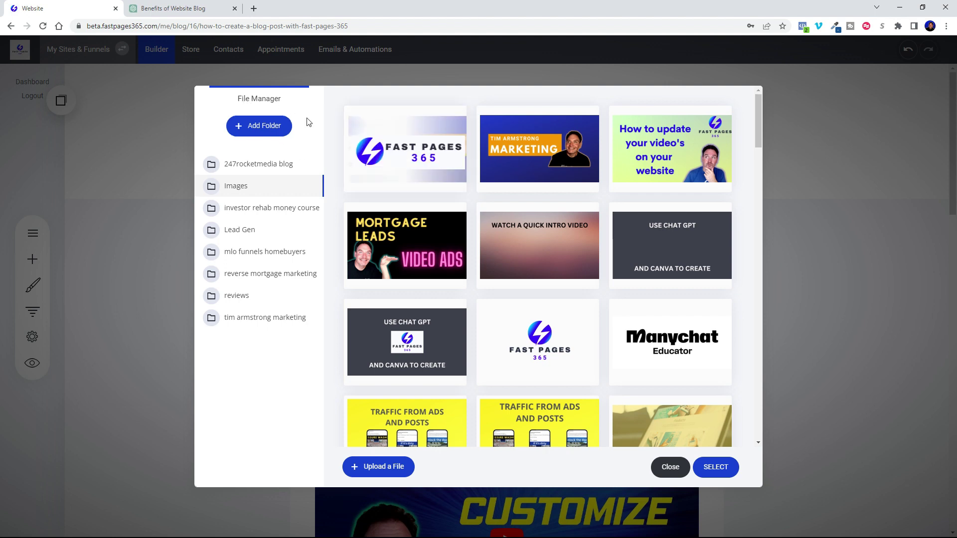
Choose the blue and orange Marketing banner as the post's featured image and update the post.
mouse_move(527, 147)
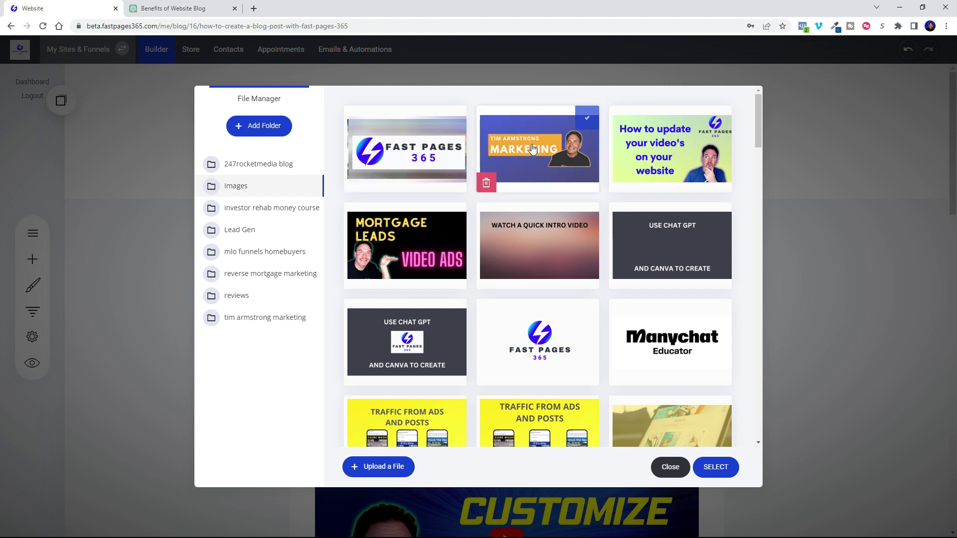
left_click(587, 118)
left_click(716, 467)
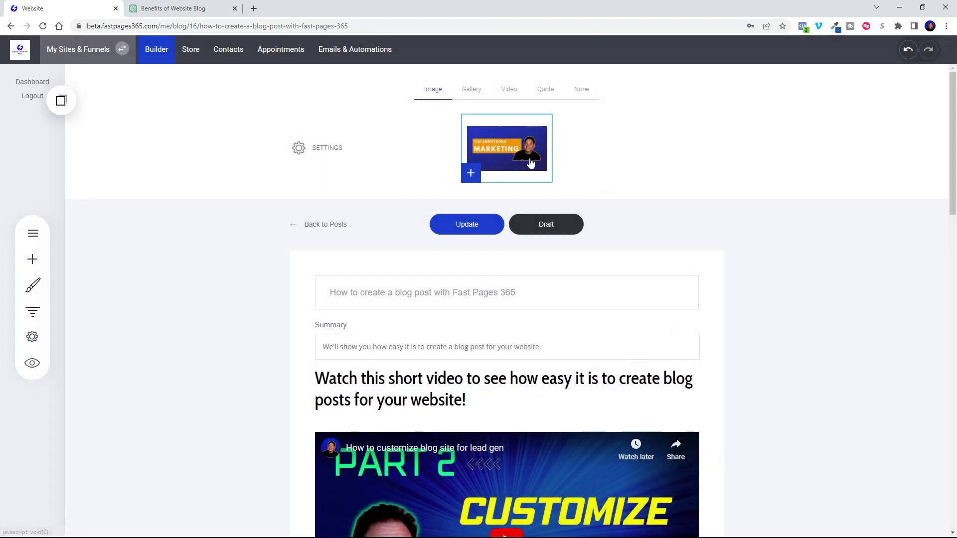
left_click(466, 231)
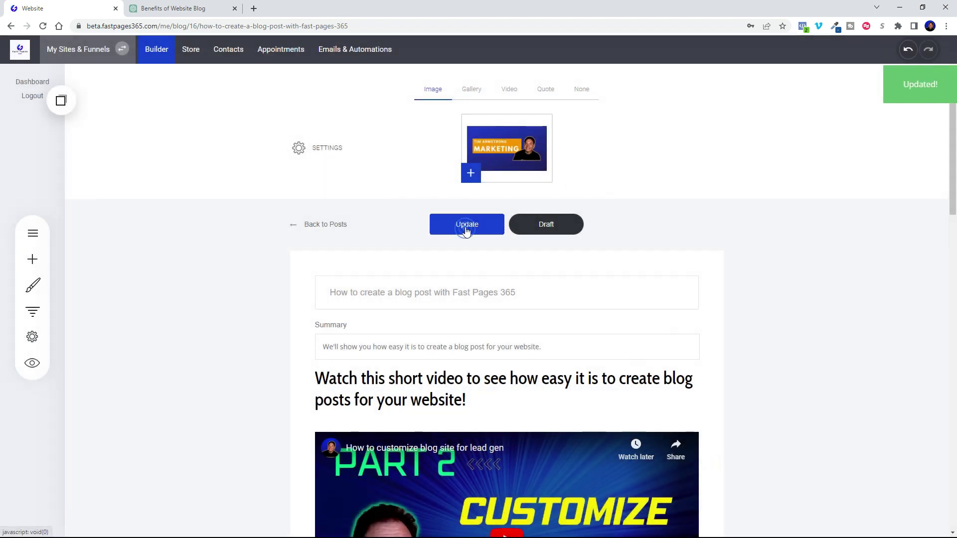
Leave the post editor, open the Rocket Media page from the Pages folder and preview the website.
left_click(305, 227)
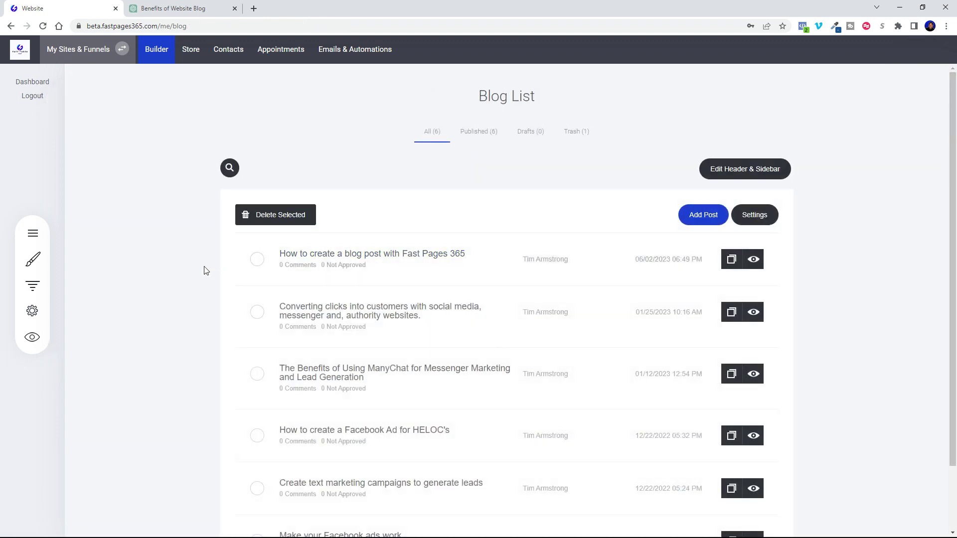
left_click(39, 236)
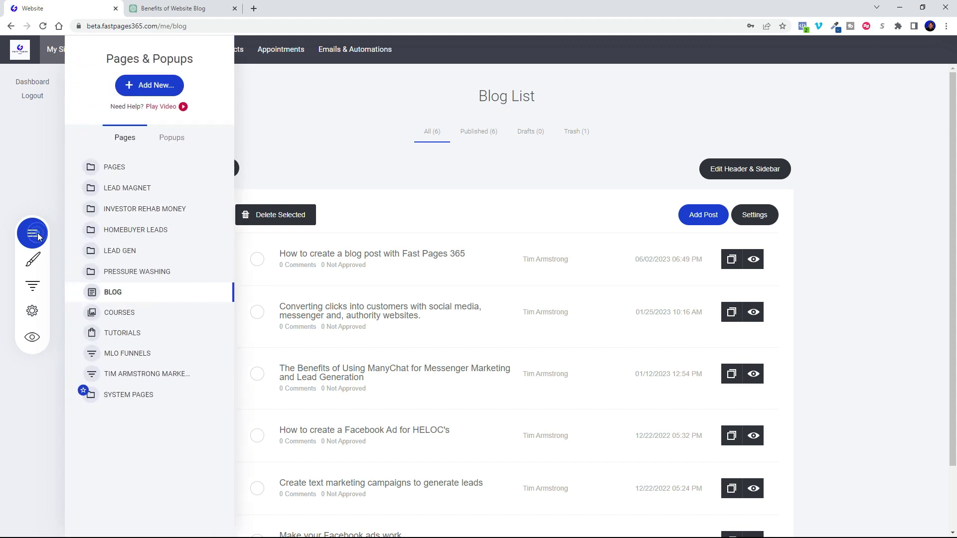
left_click(121, 170)
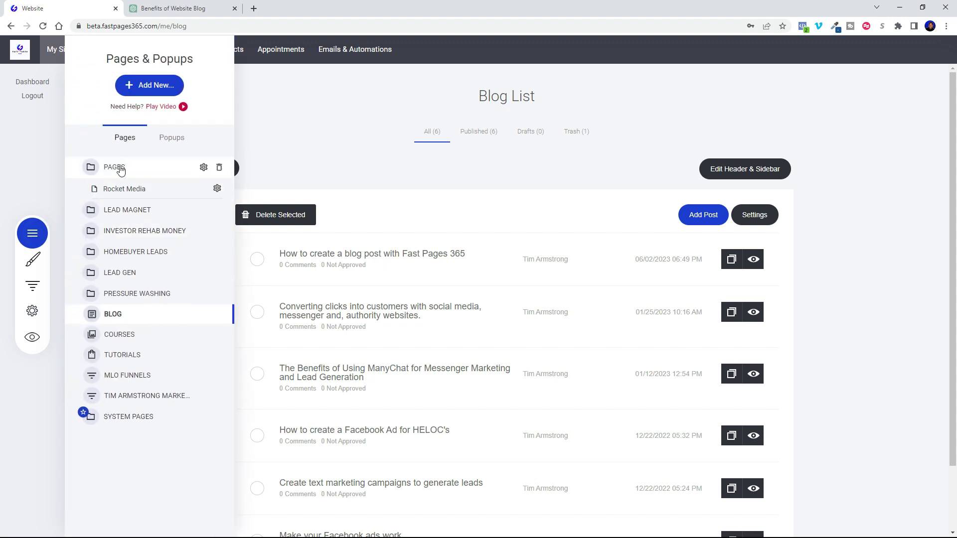
left_click(116, 190)
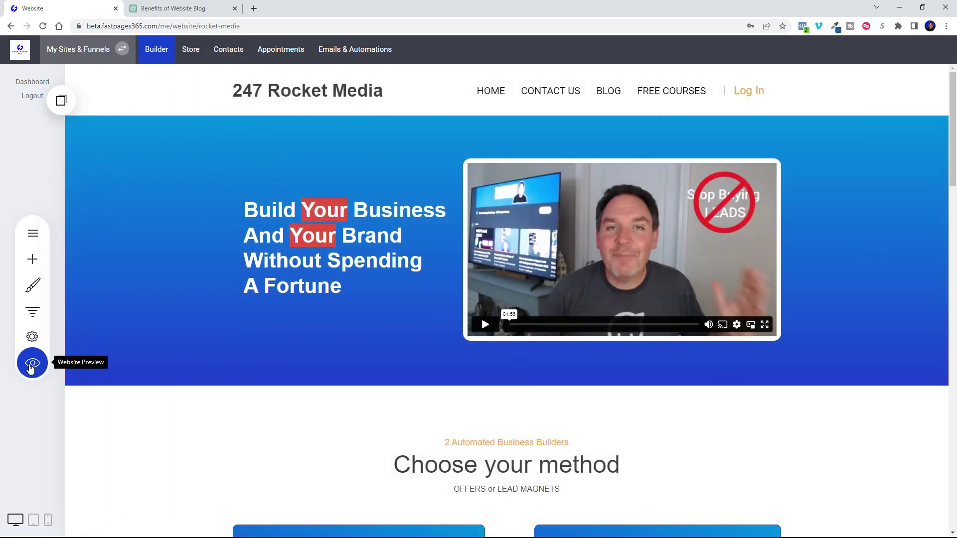
left_click(31, 366)
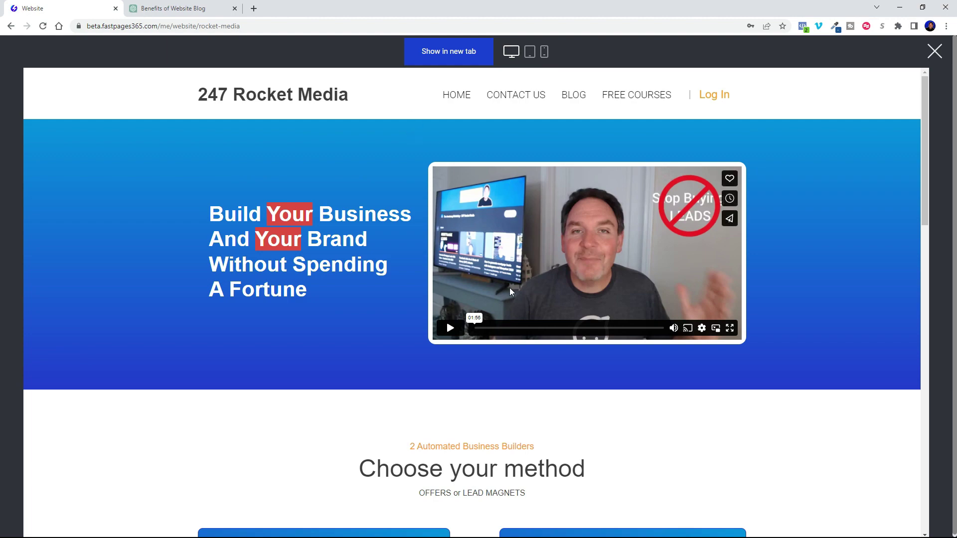
Open the full "How to create a blog post with Fast Pages 365" post from the homepage's Blog Posts section.
scroll(258, 343, "down", 15)
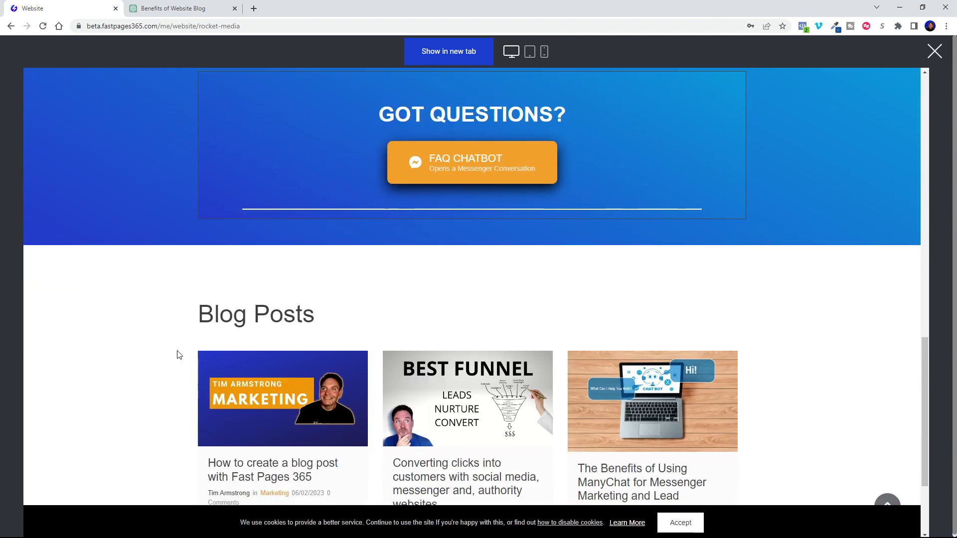
scroll(179, 355, "down", 2)
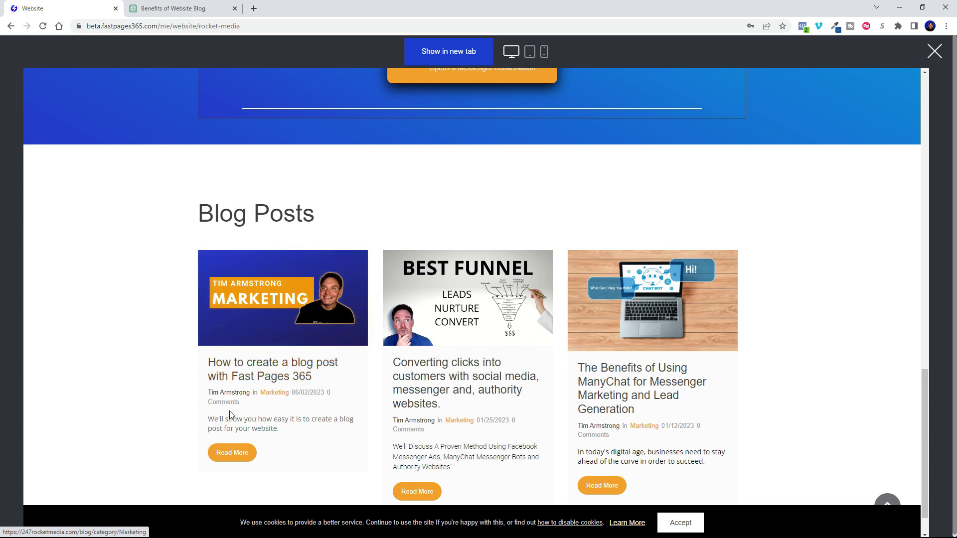
left_click(243, 451)
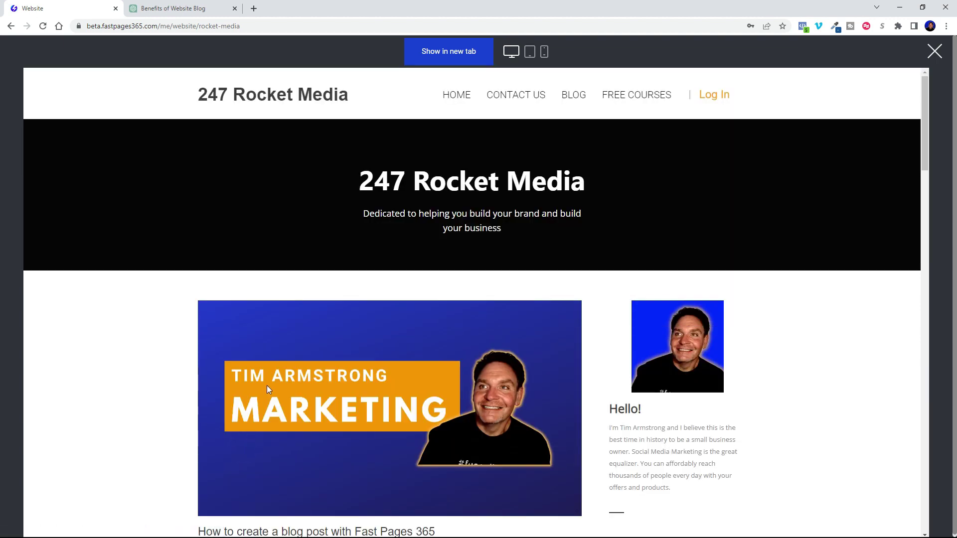
Review the published post's featured image, video, text, call-to-action buttons, comment form and the latest blog posts list in the footer.
scroll(172, 394, "down", 1)
scroll(149, 397, "down", 5)
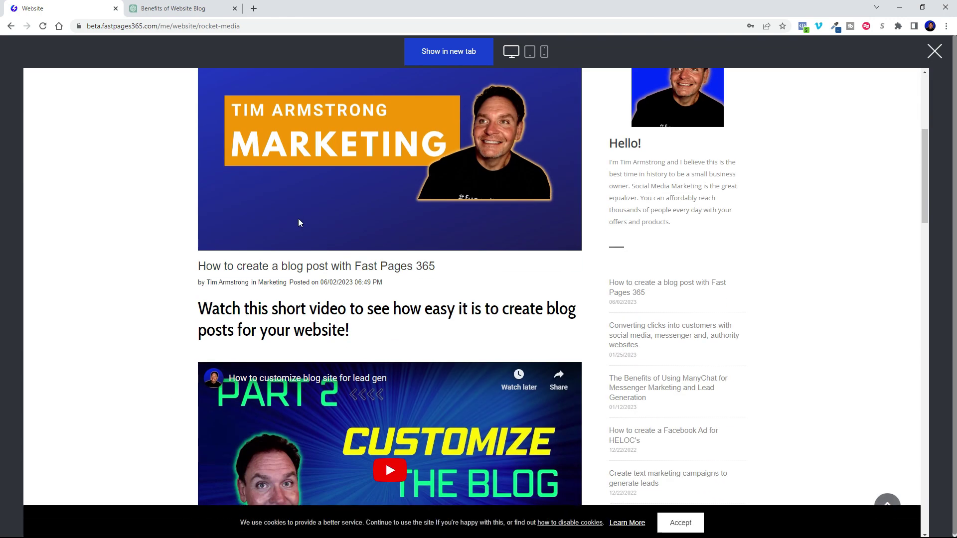
scroll(299, 222, "down", 3)
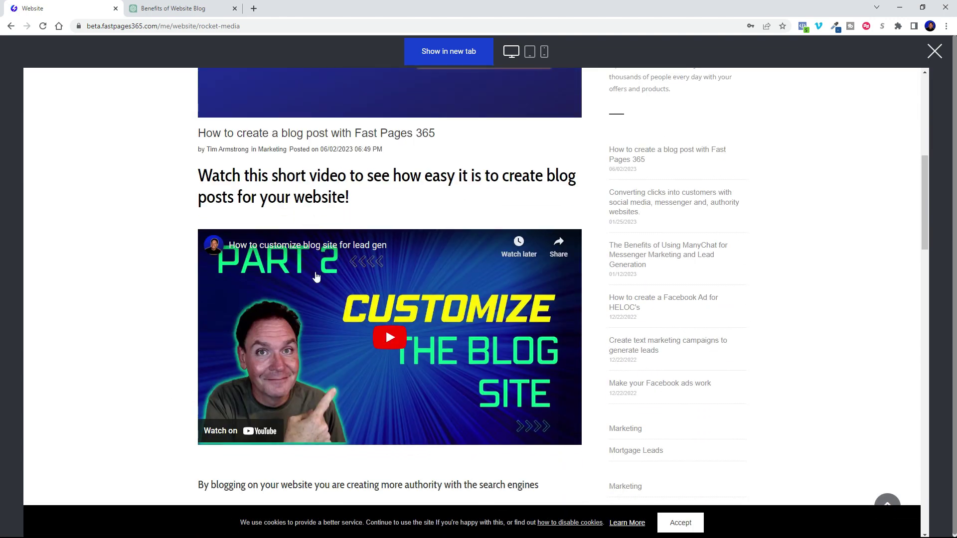
scroll(318, 286, "down", 5)
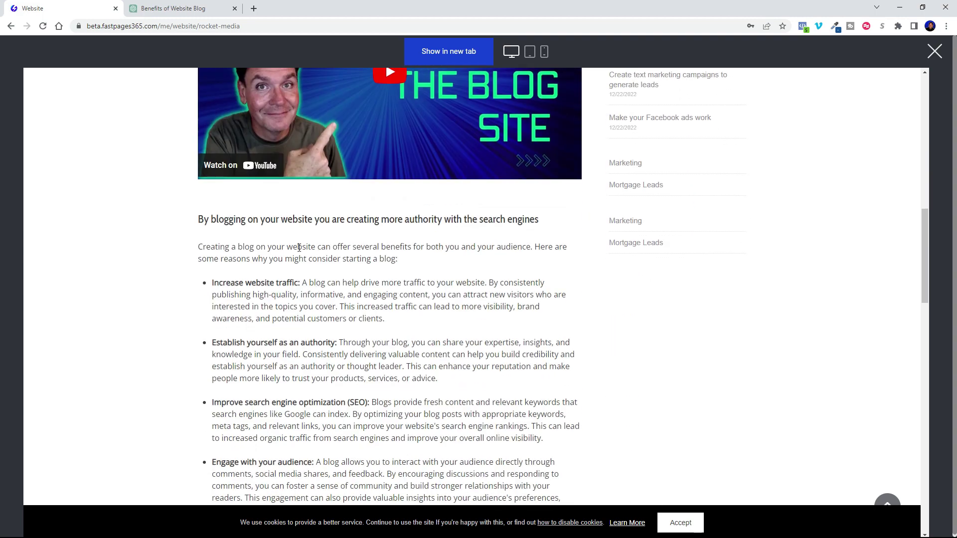
scroll(299, 247, "down", 5)
scroll(299, 248, "down", 5)
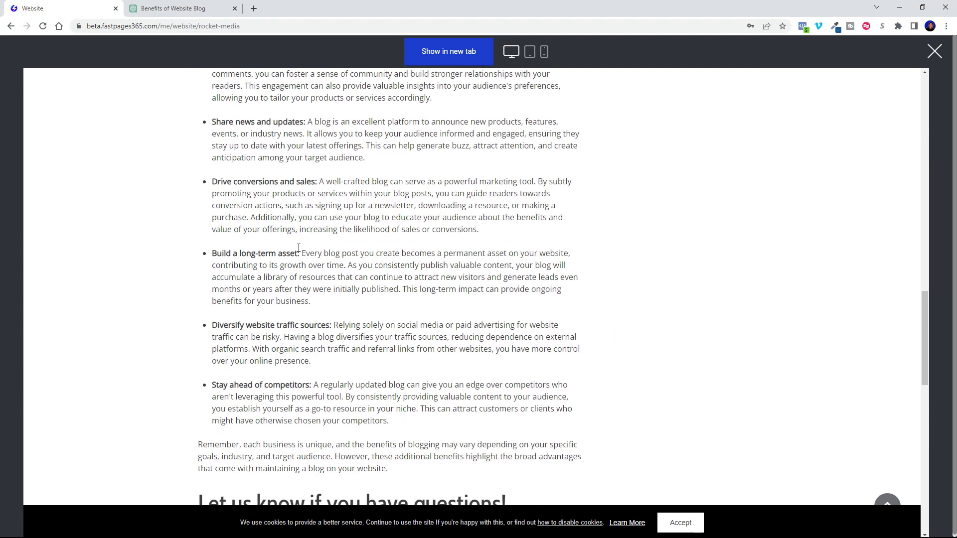
scroll(299, 247, "up", 8)
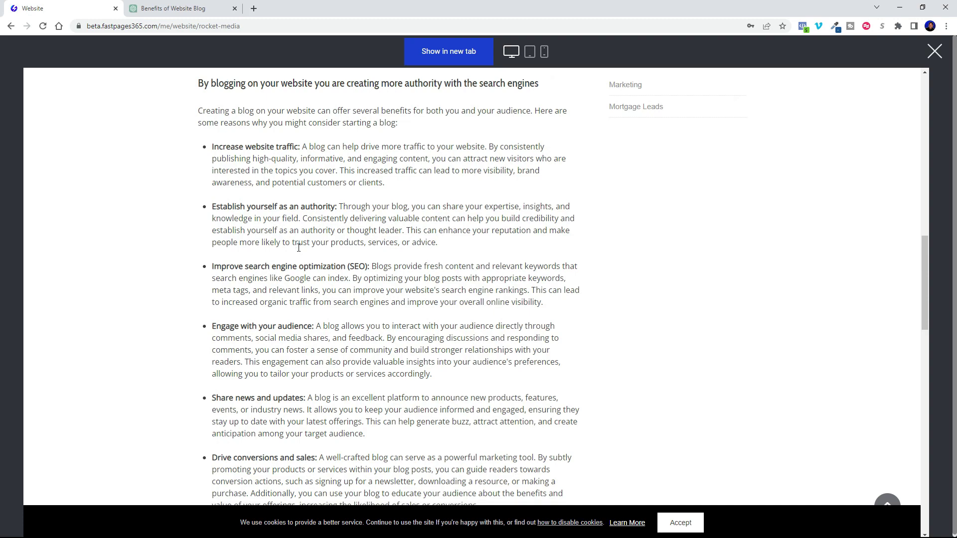
scroll(299, 248, "down", 8)
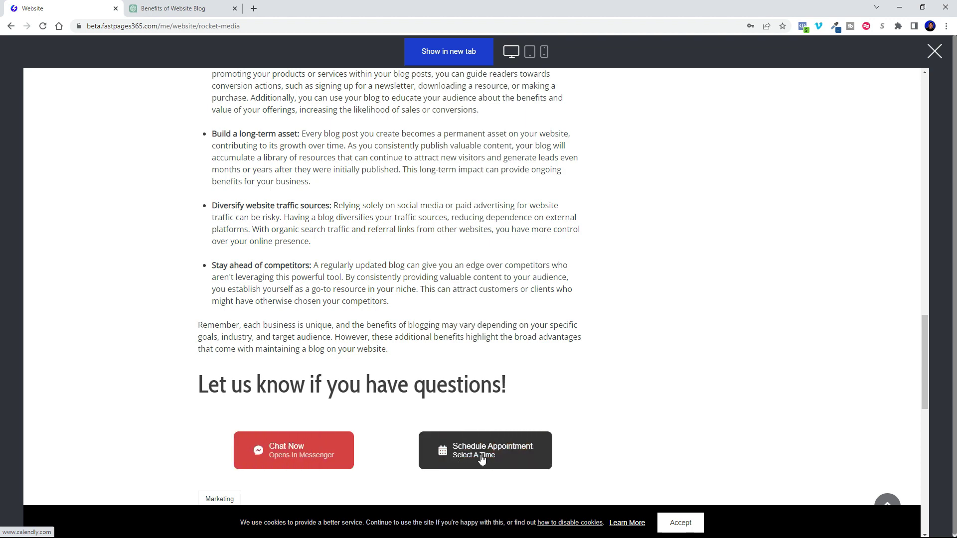
scroll(676, 379, "down", 5)
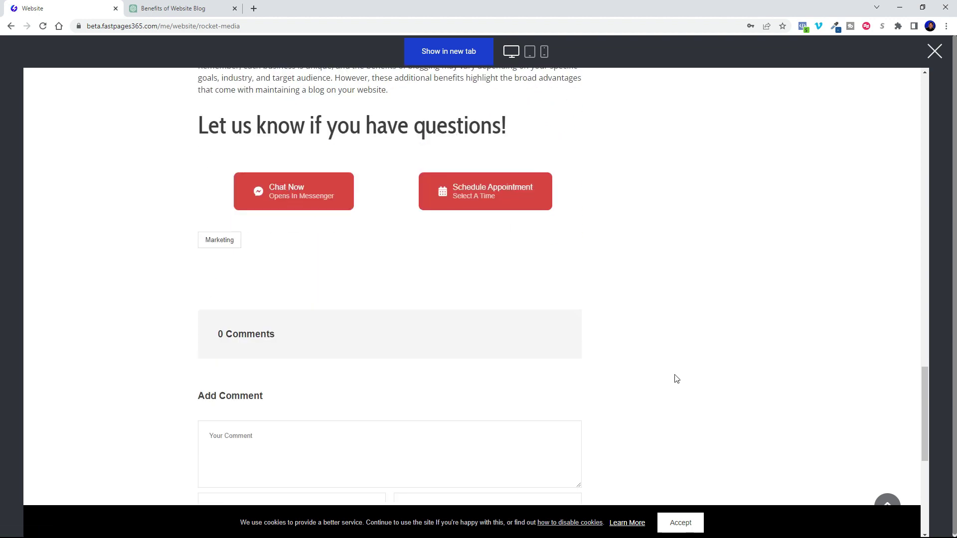
scroll(674, 375, "down", 7)
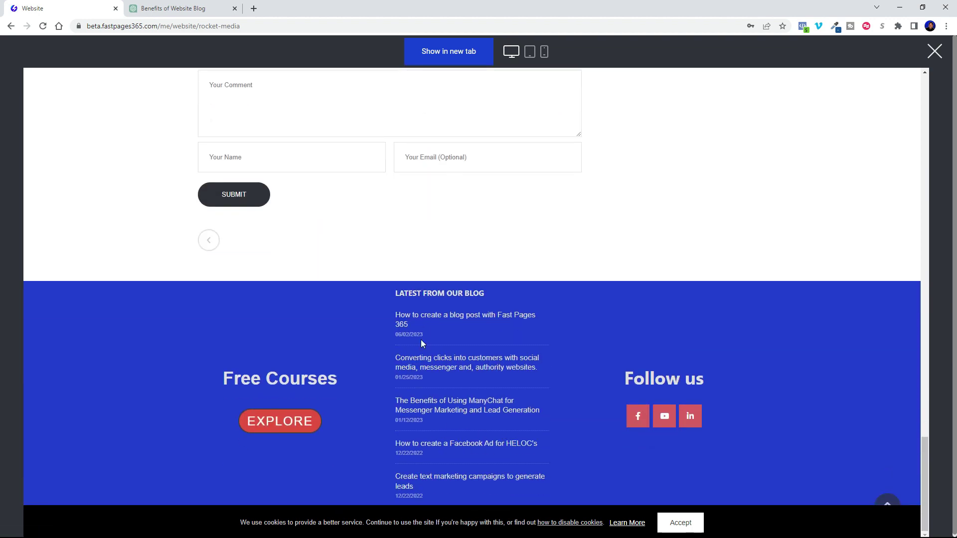
left_click(420, 343)
scroll(408, 359, "up", 5)
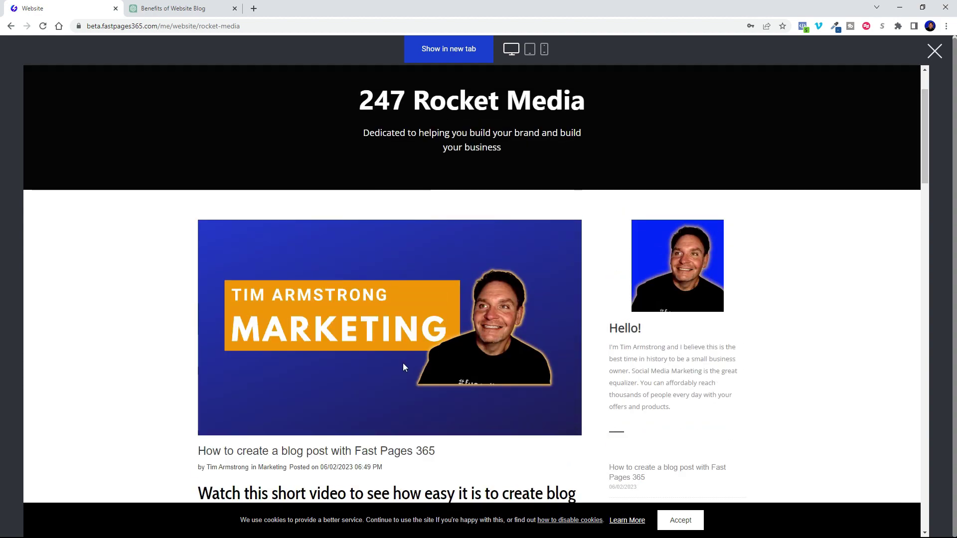